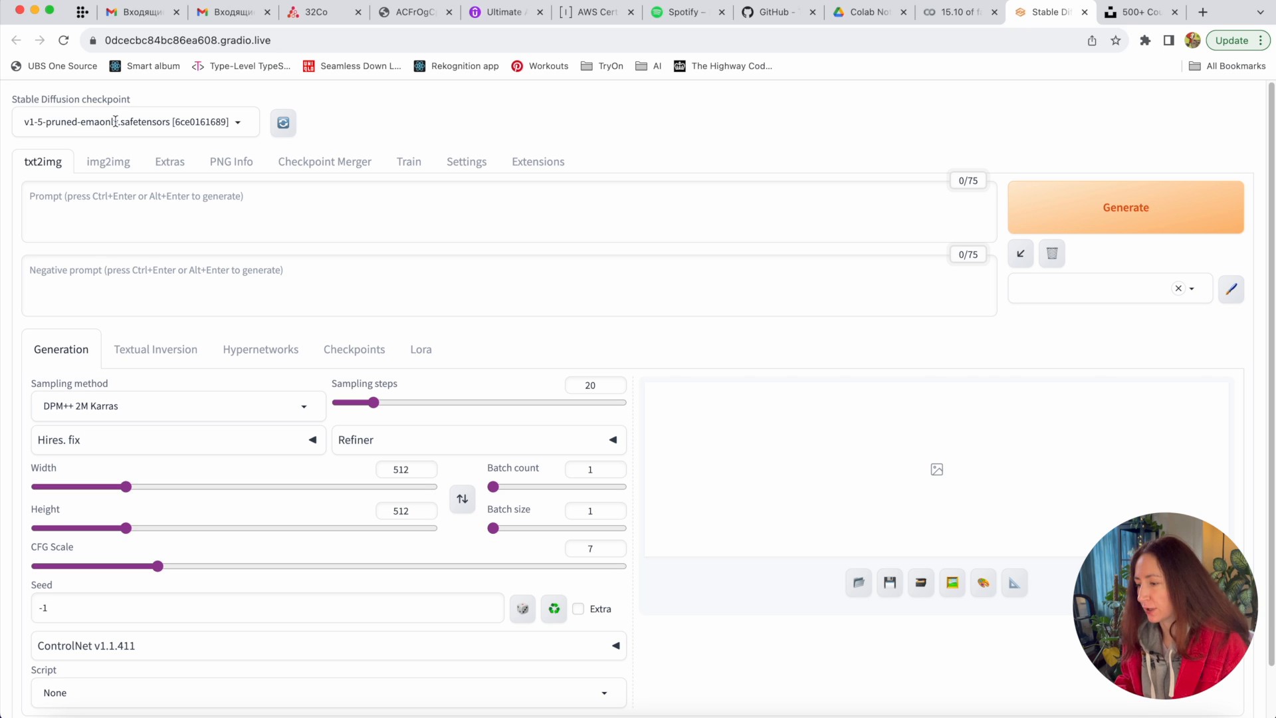
- Expand the ControlNet Unit 0 panel and select the Scribble/Sketch control type
scroll(304, 350, down, 2)
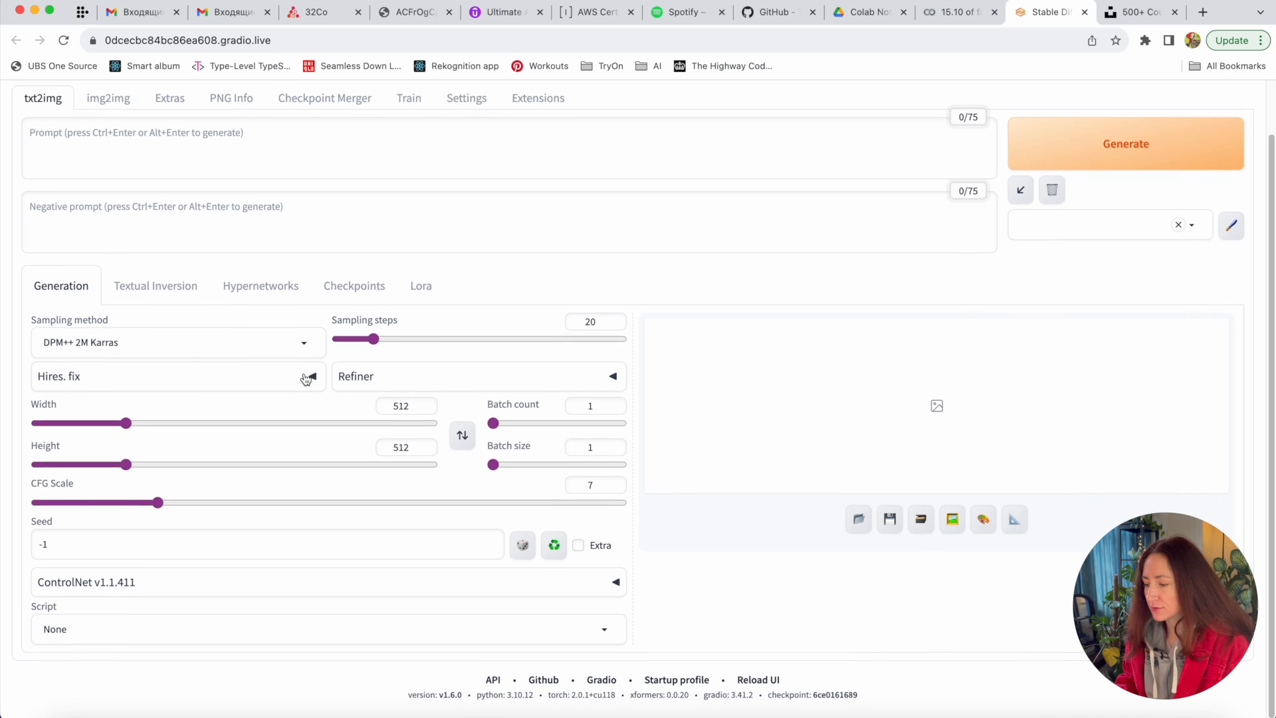
click(251, 591)
scroll(251, 593, down, 3)
scroll(252, 593, down, 4)
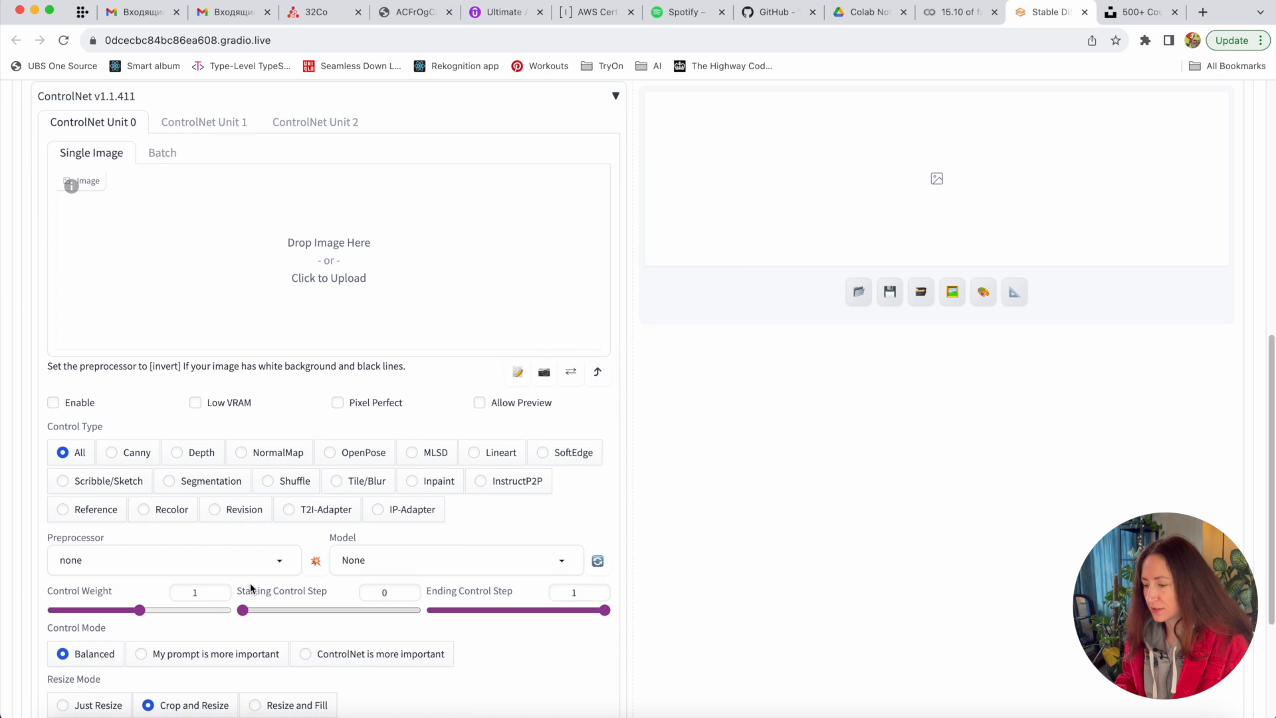
scroll(228, 433, up, 1)
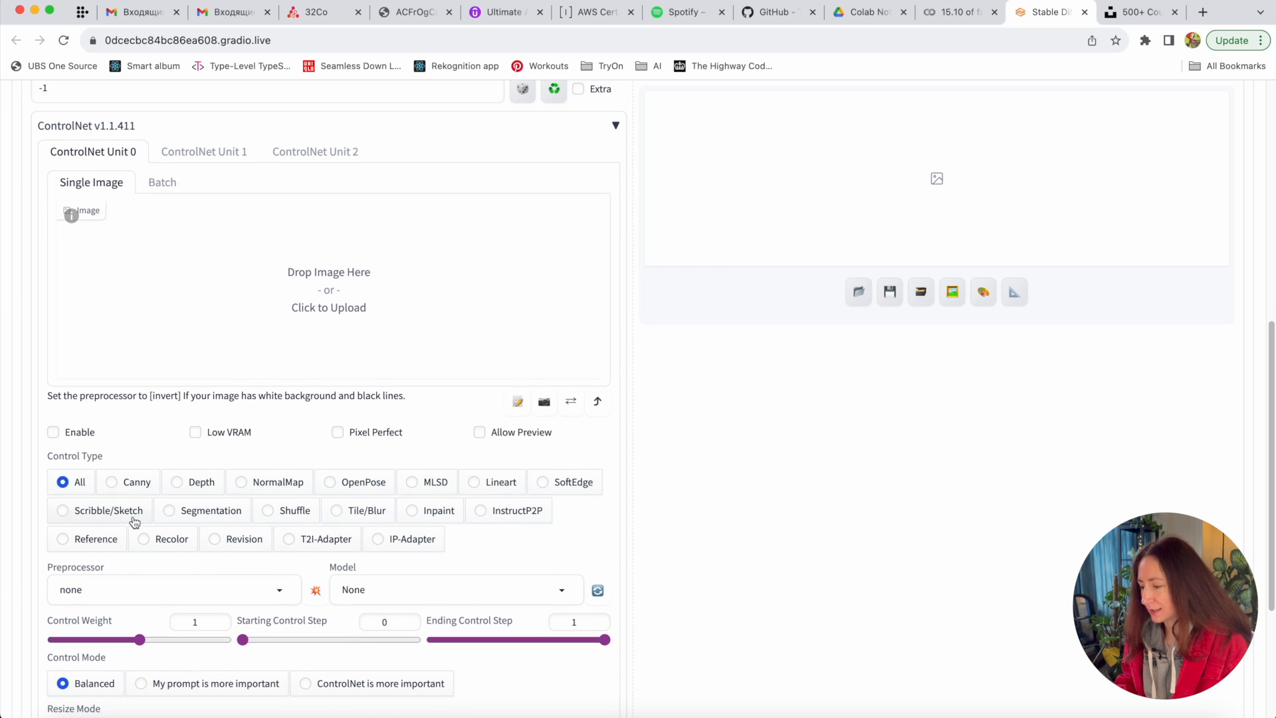
click(104, 519)
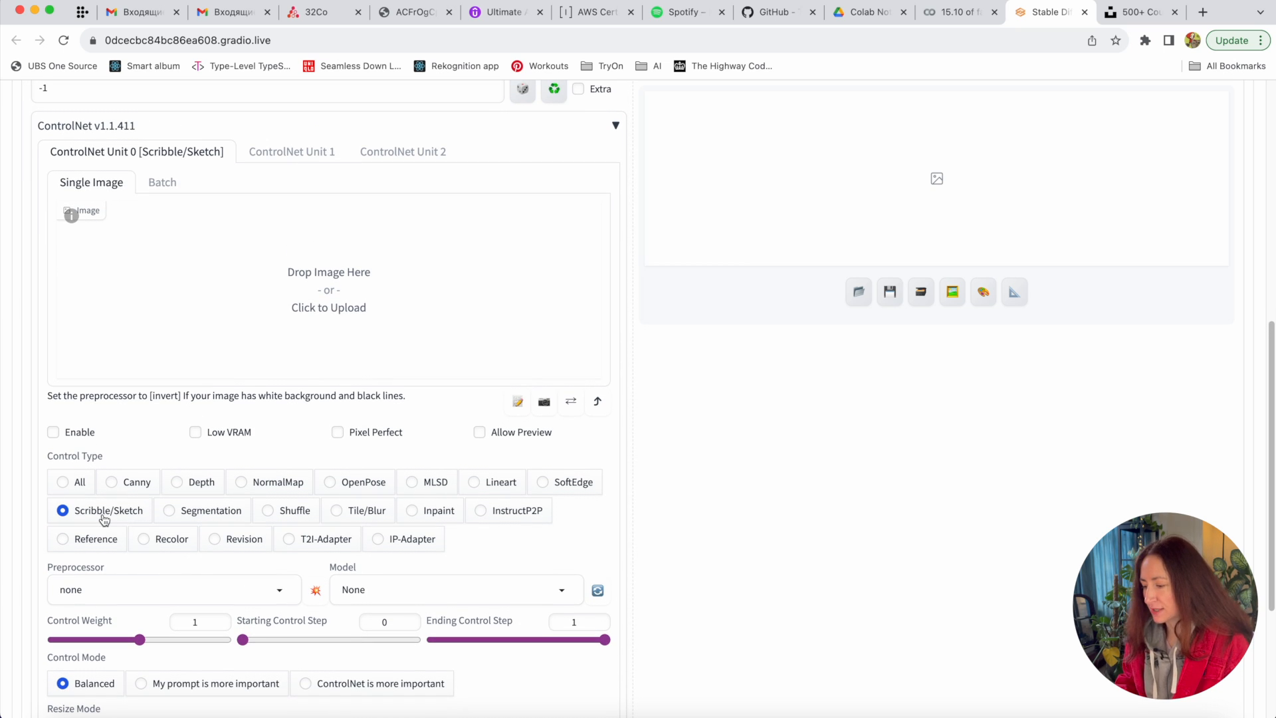
- Confirm scribble_pidinet as preprocessor and control_v11p_sd15_scribble as the model
scroll(245, 512, down, 1)
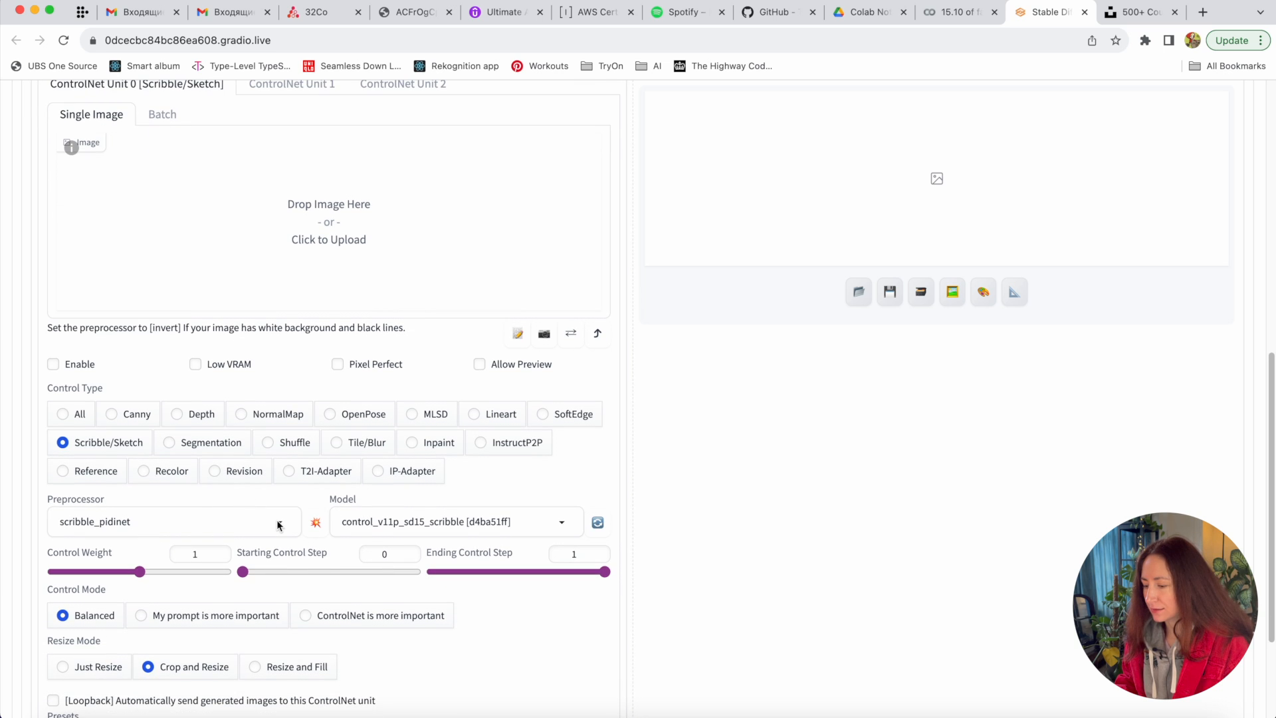
click(279, 522)
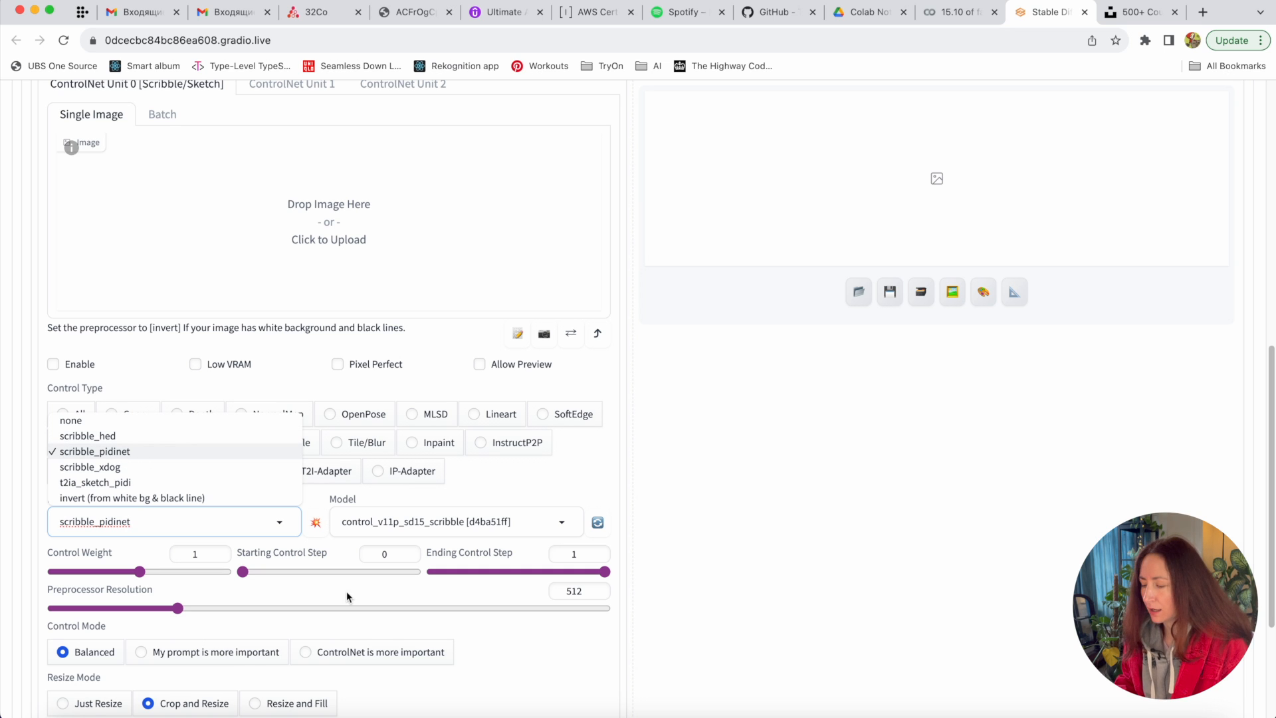
click(442, 520)
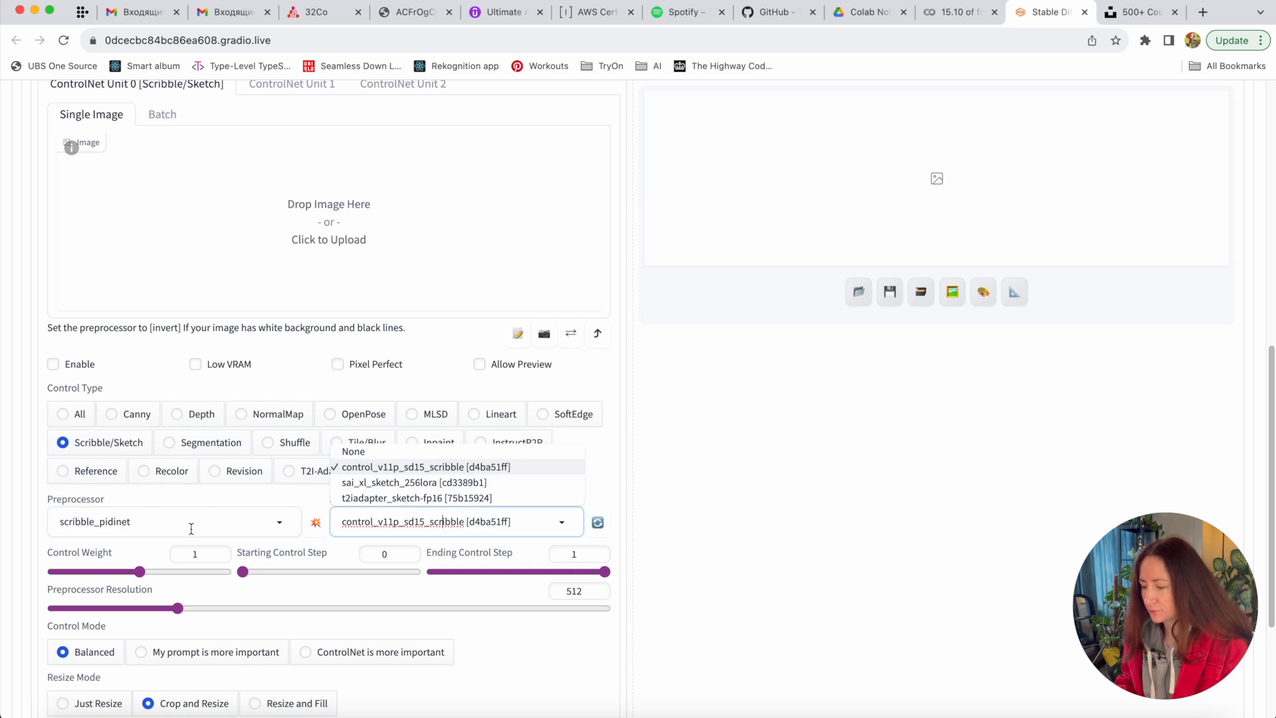
click(191, 525)
click(430, 525)
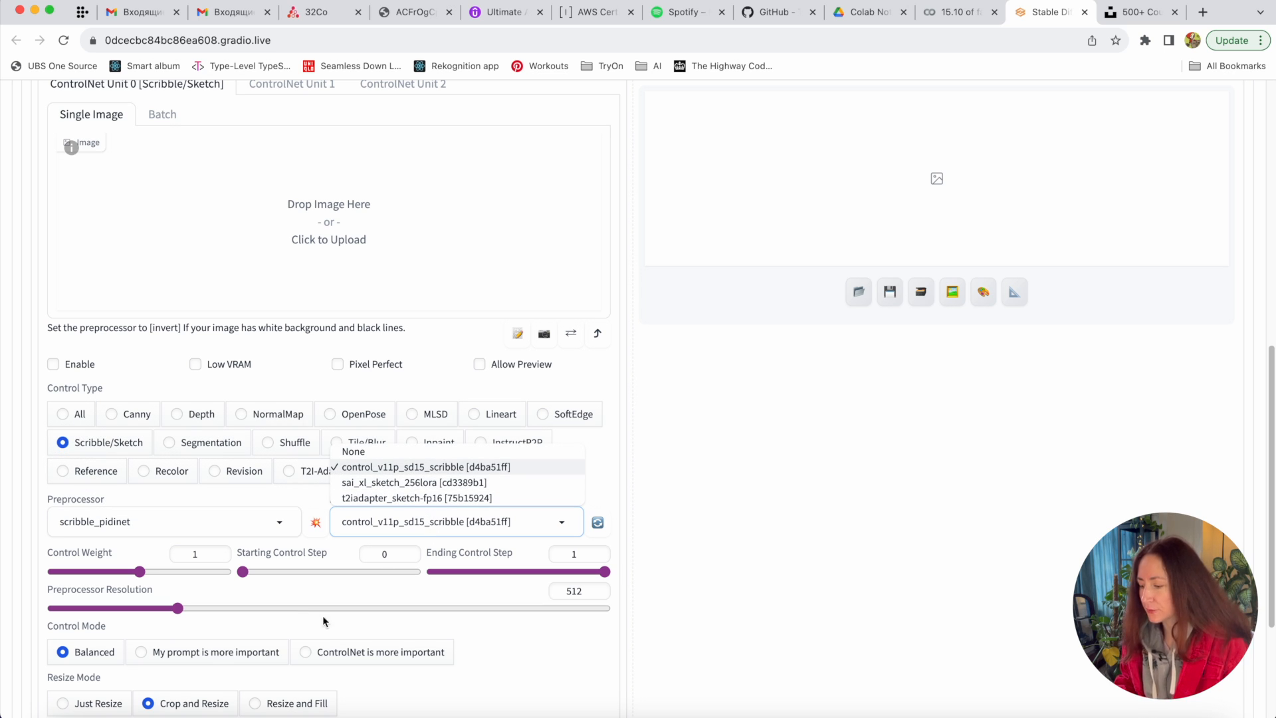
scroll(269, 254, up, 5)
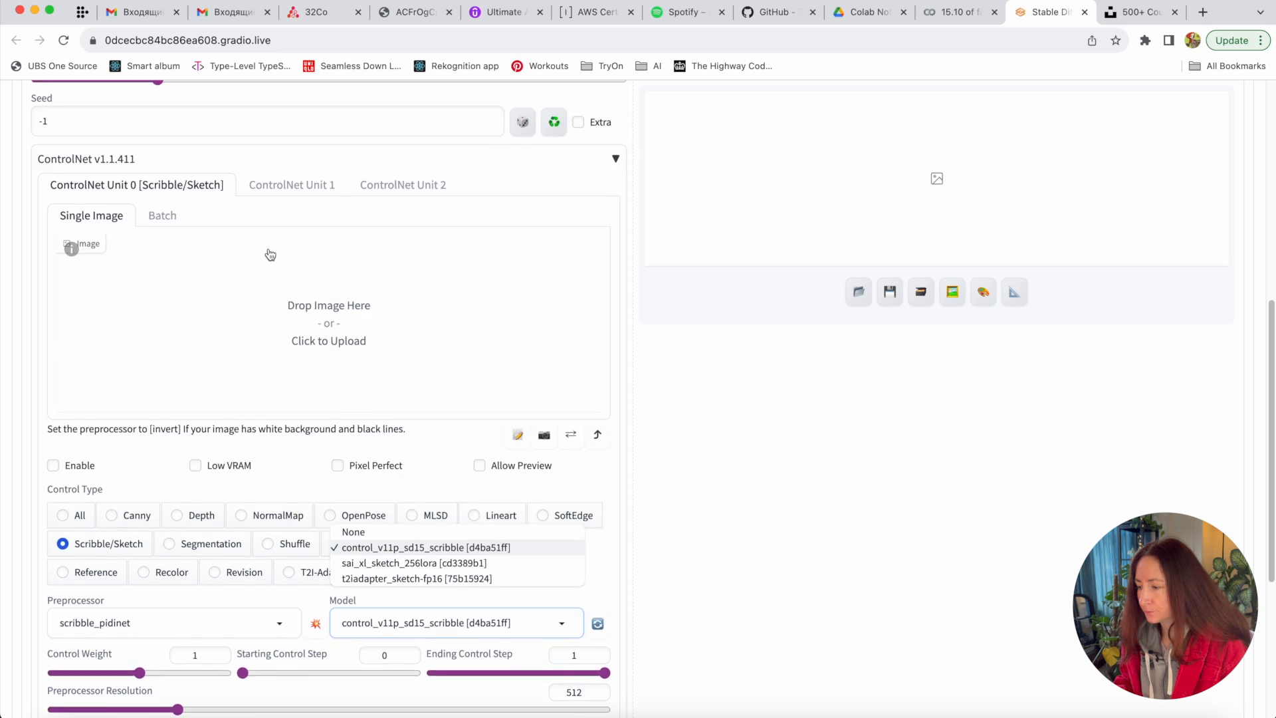
scroll(269, 254, down, 4)
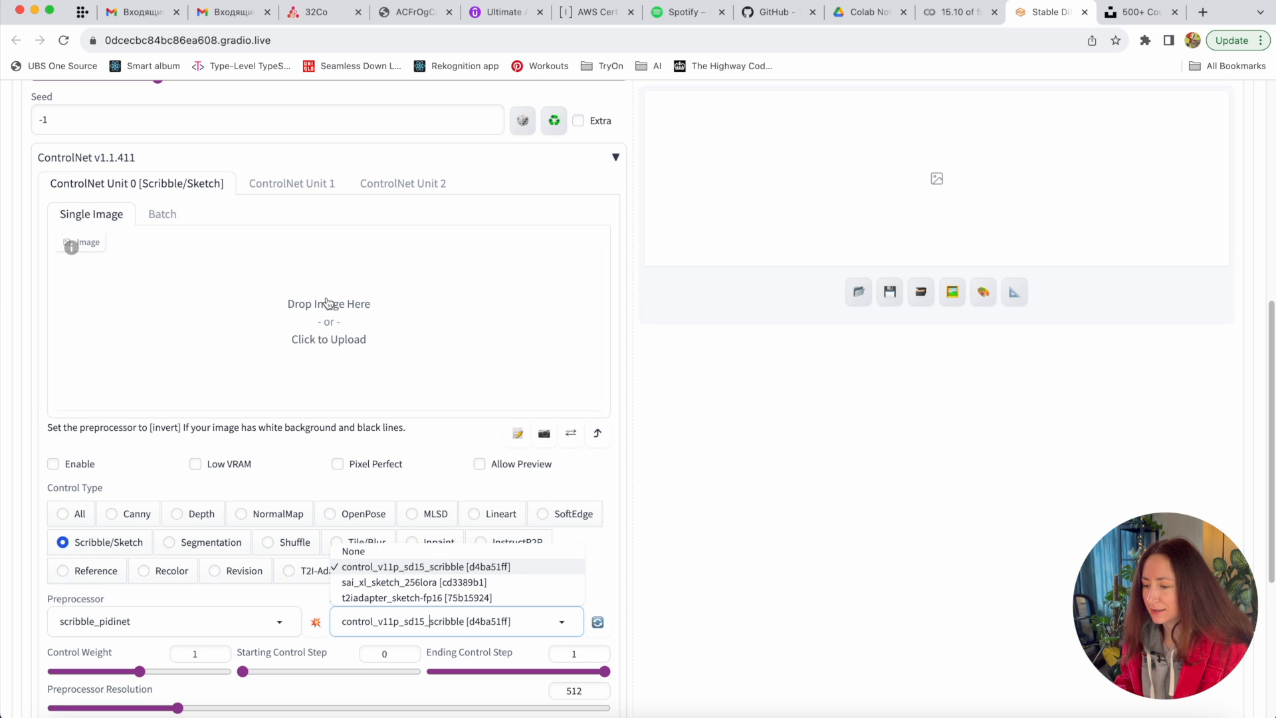
- Upload the houses sketch Untitled 2.png from Downloads as the ControlNet image
click(315, 314)
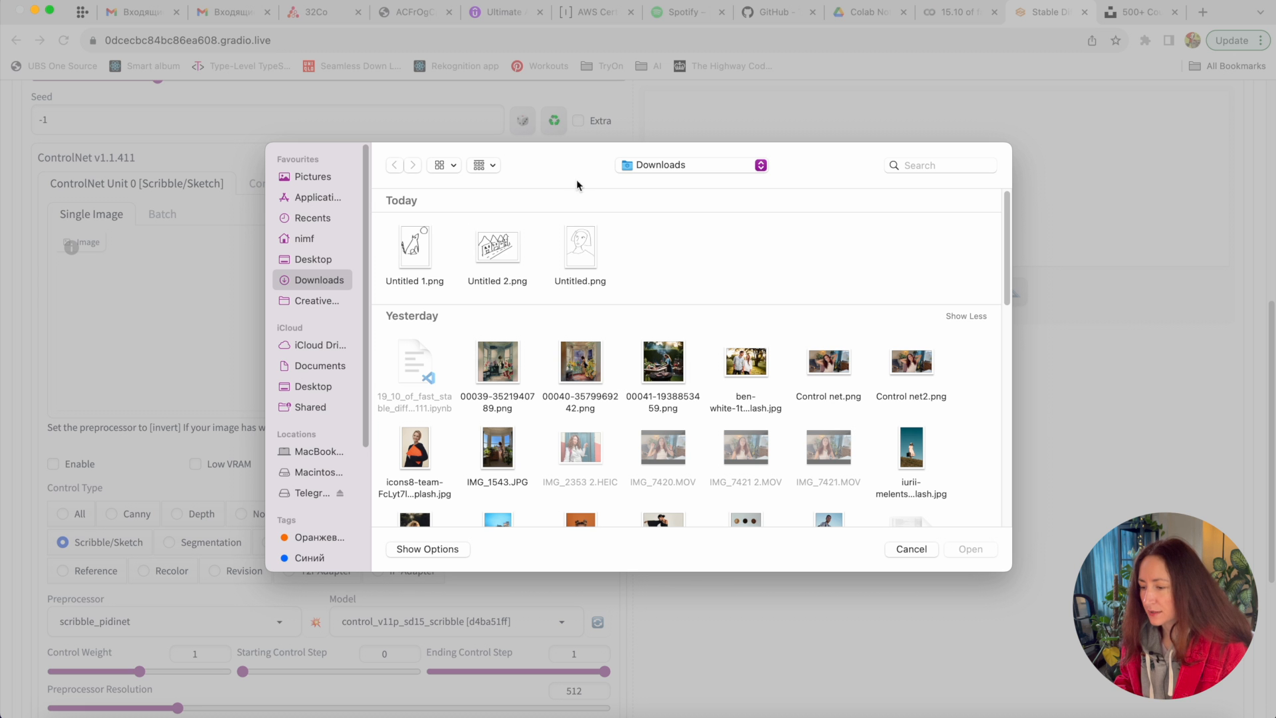
click(511, 247)
double_click(510, 248)
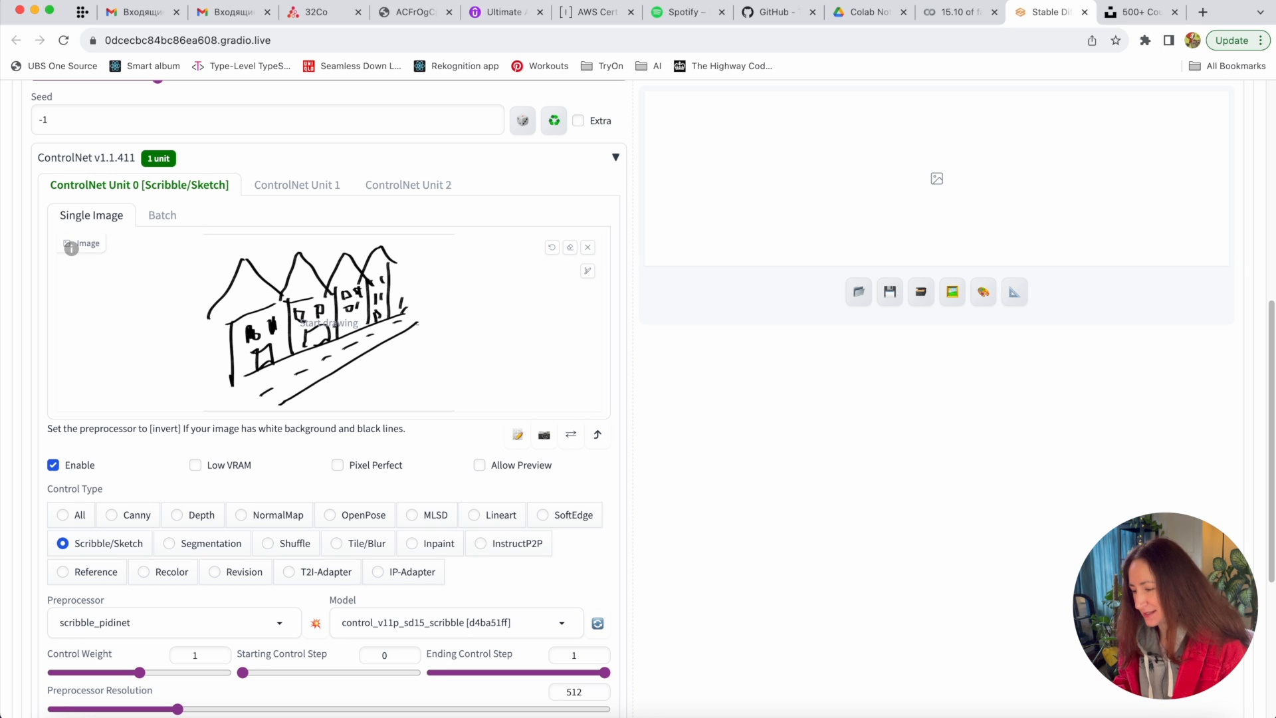
- Run the scribble_pidinet preprocessor to preview the houses sketch as white lines on black
scroll(545, 292, down, 2)
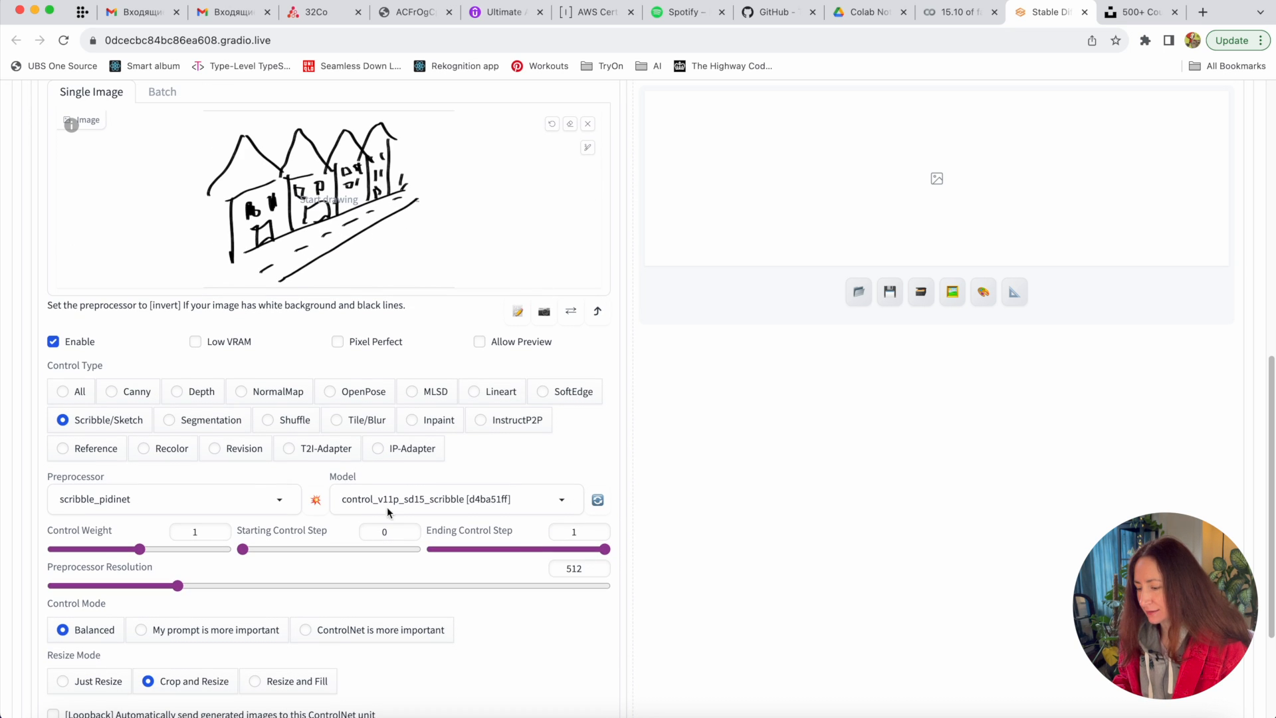
click(318, 499)
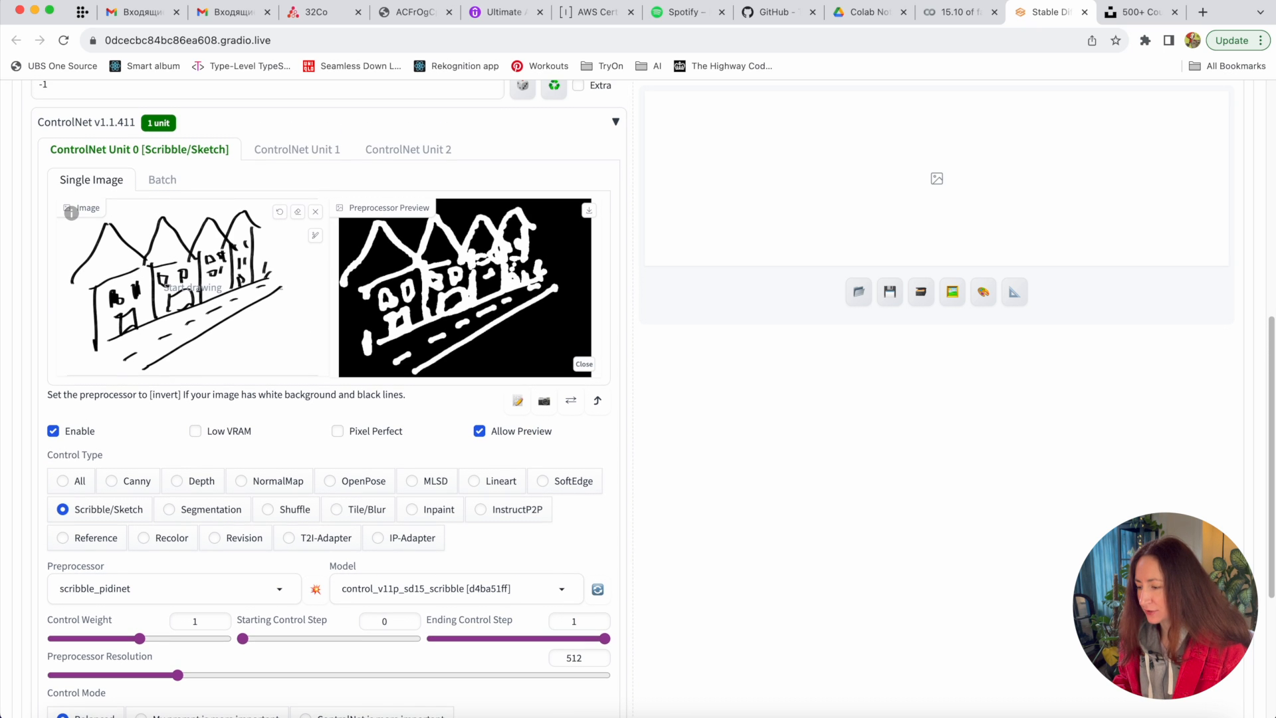
scroll(626, 430, down, 1)
scroll(627, 431, down, 1)
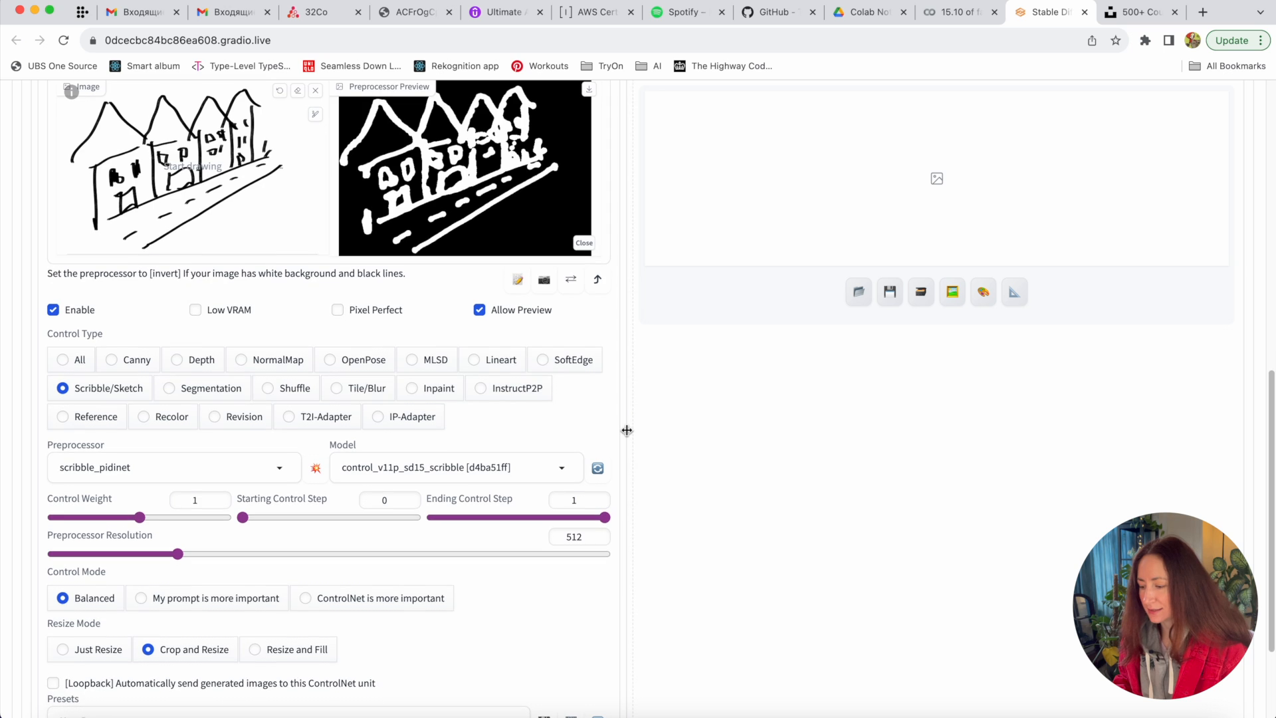
scroll(627, 431, up, 4)
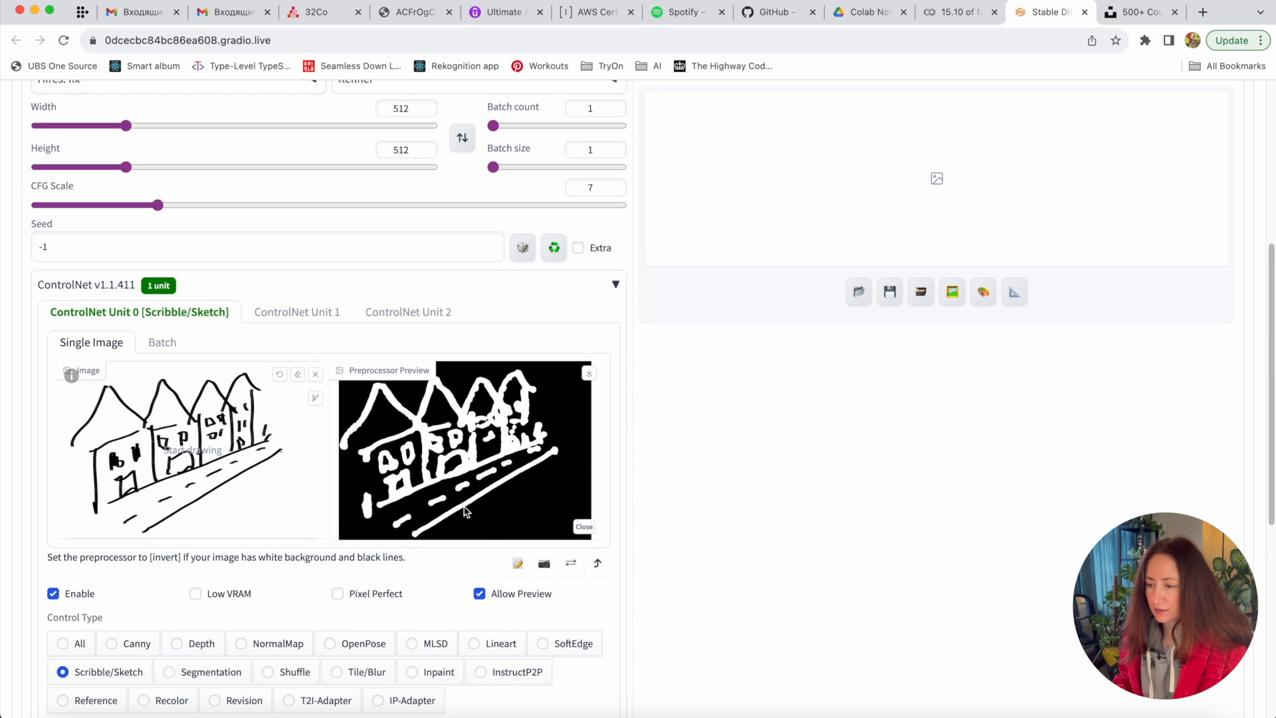
scroll(465, 511, up, 5)
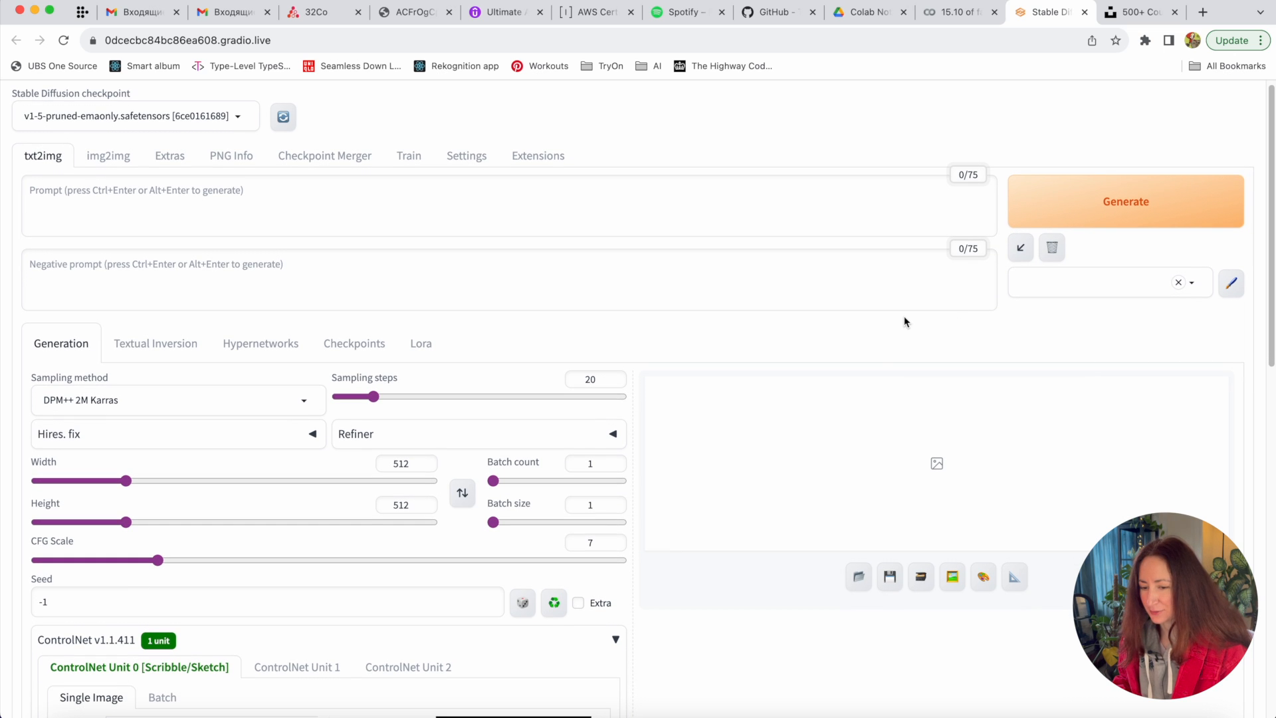
- Generate a 512x512 ornate-houses image from the sketch with no prompt, and view it enlarged
click(1154, 204)
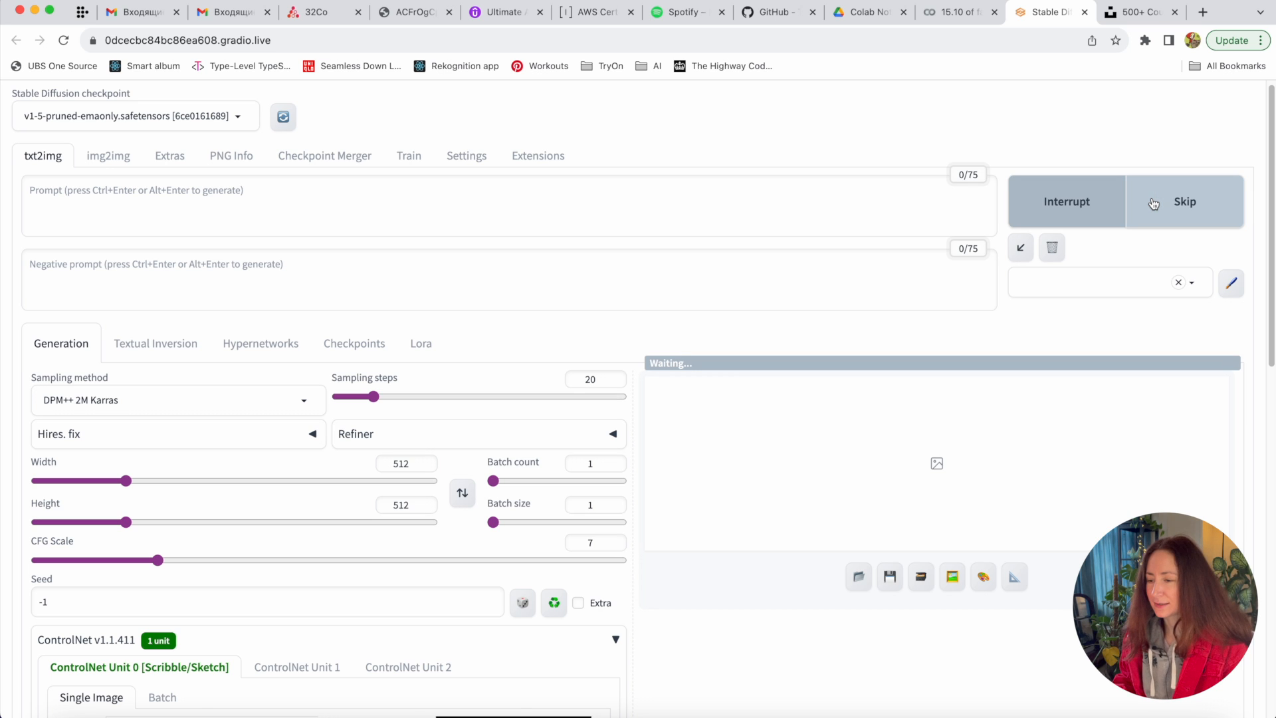
scroll(986, 446, down, 4)
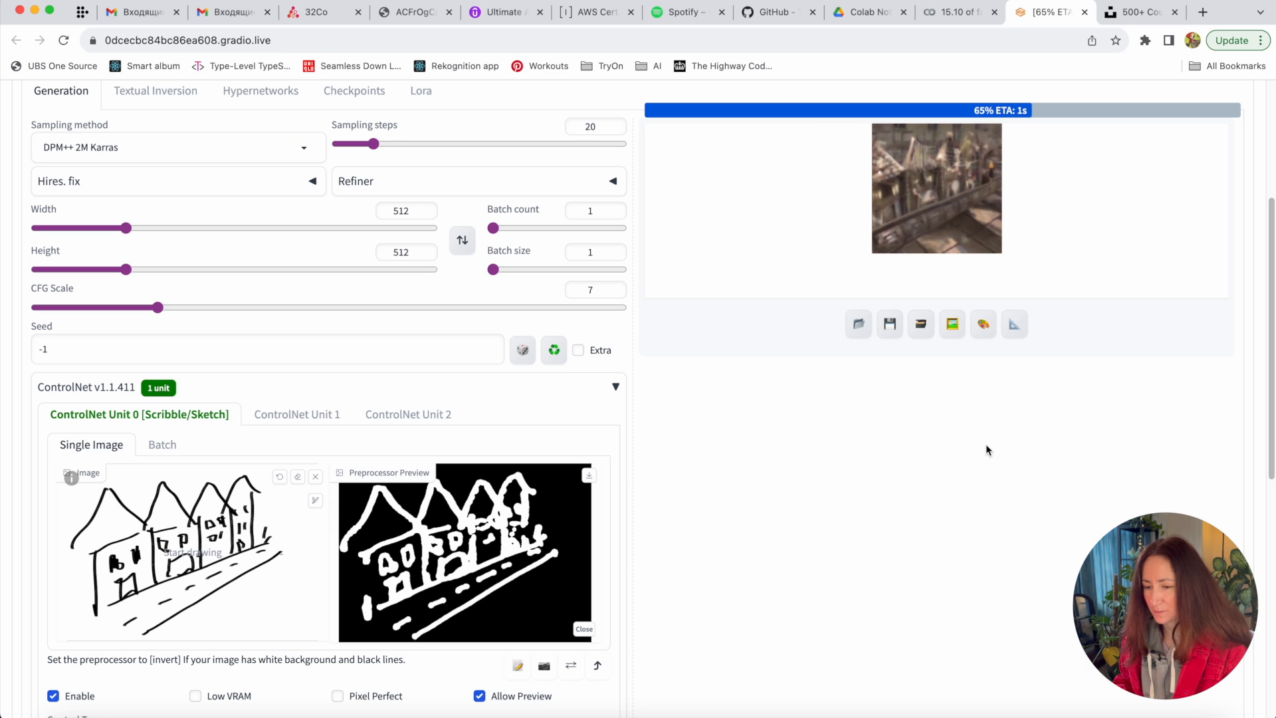
click(962, 334)
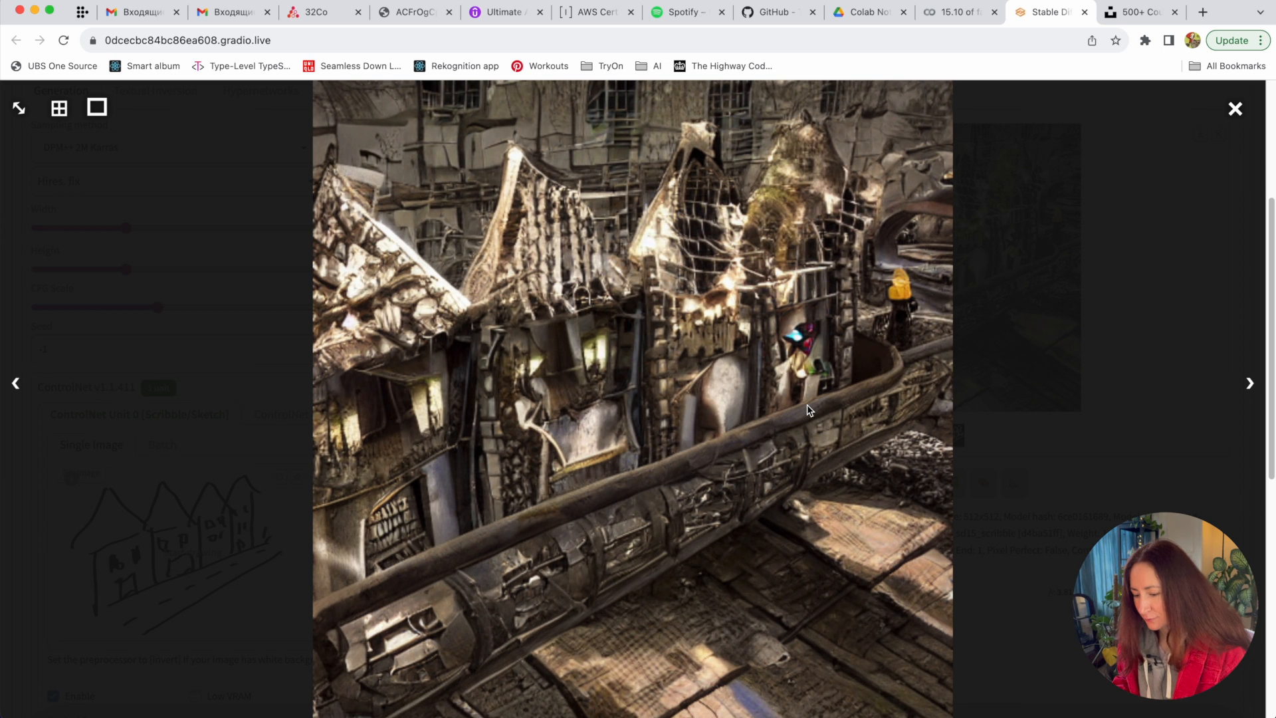
click(1195, 141)
scroll(1179, 301, up, 4)
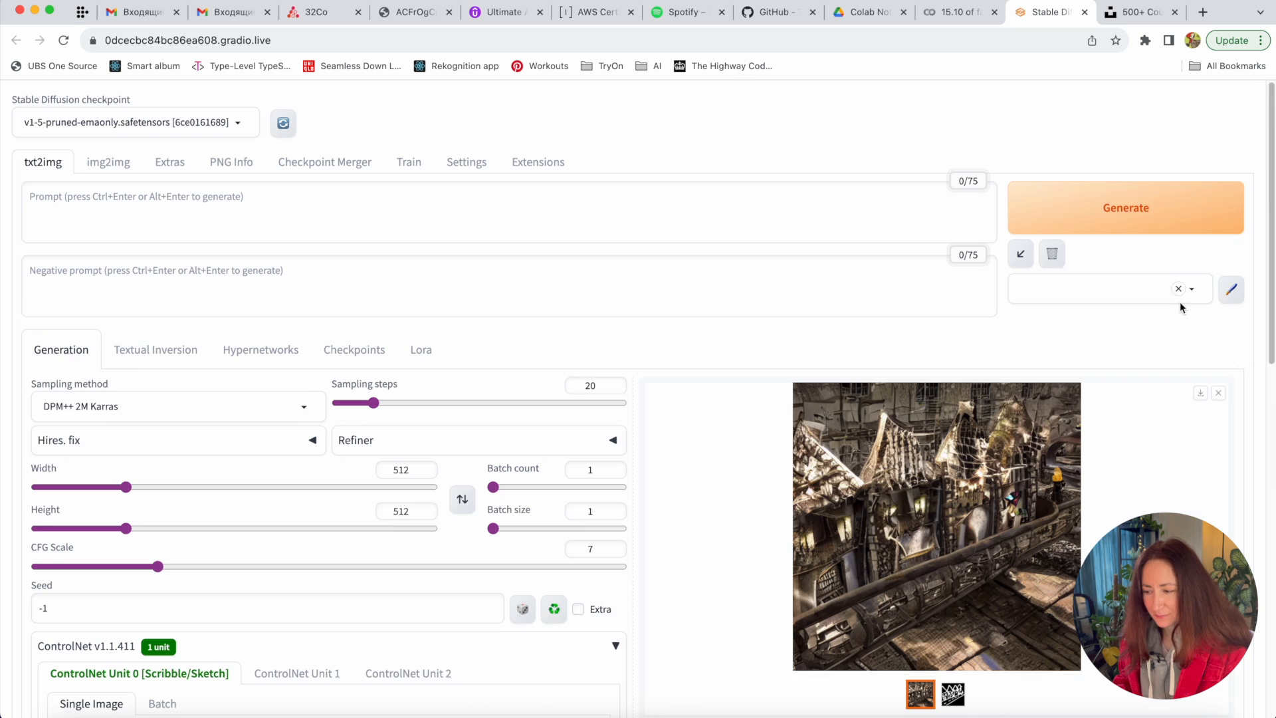
scroll(1179, 302, down, 2)
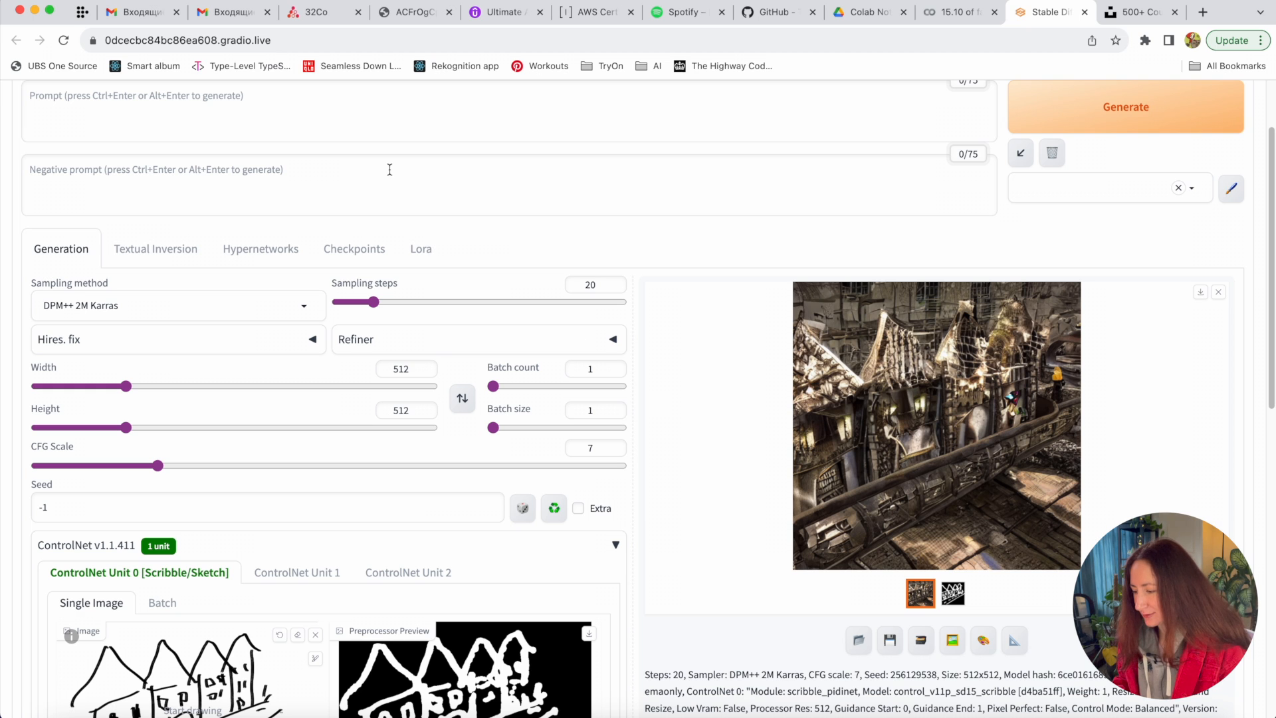
- Enter the prompt 'a street of beautiful houses in austria' and apply the Default_Negative style
click(269, 108)
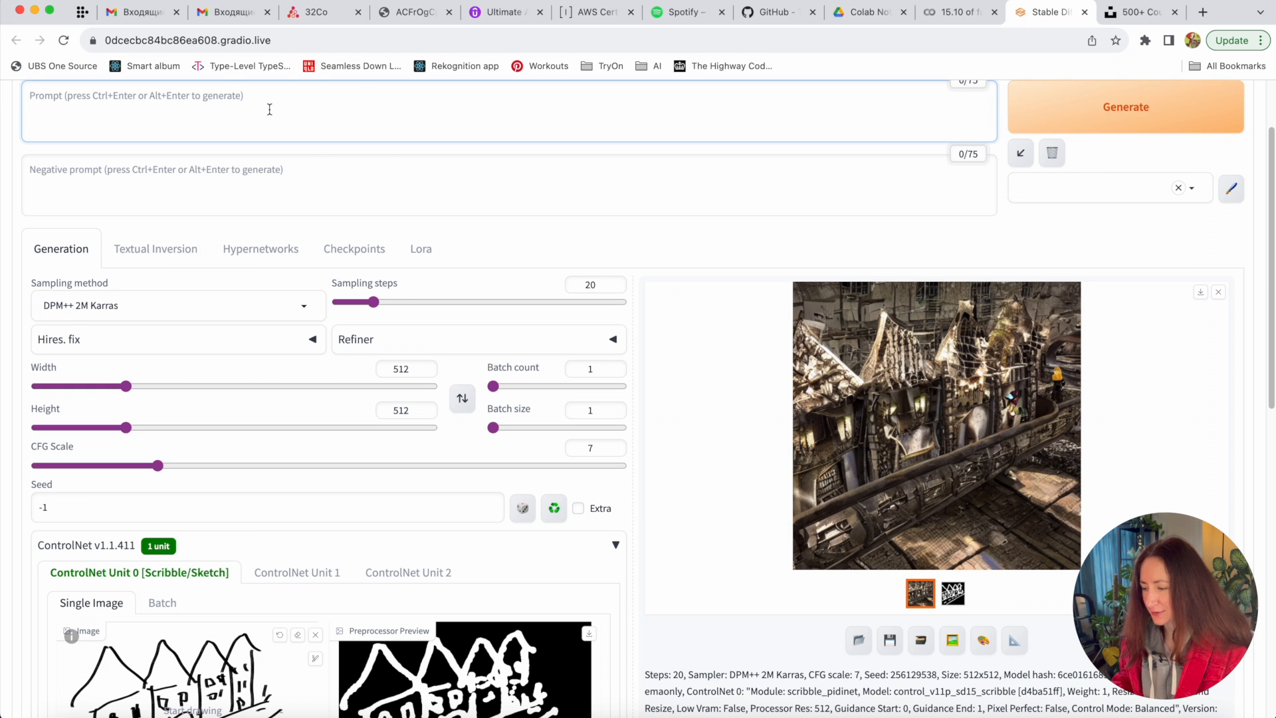
scroll(269, 109, up, 2)
text(a street of)
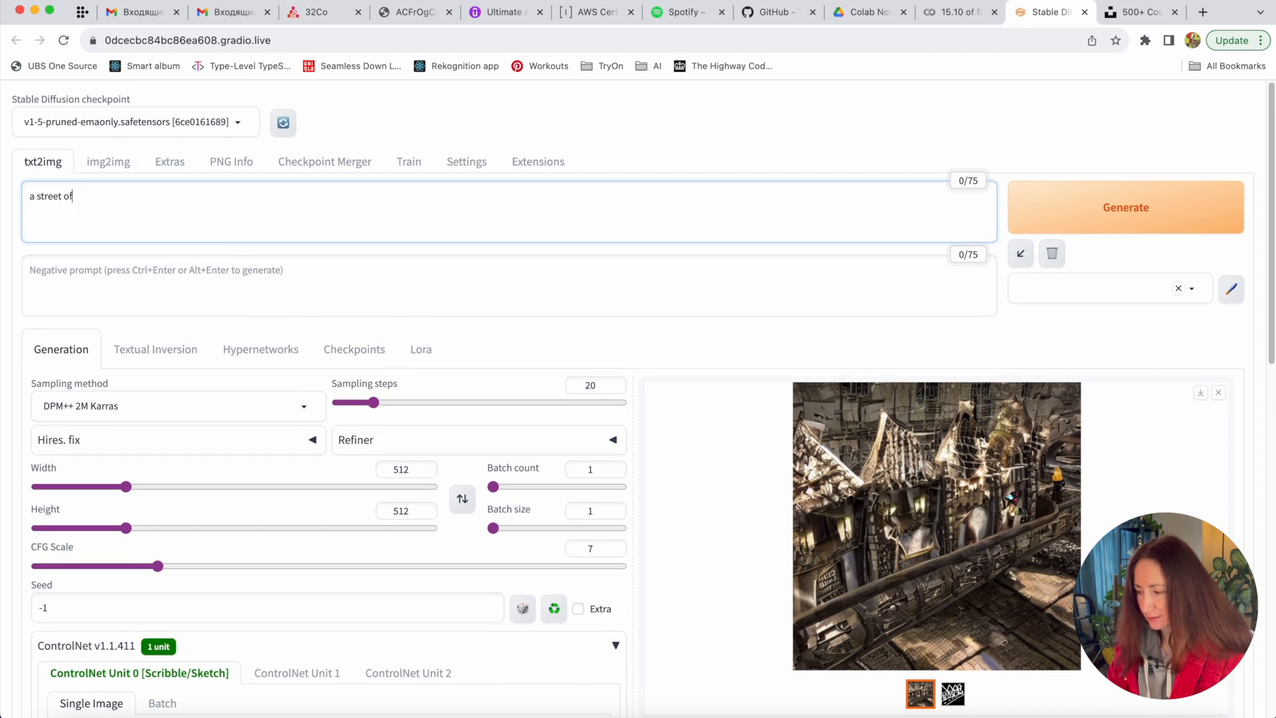
text( beauto)
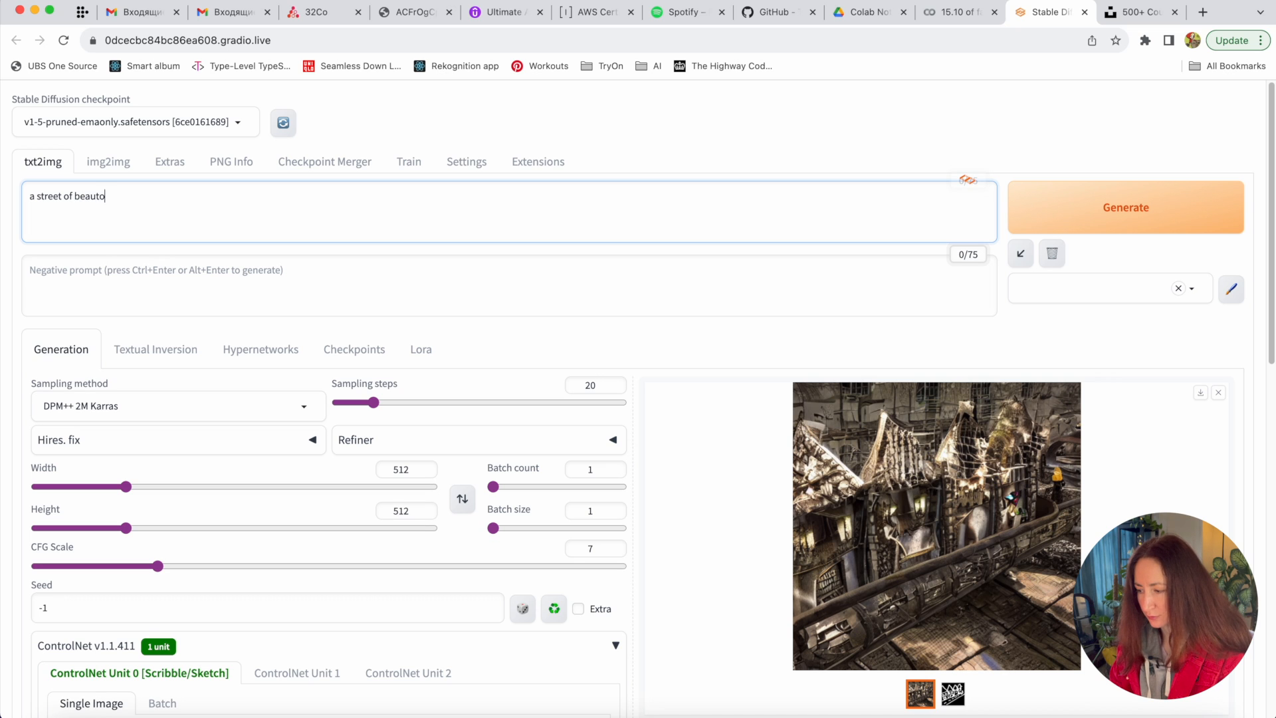
key(BackSpace)
text(ifu)
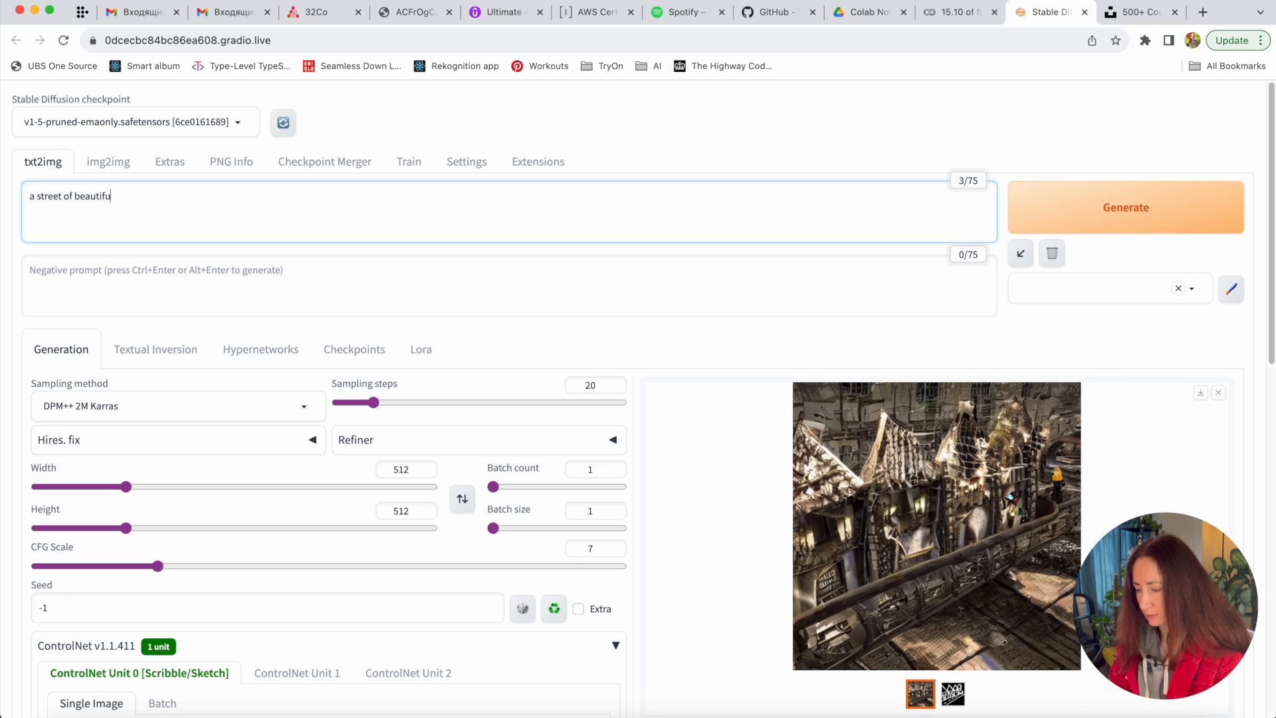
text(houses)
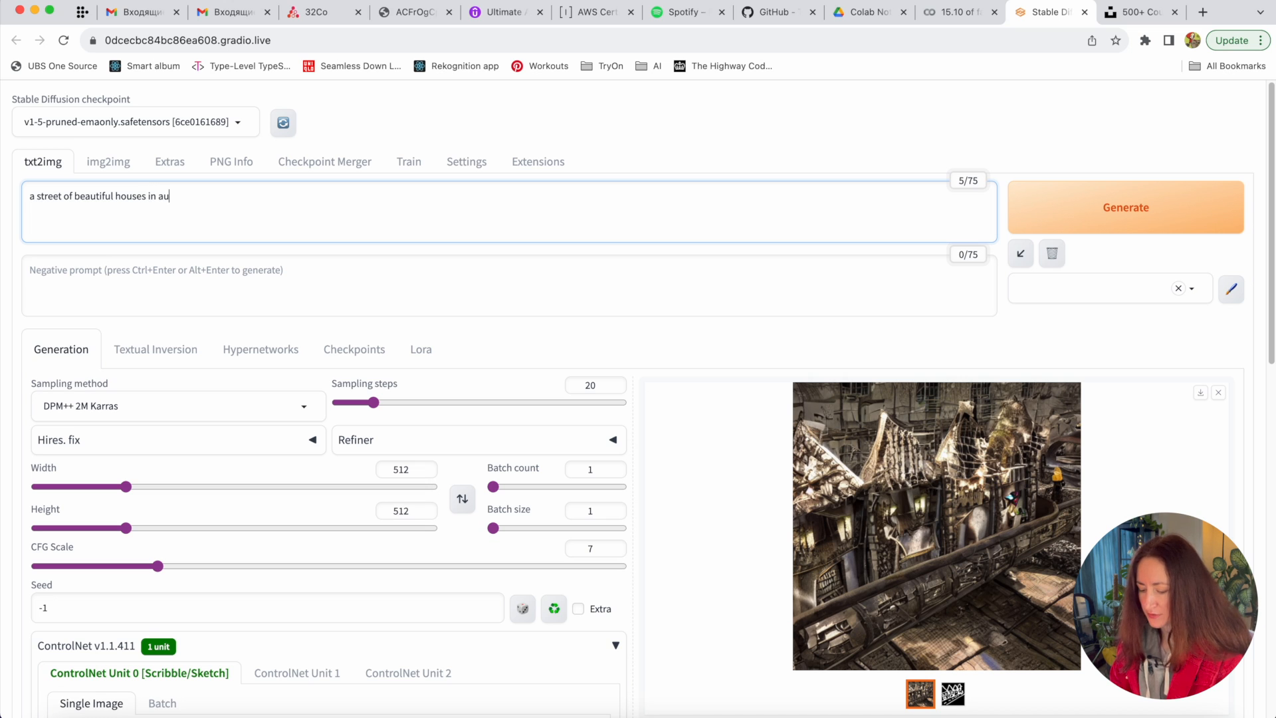
text( in austria)
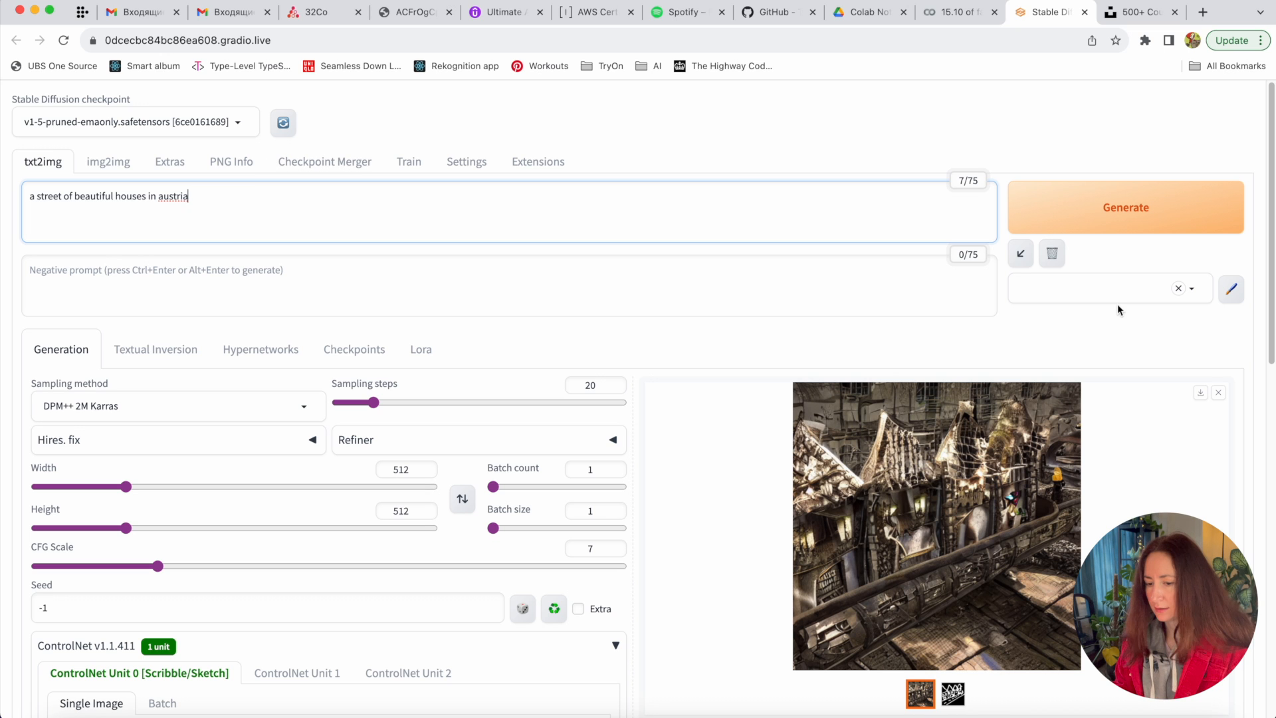
click(1119, 303)
scroll(1119, 399, down, 10)
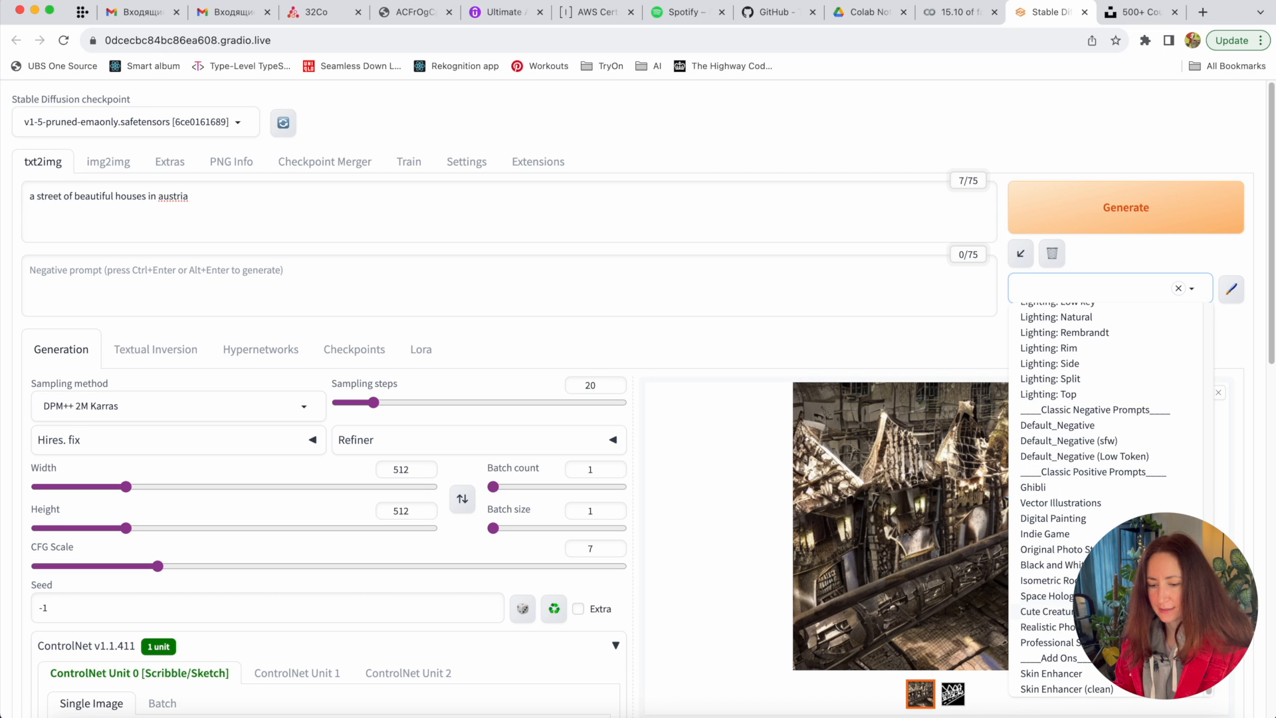
click(1090, 424)
- Generate the Austrian houses street image and inspect it full screen
click(1142, 210)
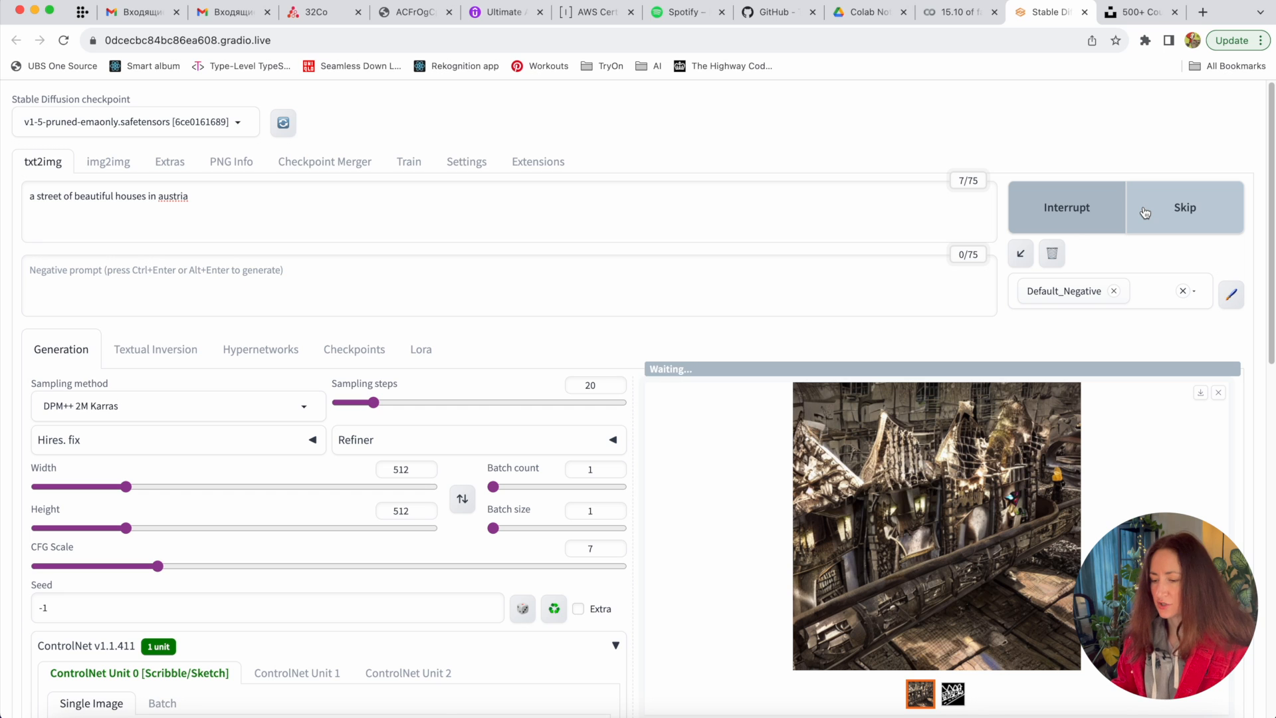
scroll(1028, 549, down, 3)
click(1018, 380)
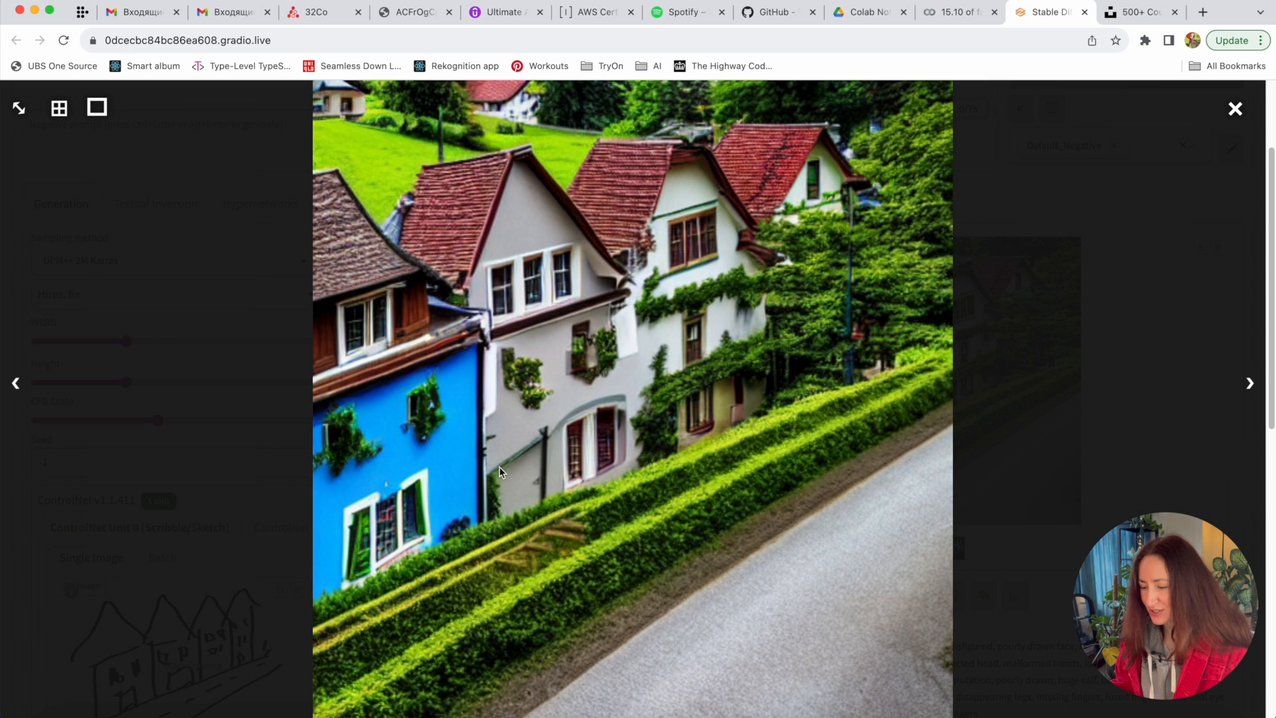
click(1113, 266)
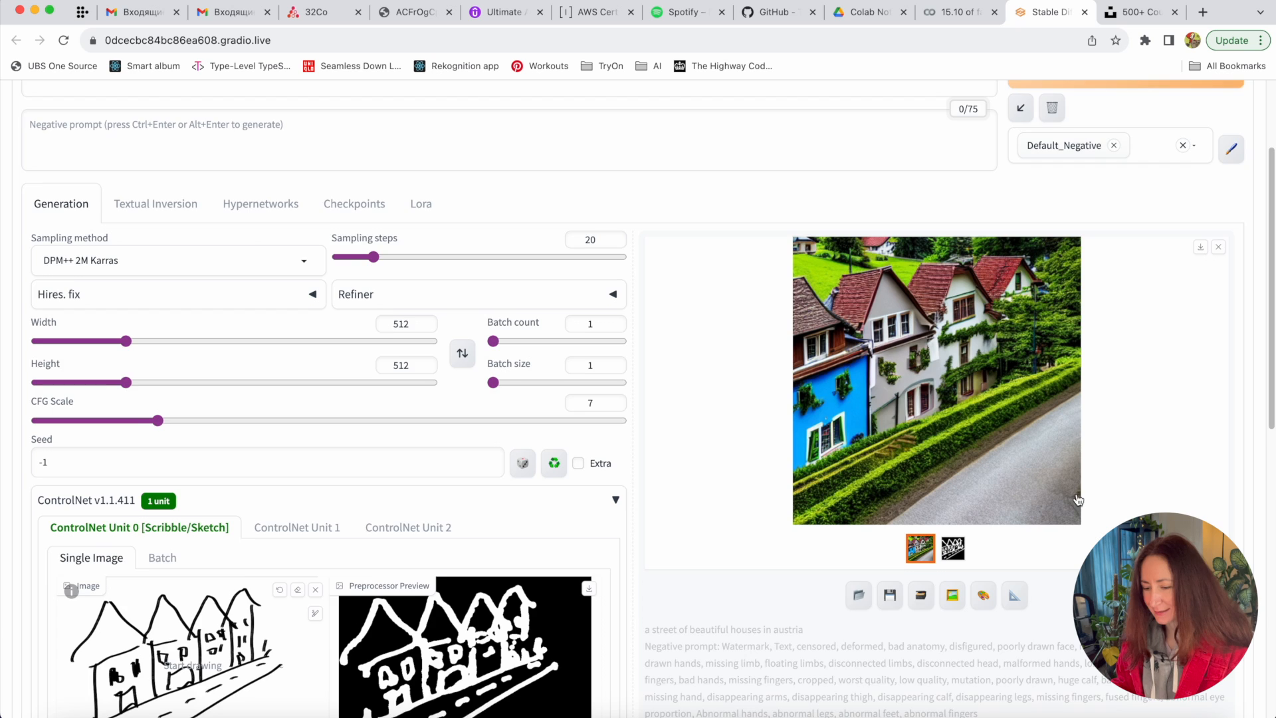
scroll(1076, 493, down, 3)
scroll(1077, 494, up, 3)
scroll(1077, 500, up, 2)
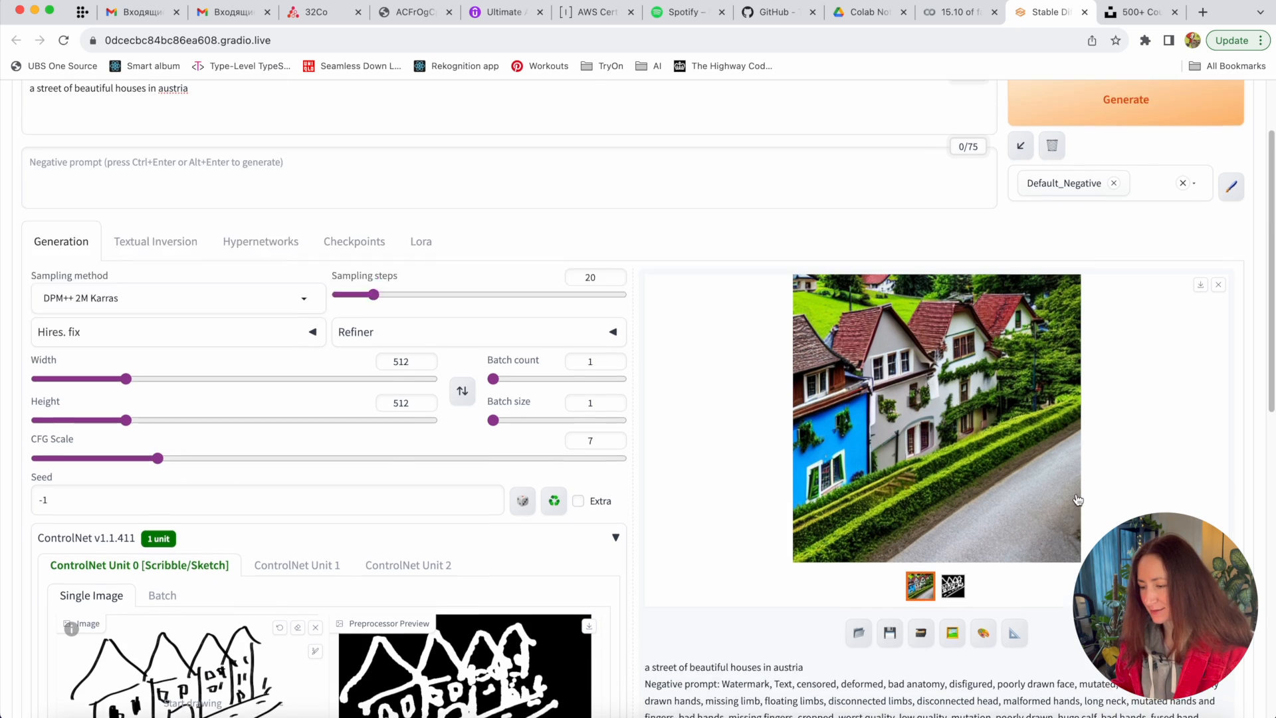
click(1164, 293)
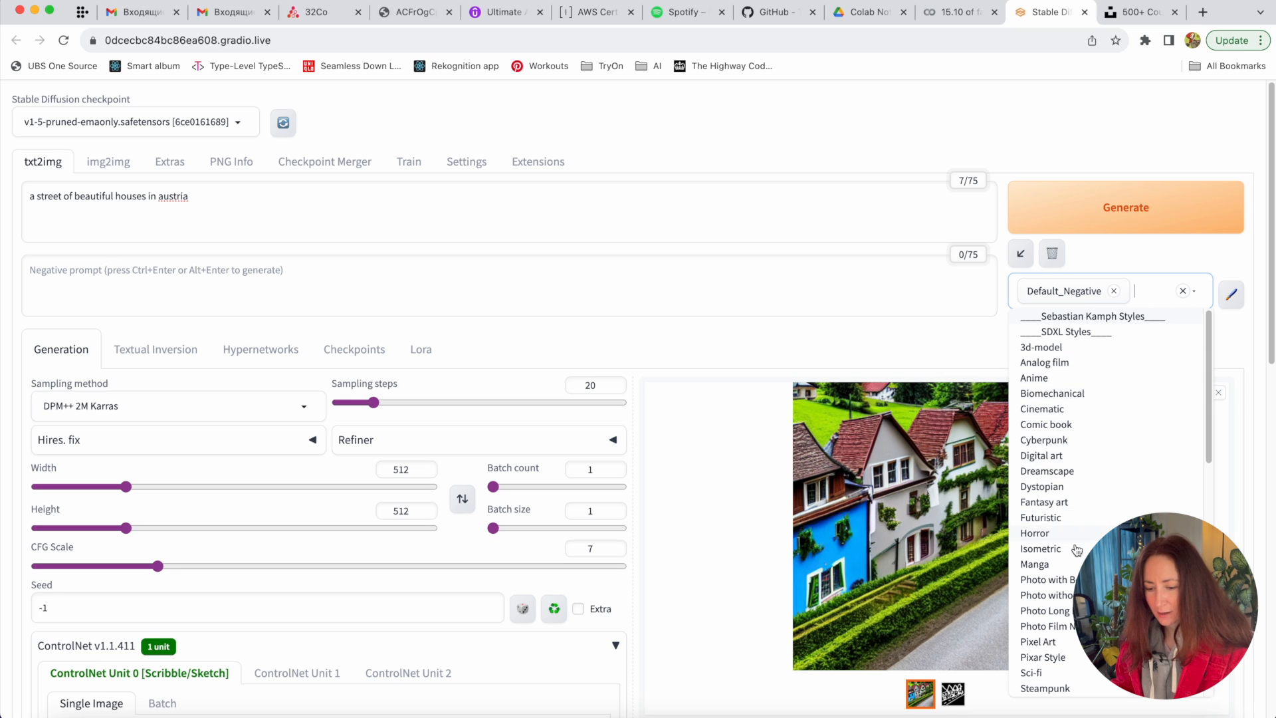
- Add the Comic book style, set batch size to 4, and generate four comic-style street images
click(1077, 428)
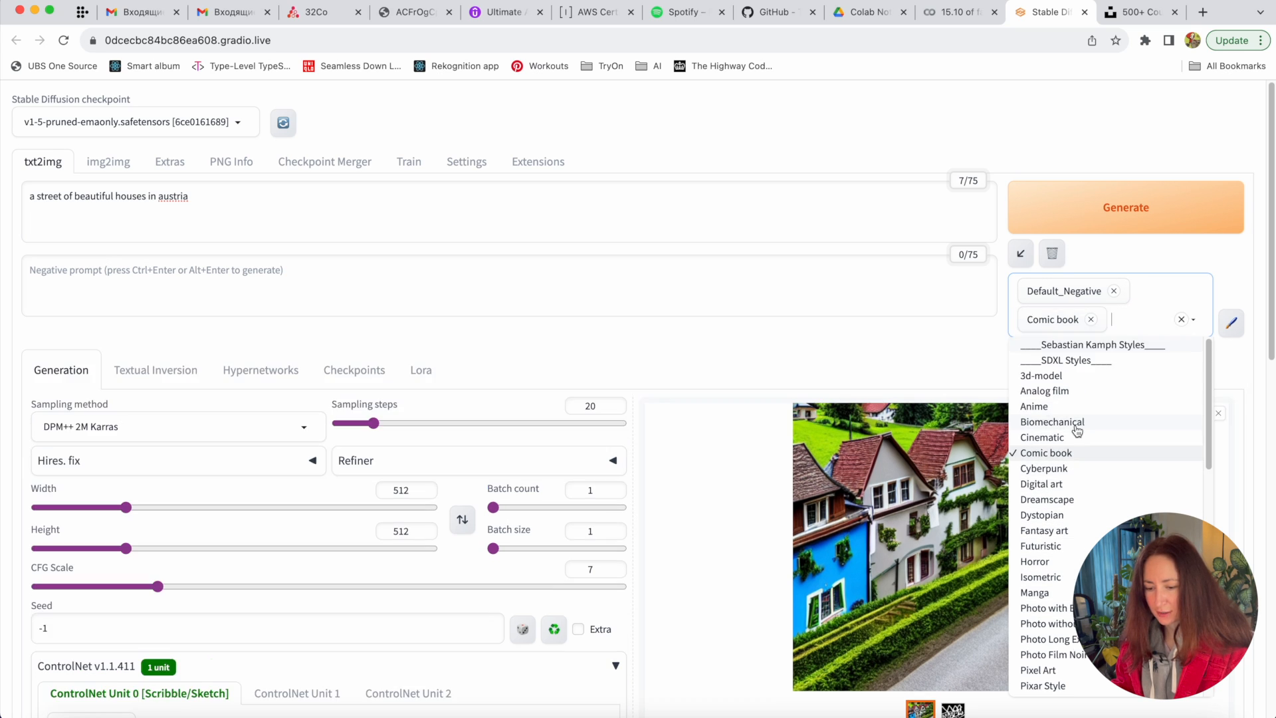
click(1089, 214)
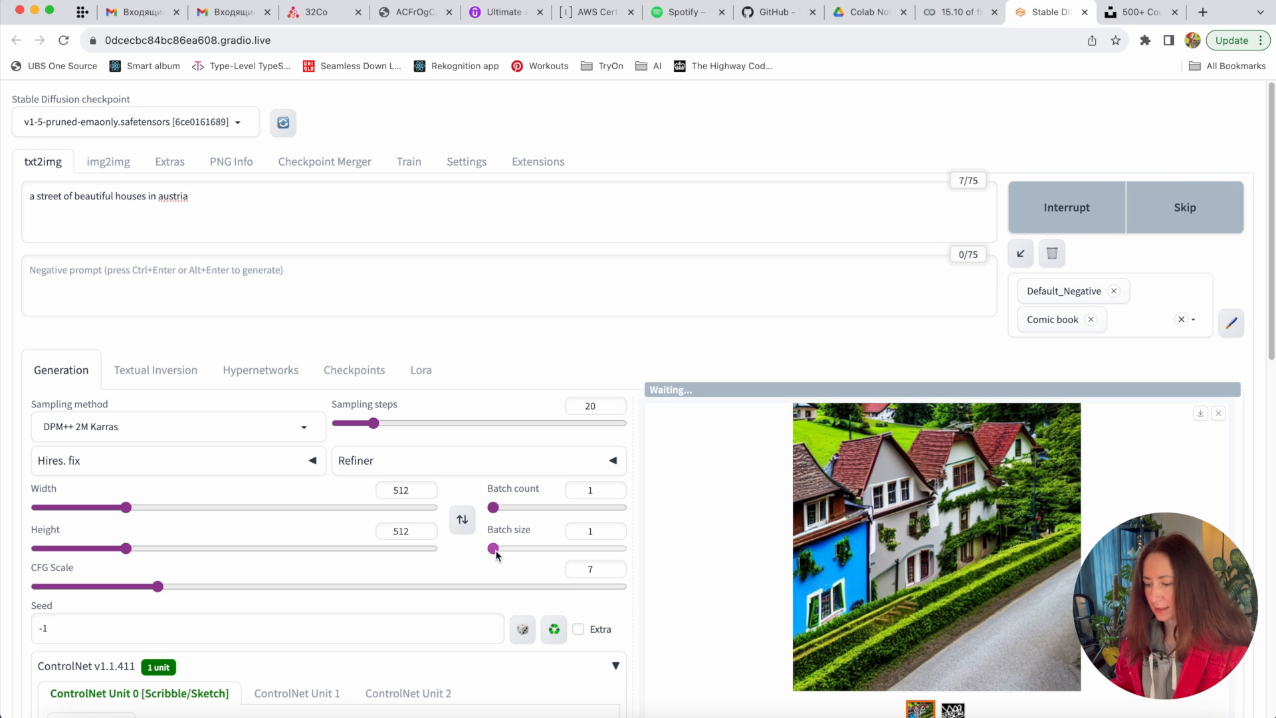
drag(495, 550, 548, 551)
scroll(741, 560, down, 3)
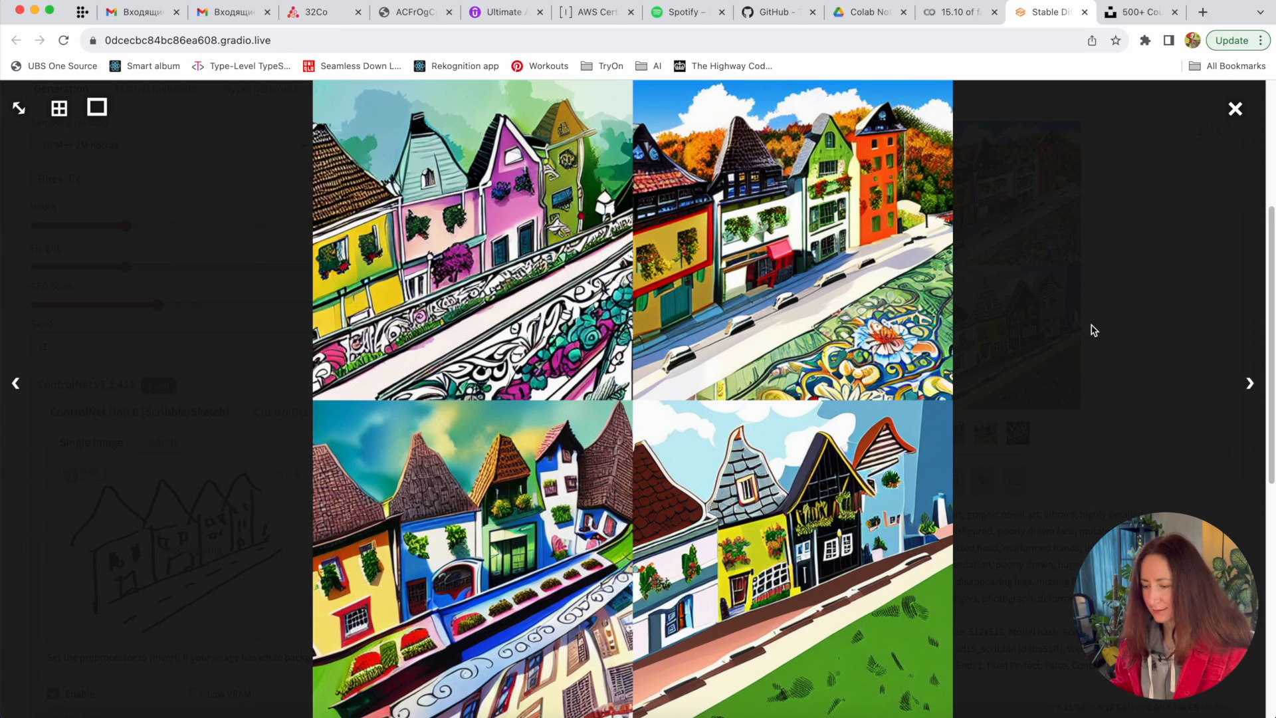
click(1091, 256)
click(990, 359)
click(1144, 292)
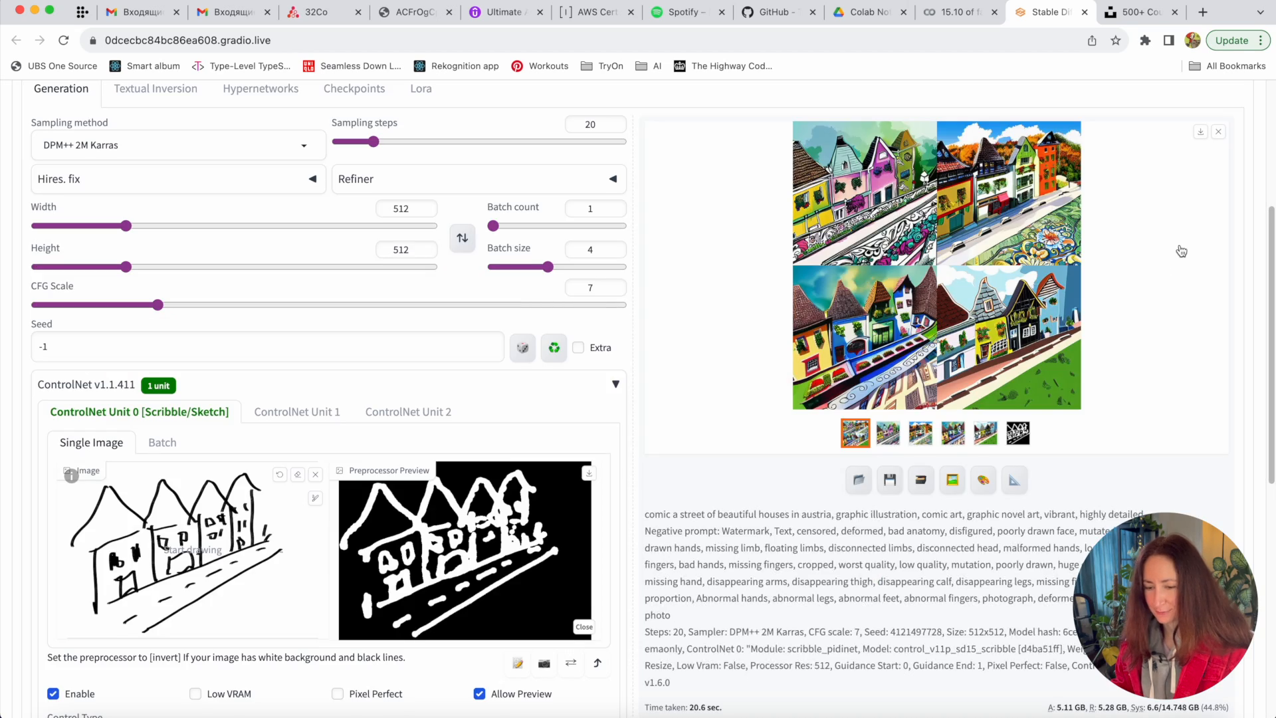
scroll(1175, 252, up, 5)
- Swap Comic book for the Dystopian style and change the prompt to 'abandoned buildings in post apo…'
click(1142, 318)
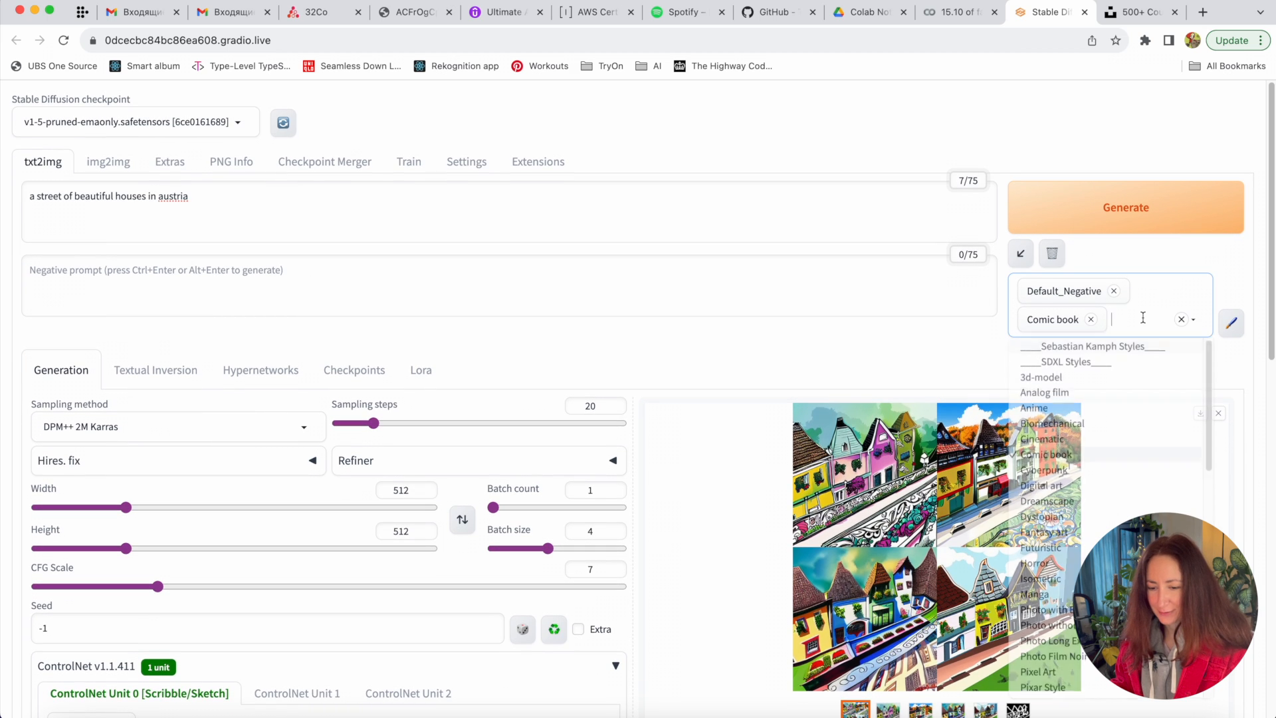
click(1047, 453)
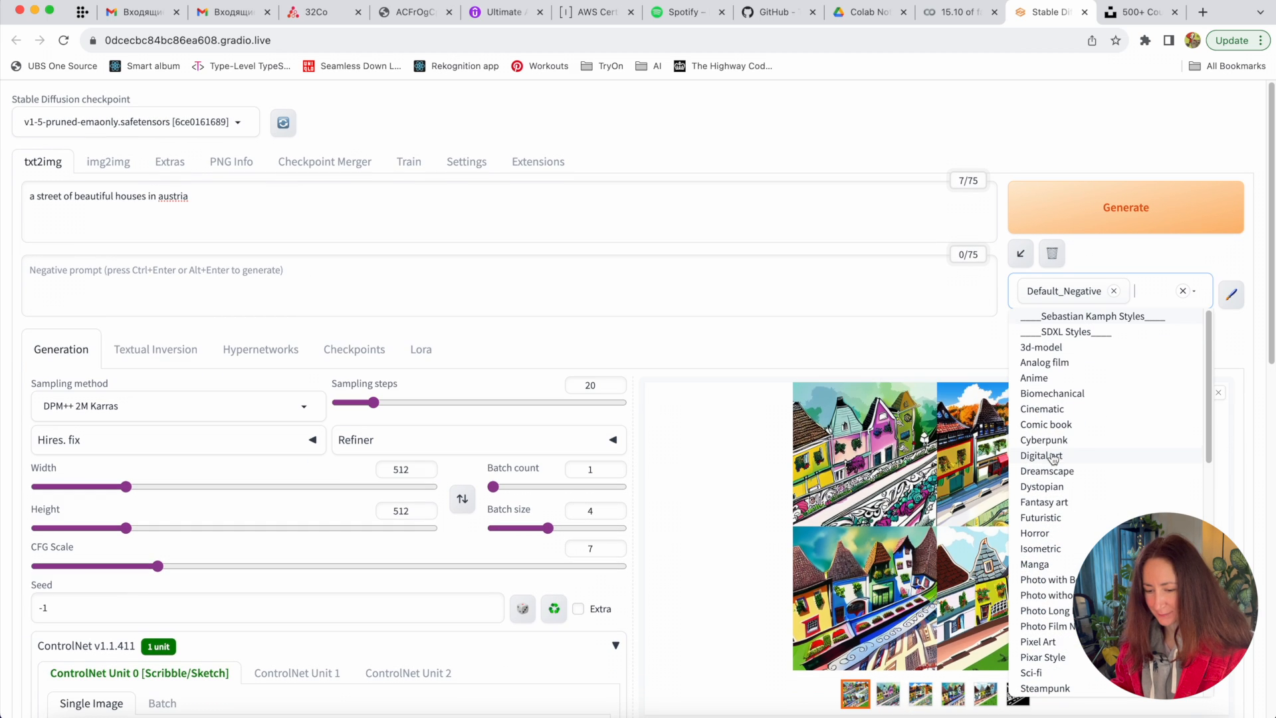
click(1068, 490)
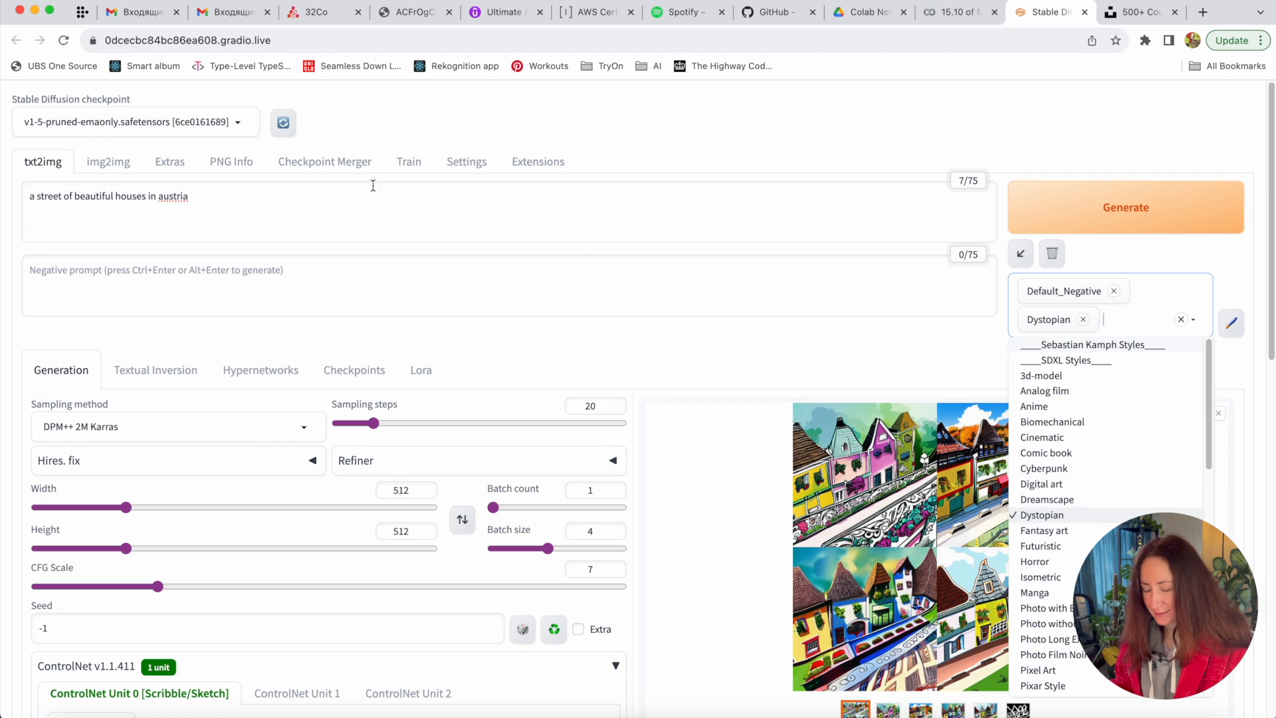
drag(222, 199, 77, 197)
text(abandoned bui)
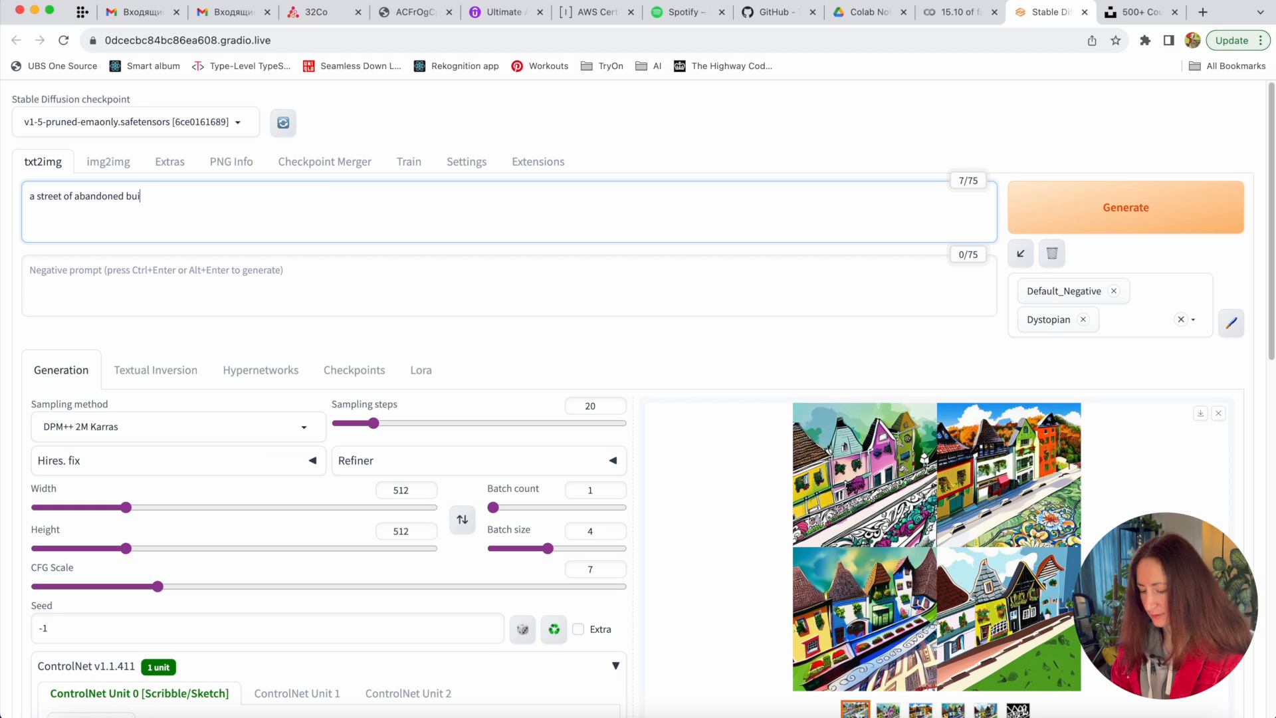
text(ldings in)
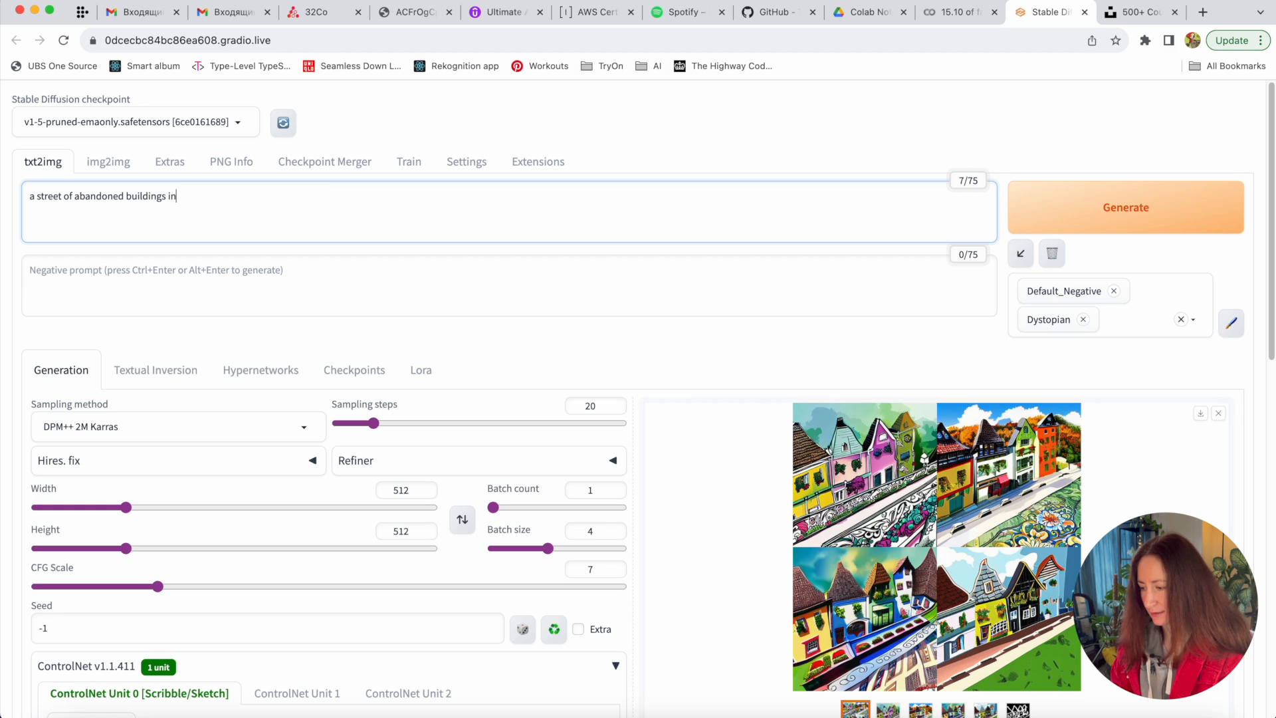
text( post apocalyptic world)
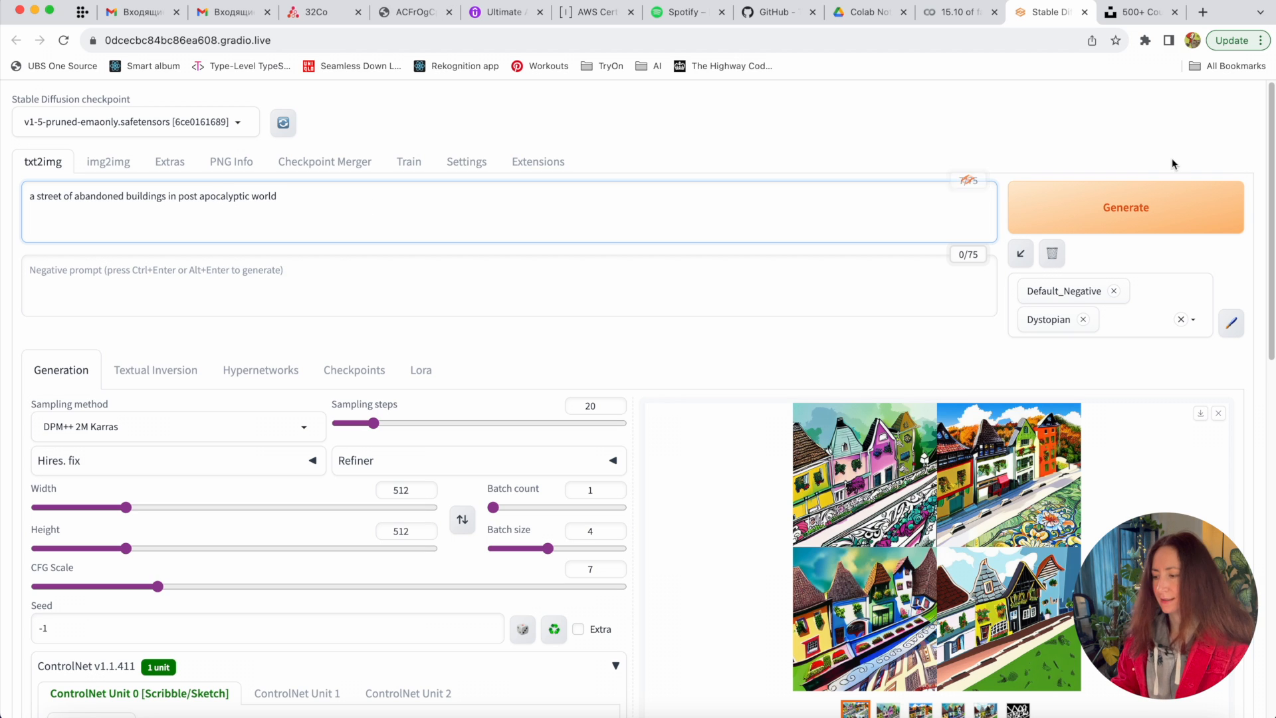
- Generate the dystopian abandoned-street images and step through them full screen
click(1129, 202)
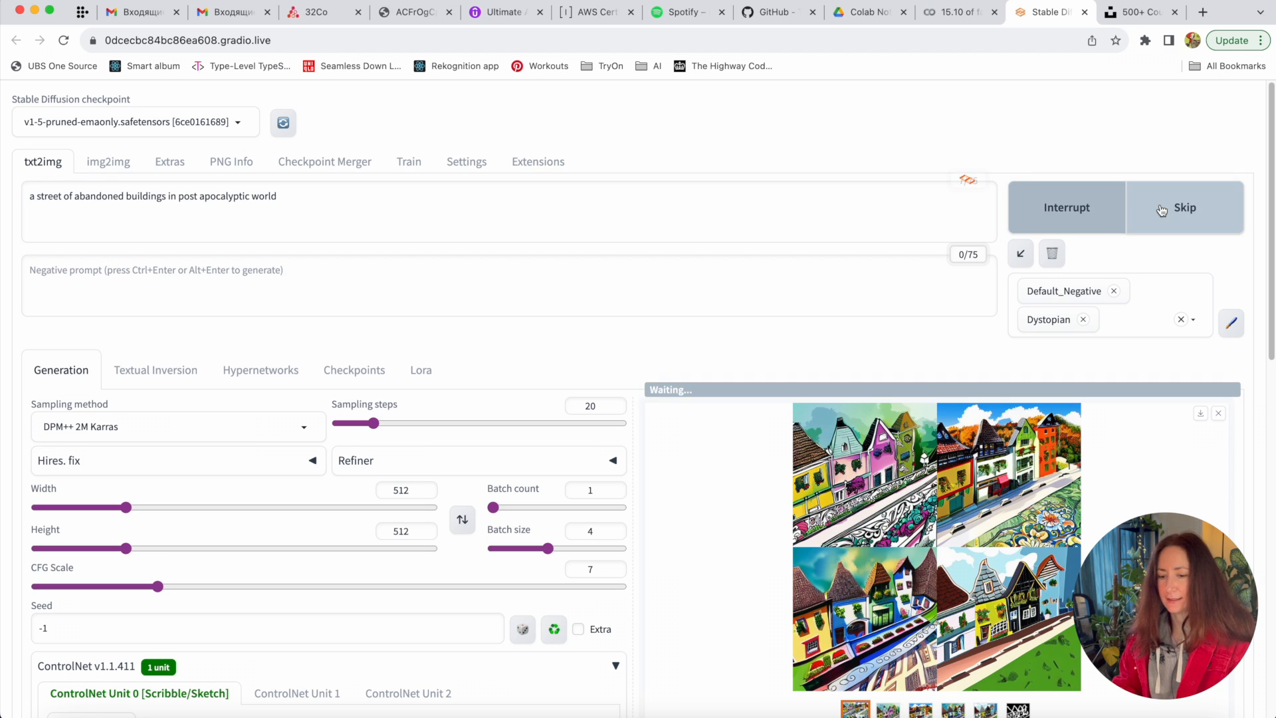
scroll(804, 400, down, 5)
click(887, 491)
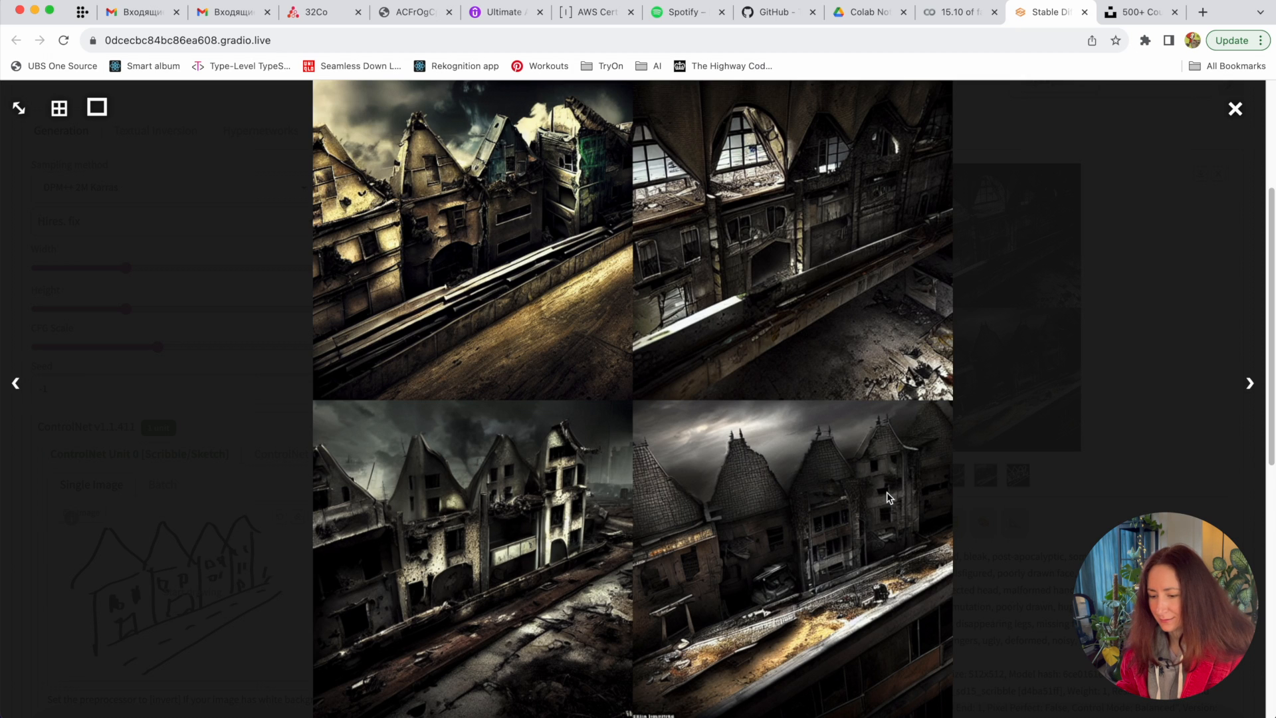
scroll(886, 492, up, 1)
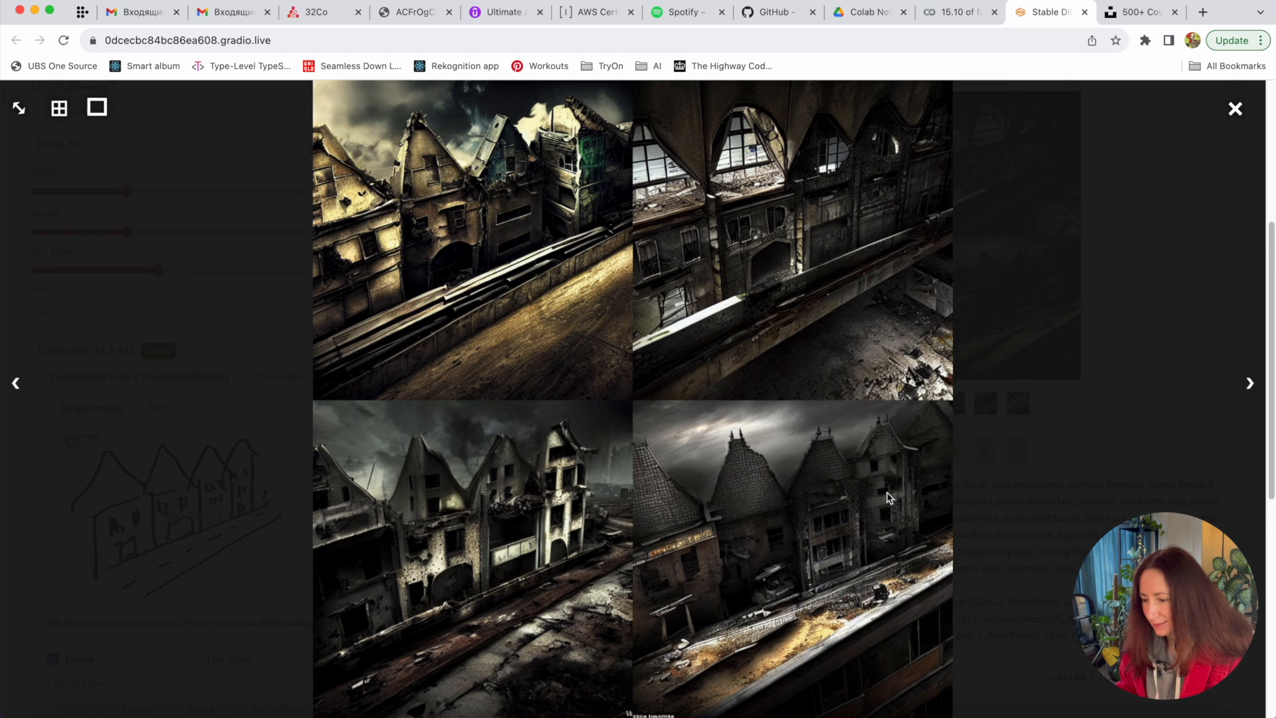
click(1250, 385)
click(1250, 385)
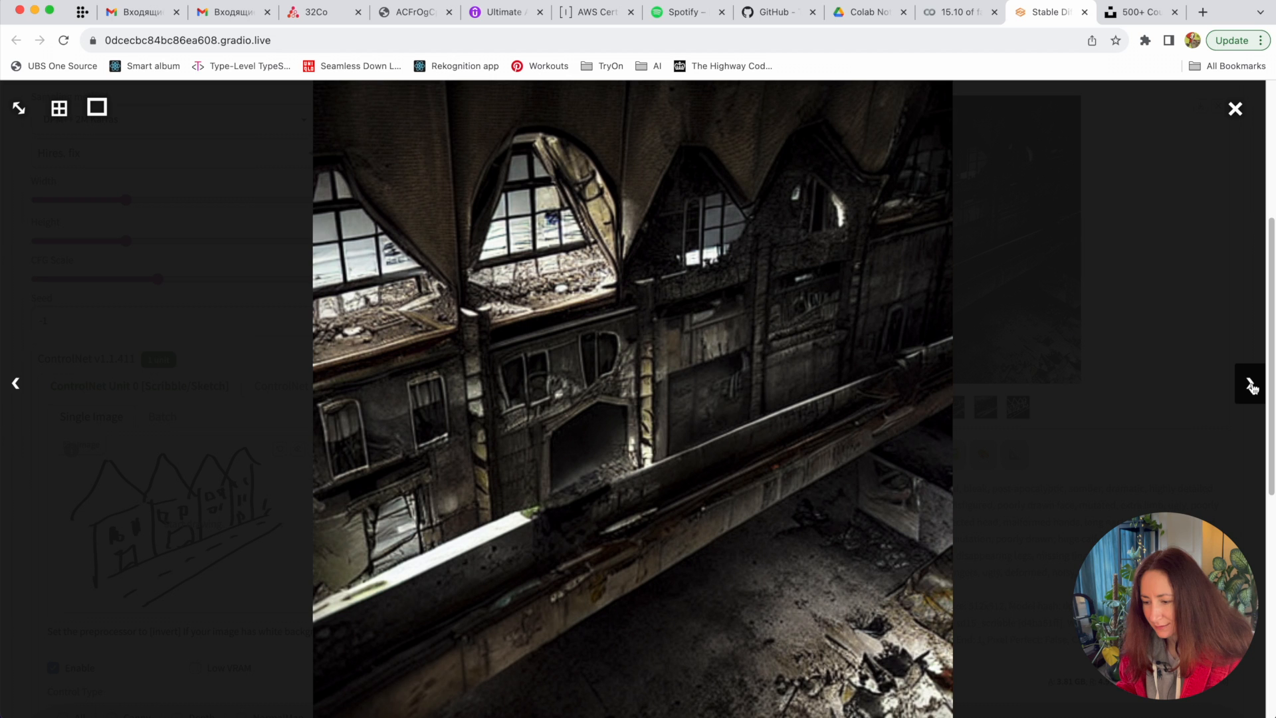
click(1251, 385)
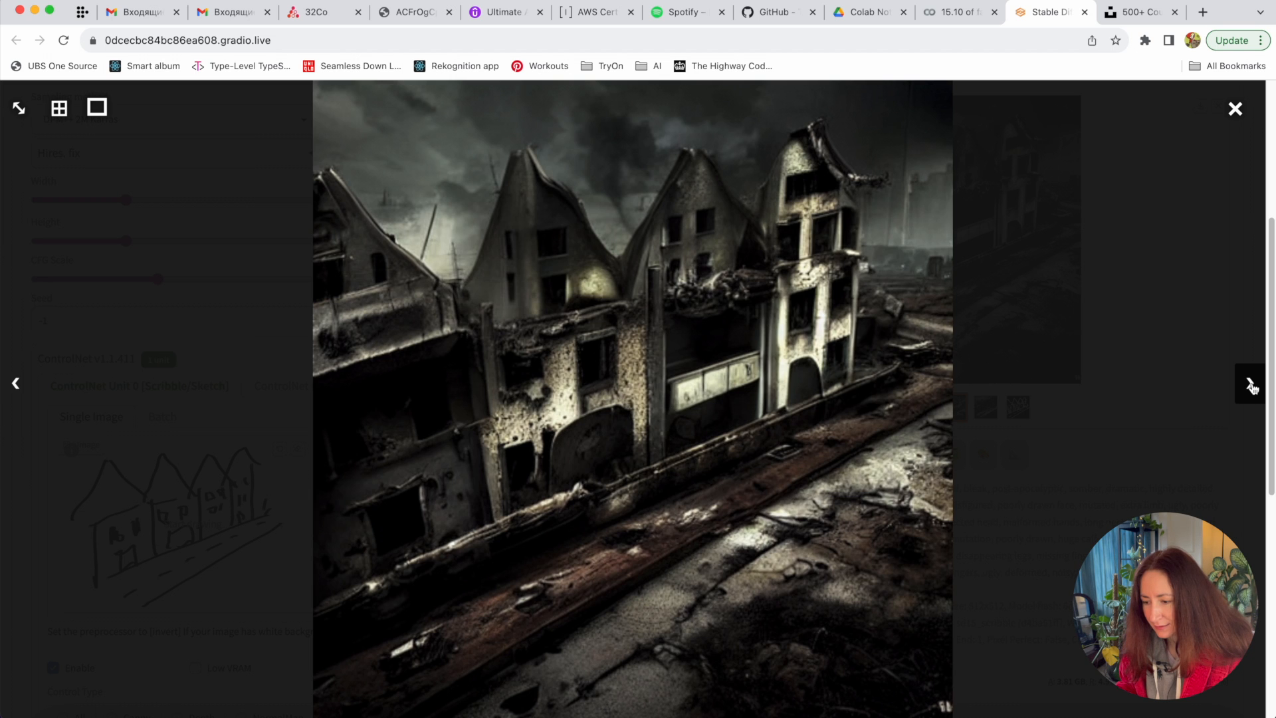
click(1250, 386)
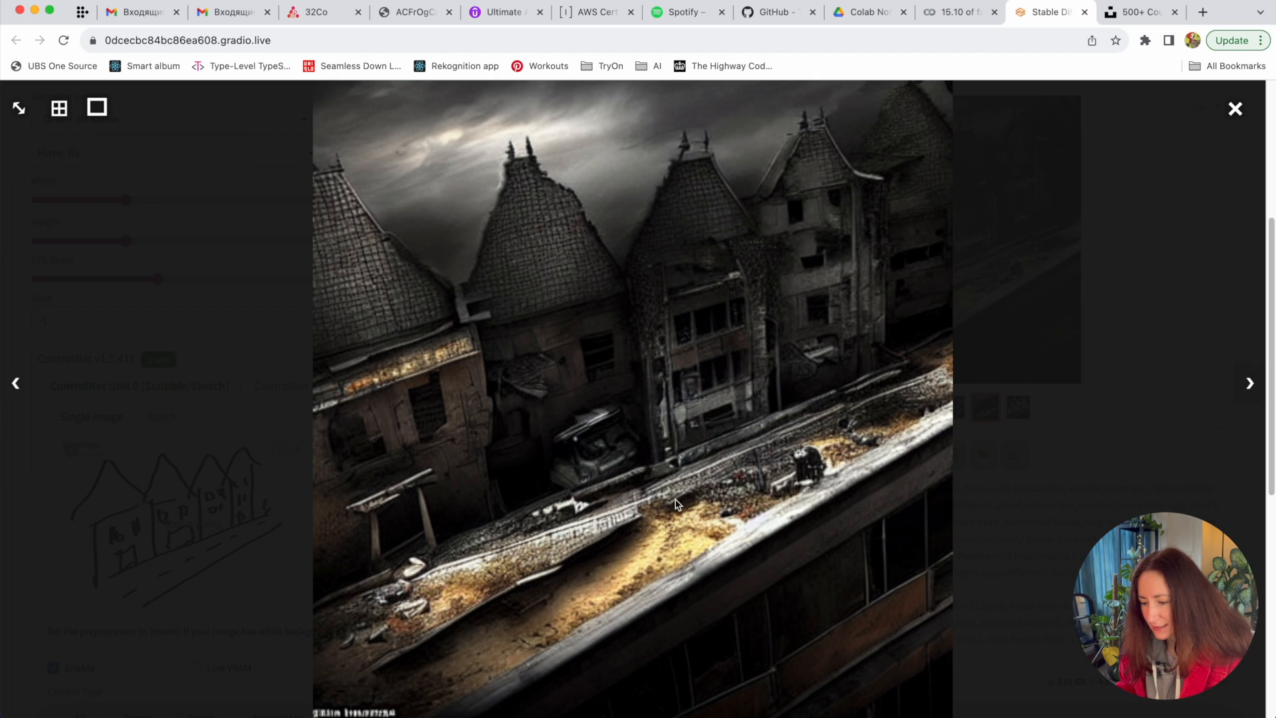
click(1182, 246)
- Browse the generated thumbnails and open the fourth dystopian image full screen
scroll(1079, 332, down, 1)
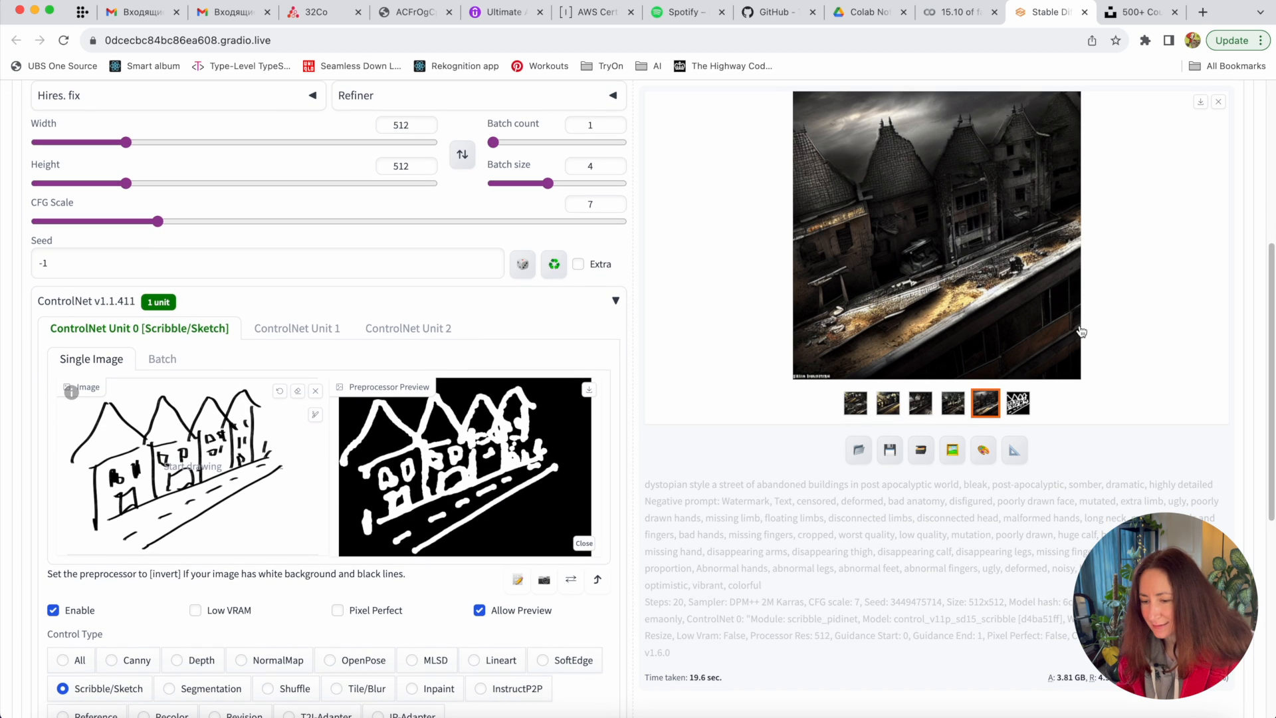
click(953, 402)
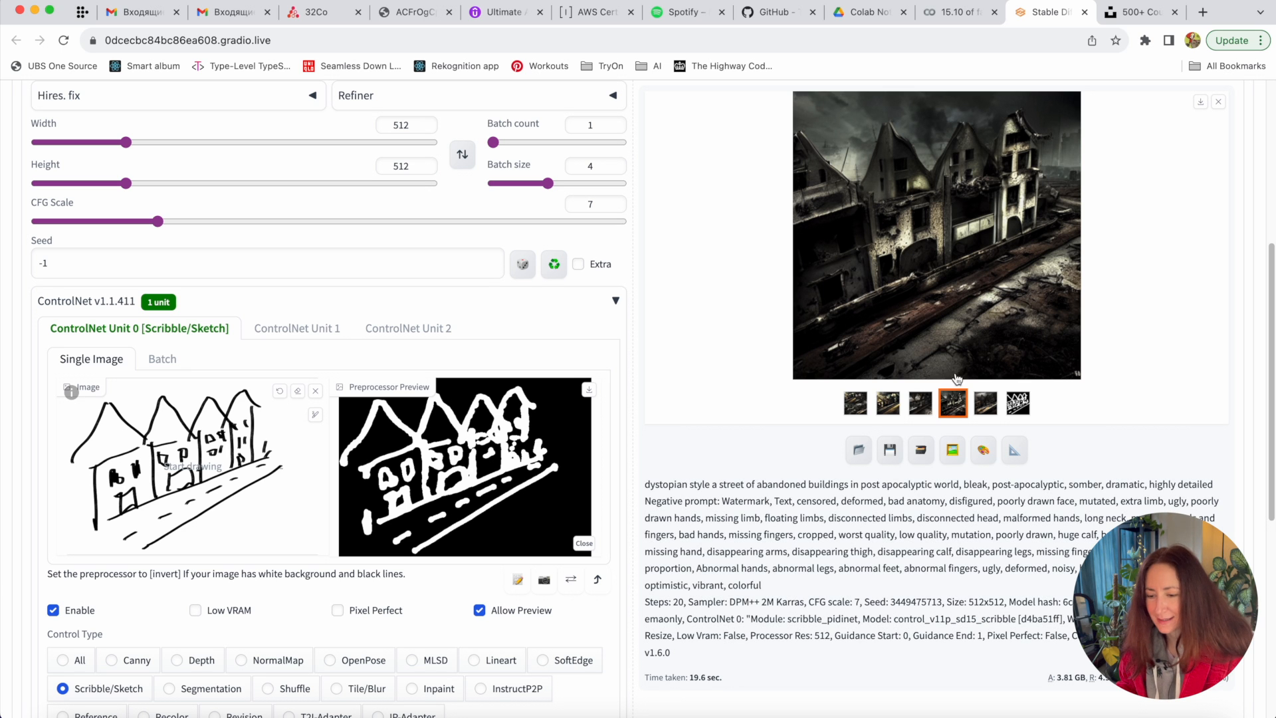
click(986, 403)
click(955, 403)
click(922, 404)
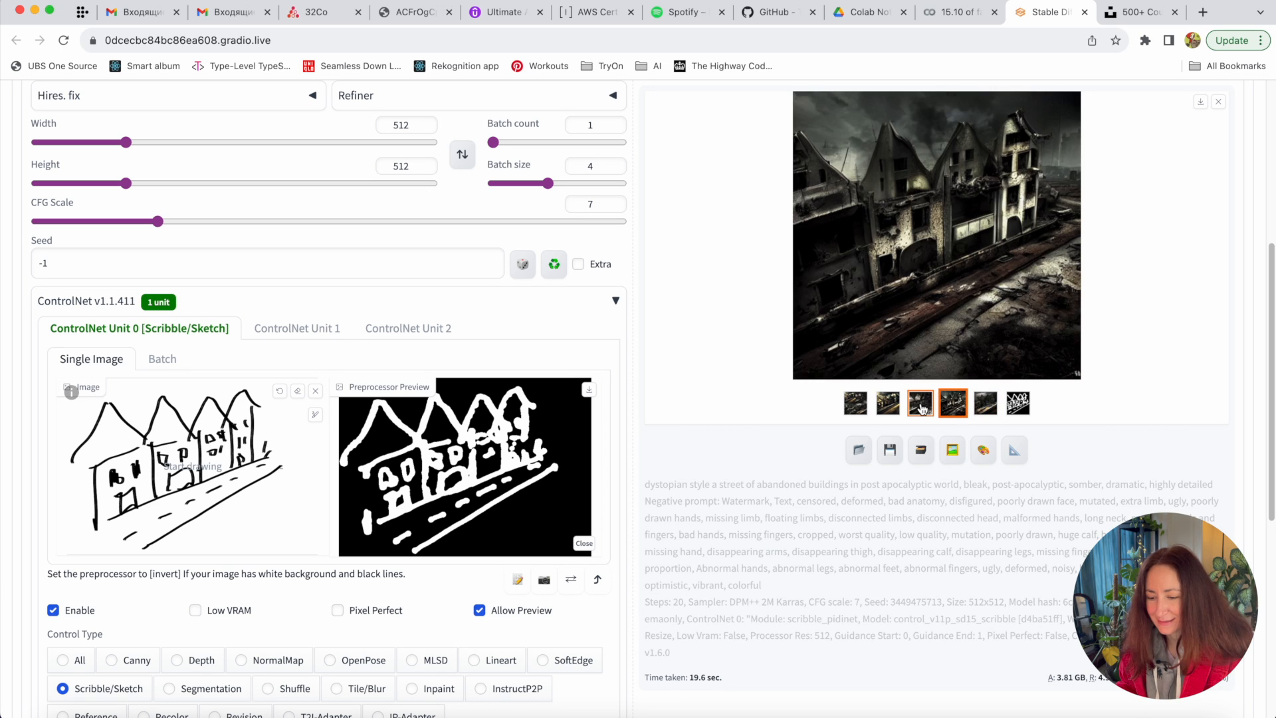
click(959, 405)
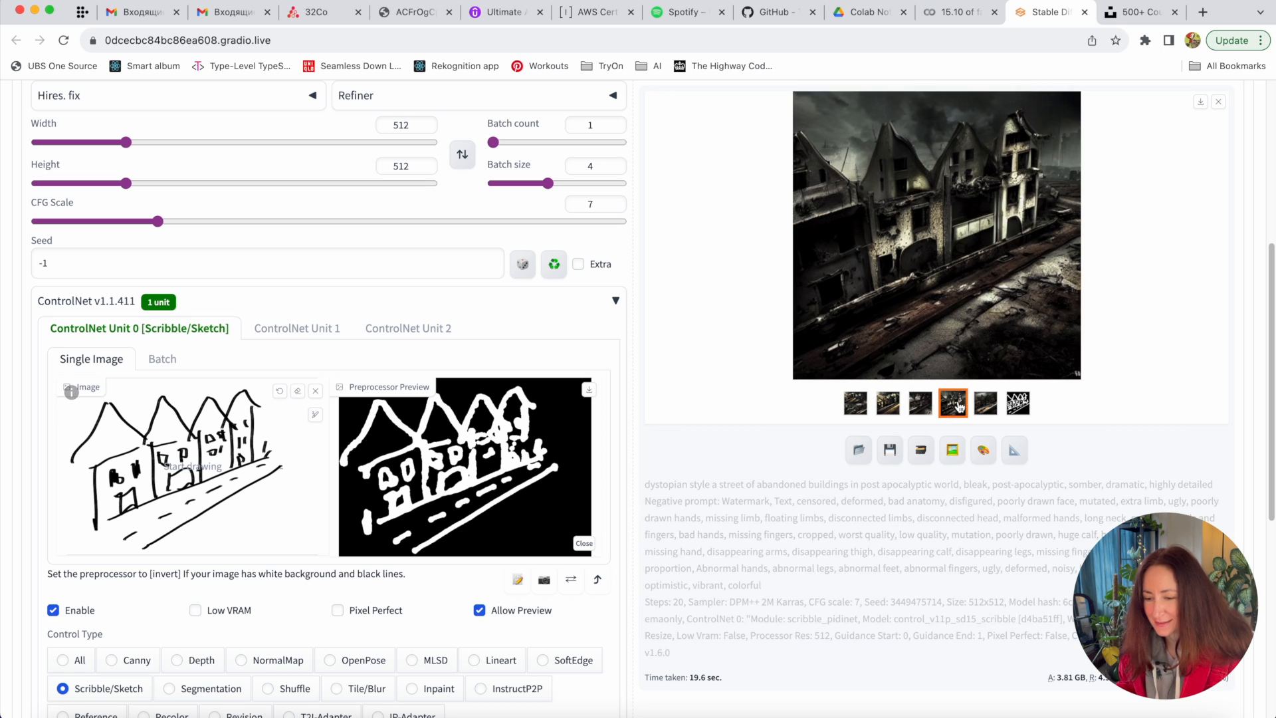
click(1050, 214)
click(1141, 220)
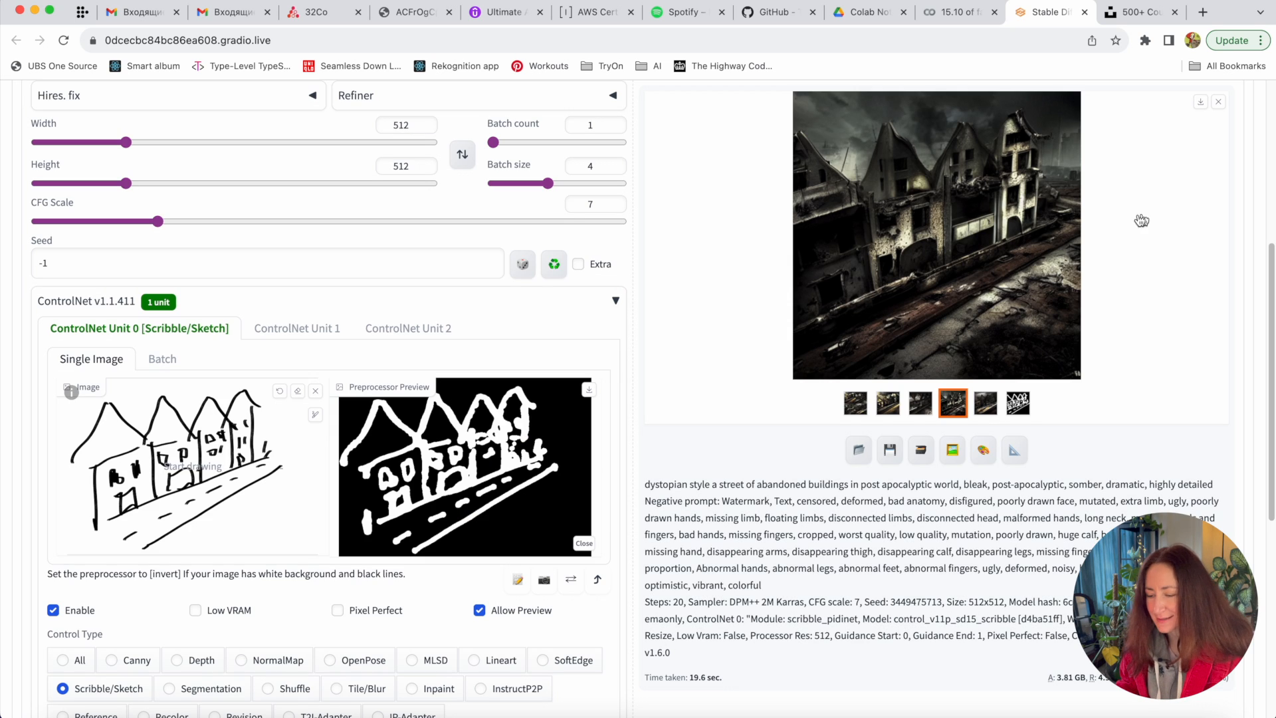
scroll(991, 465, up, 5)
scroll(988, 547, down, 3)
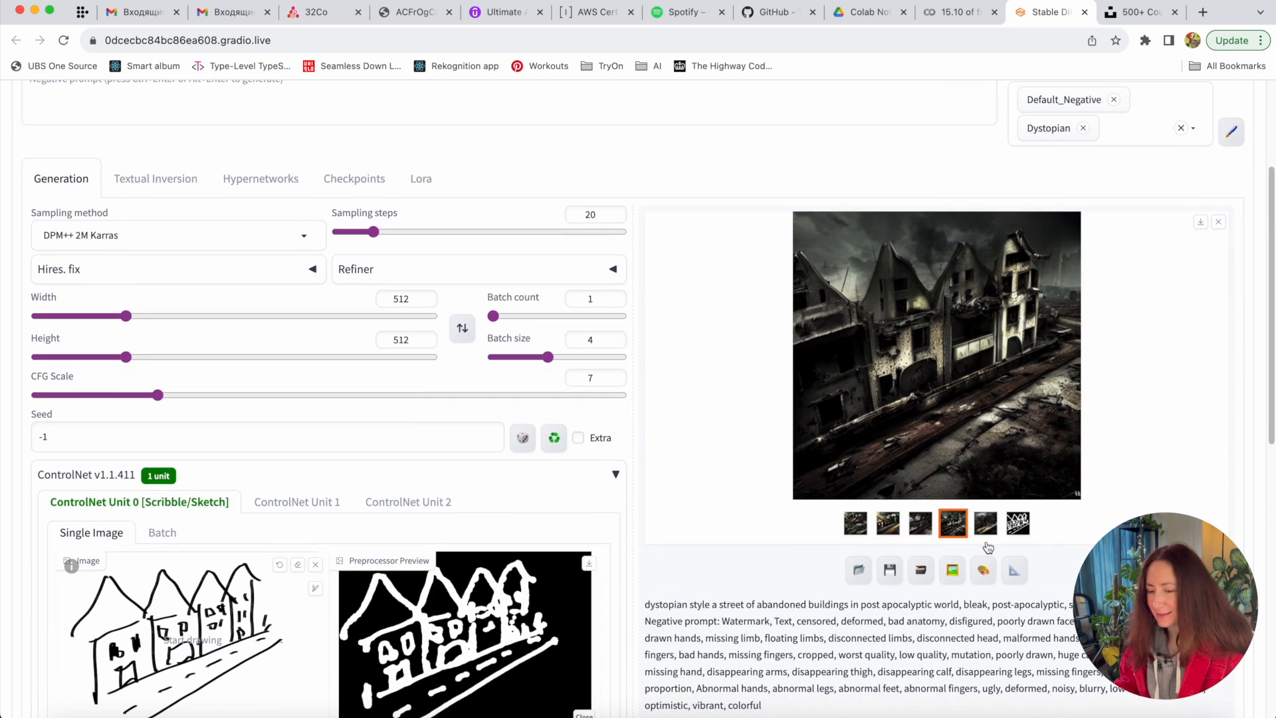
scroll(538, 558, down, 2)
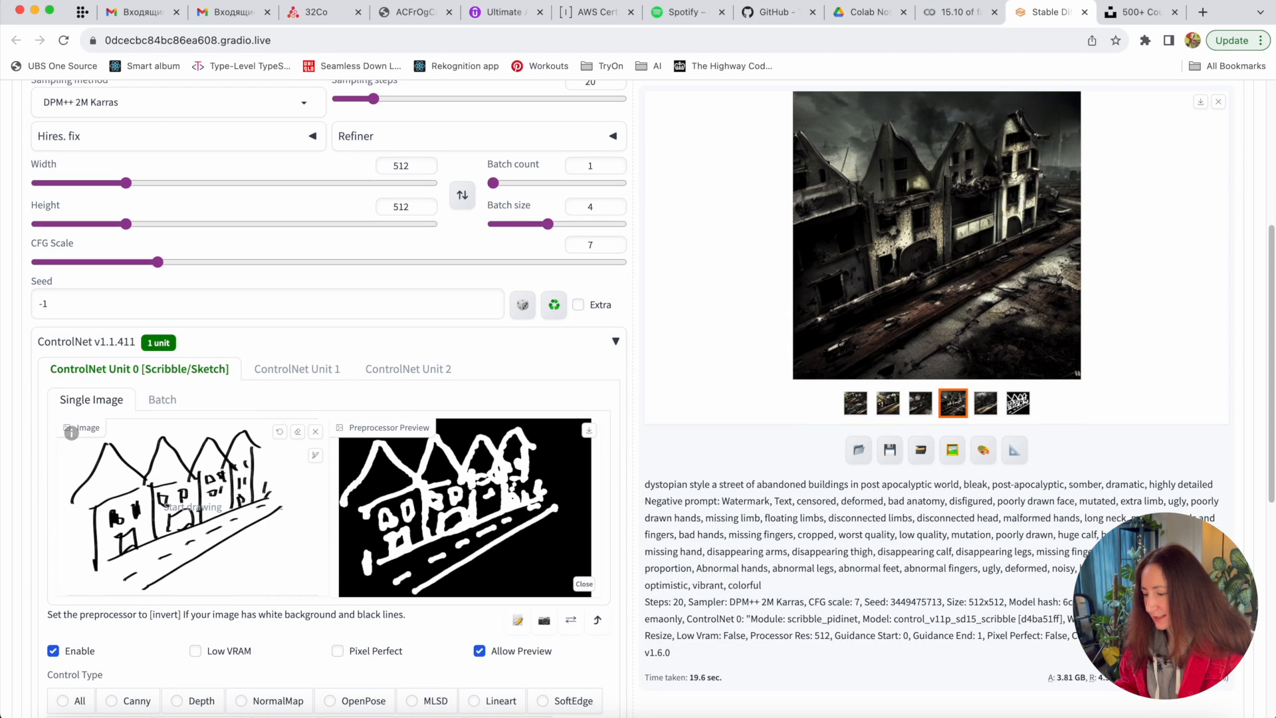
- Swap the ControlNet image for the Untitled.png face sketch and tick Pixel Perfect
click(316, 432)
click(188, 490)
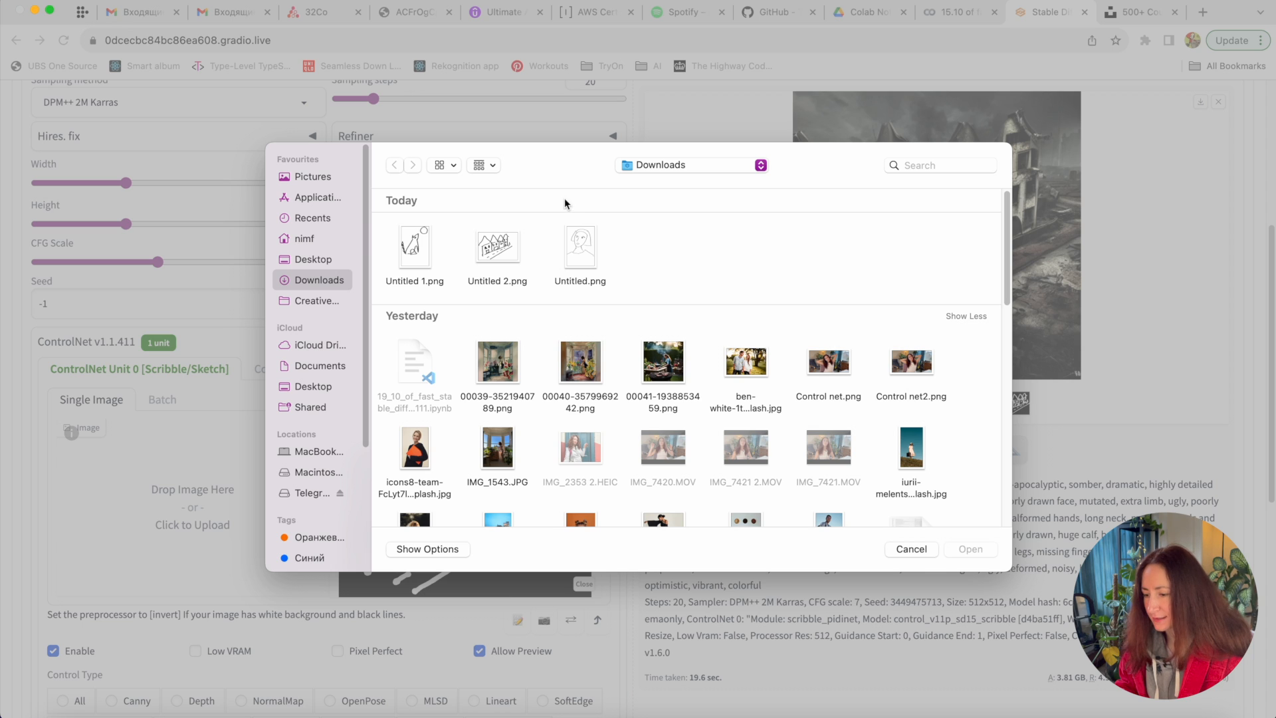
double_click(582, 249)
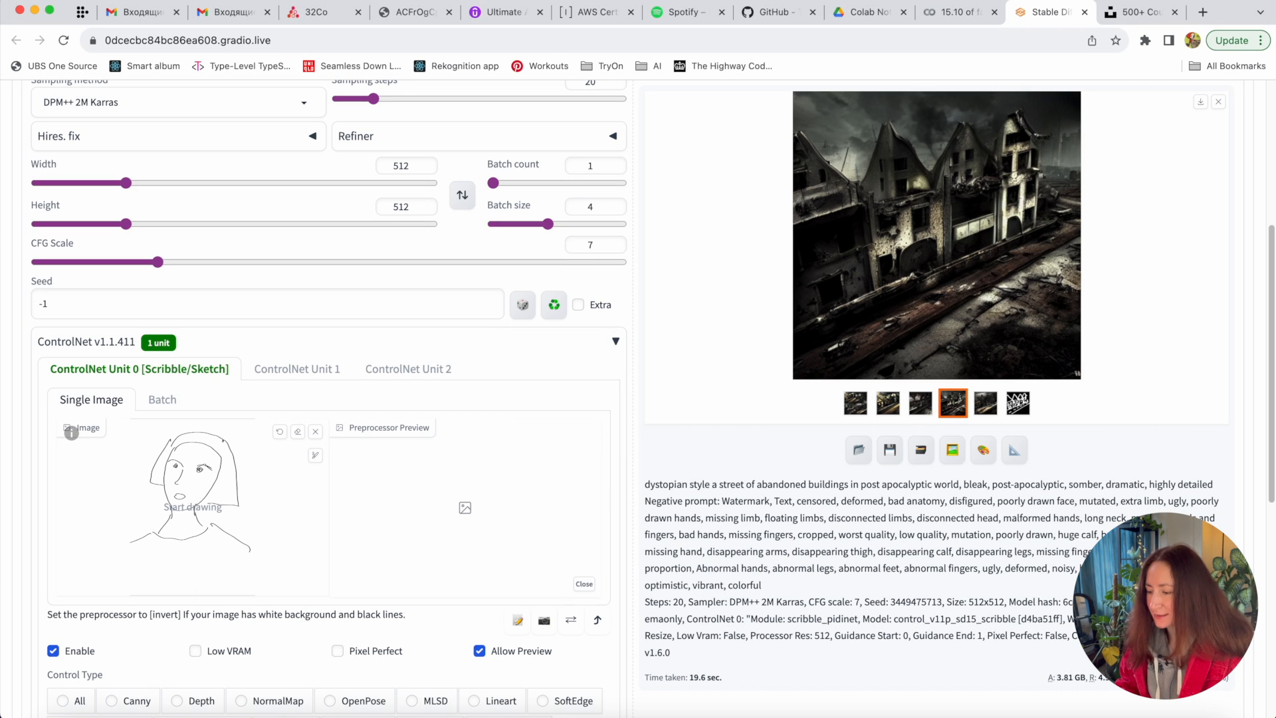
scroll(671, 539, down, 6)
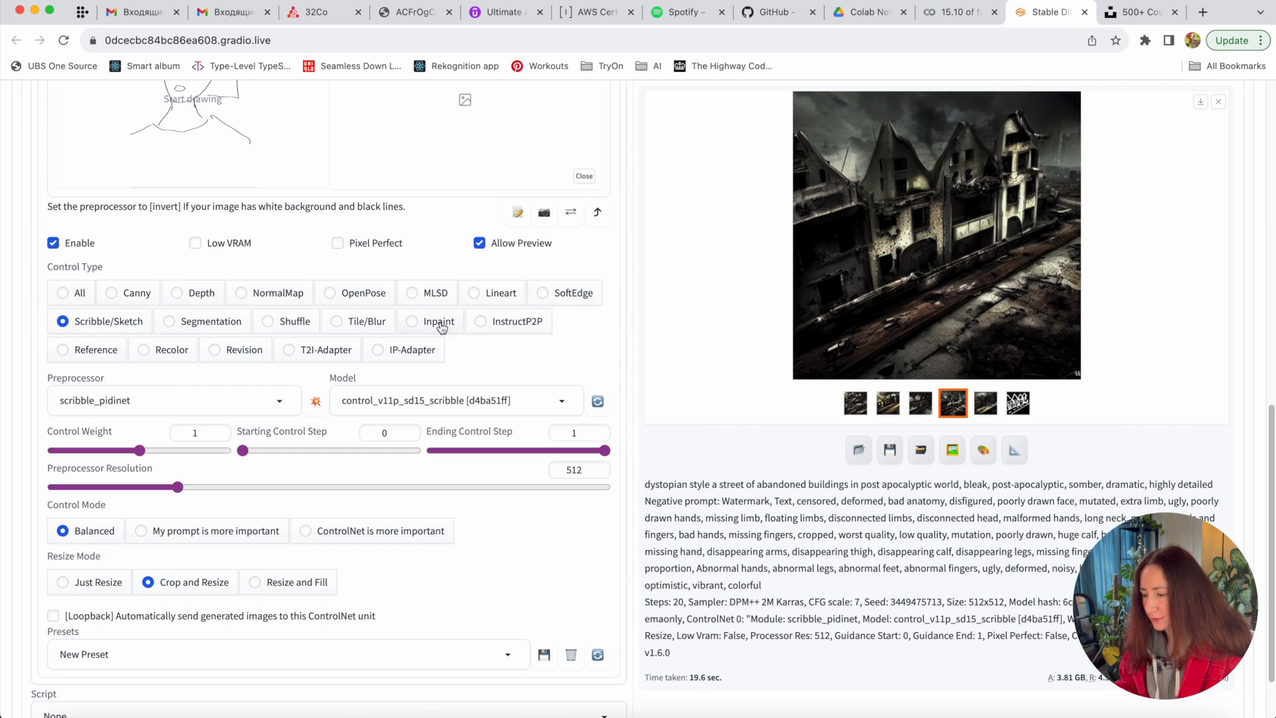
click(374, 246)
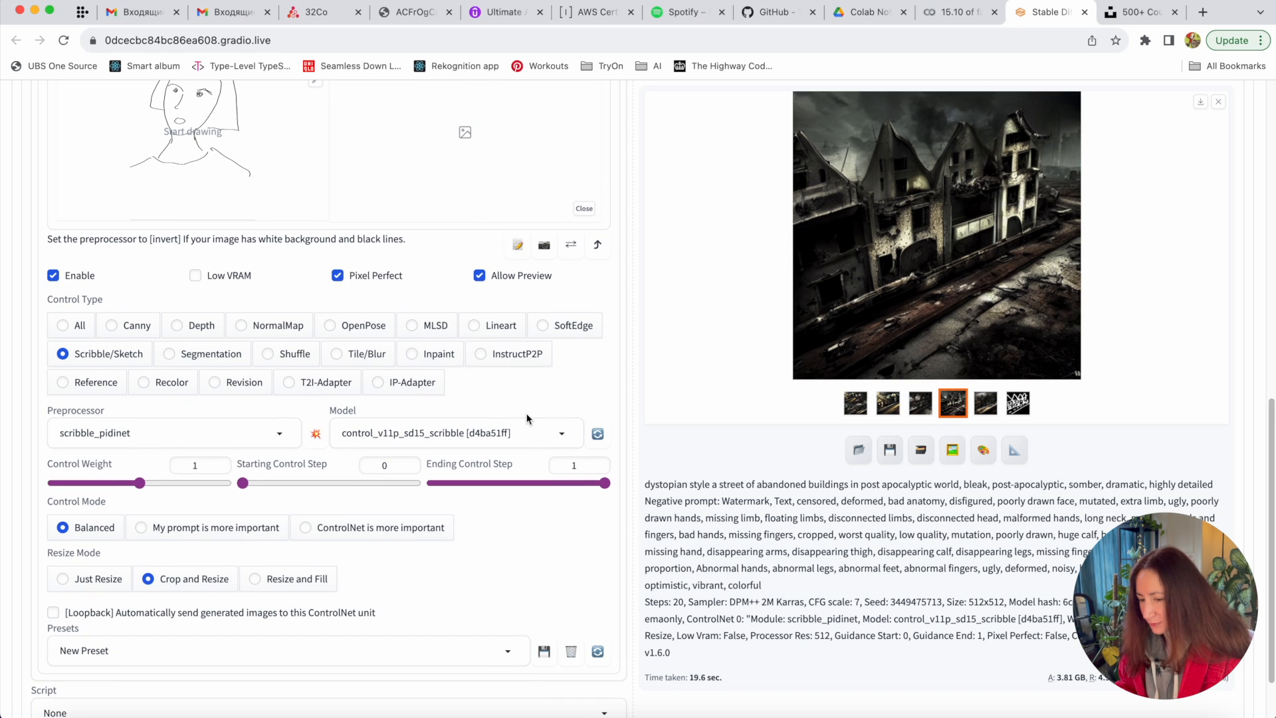
scroll(560, 361, up, 10)
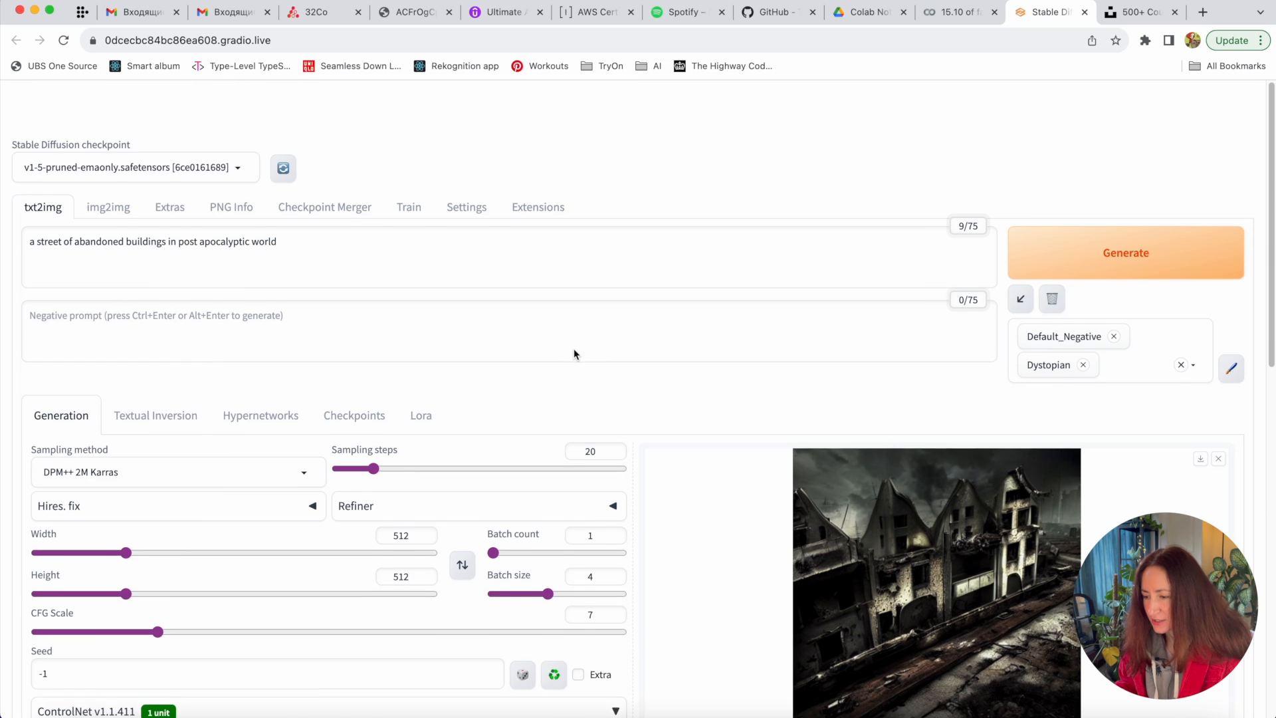
- Replace the prompt with 'a portrait of a woman with short red hair'
click(287, 210)
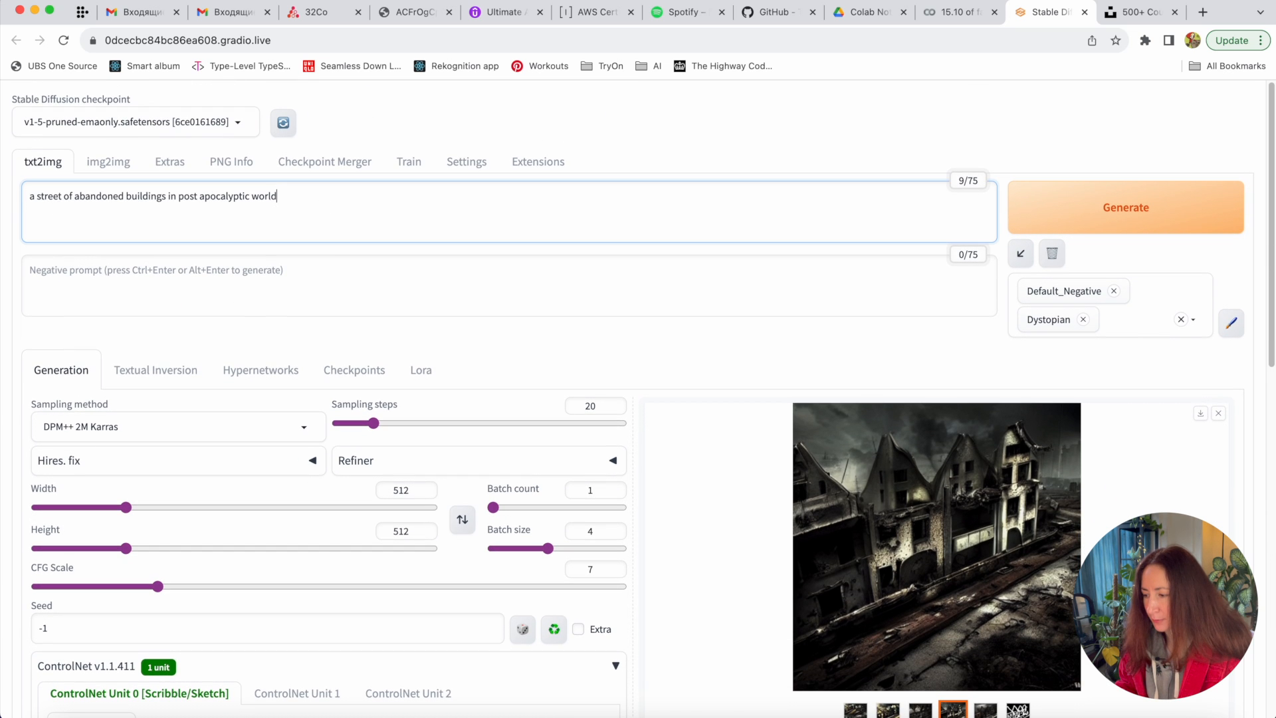
key(super+a)
text(a portrait i)
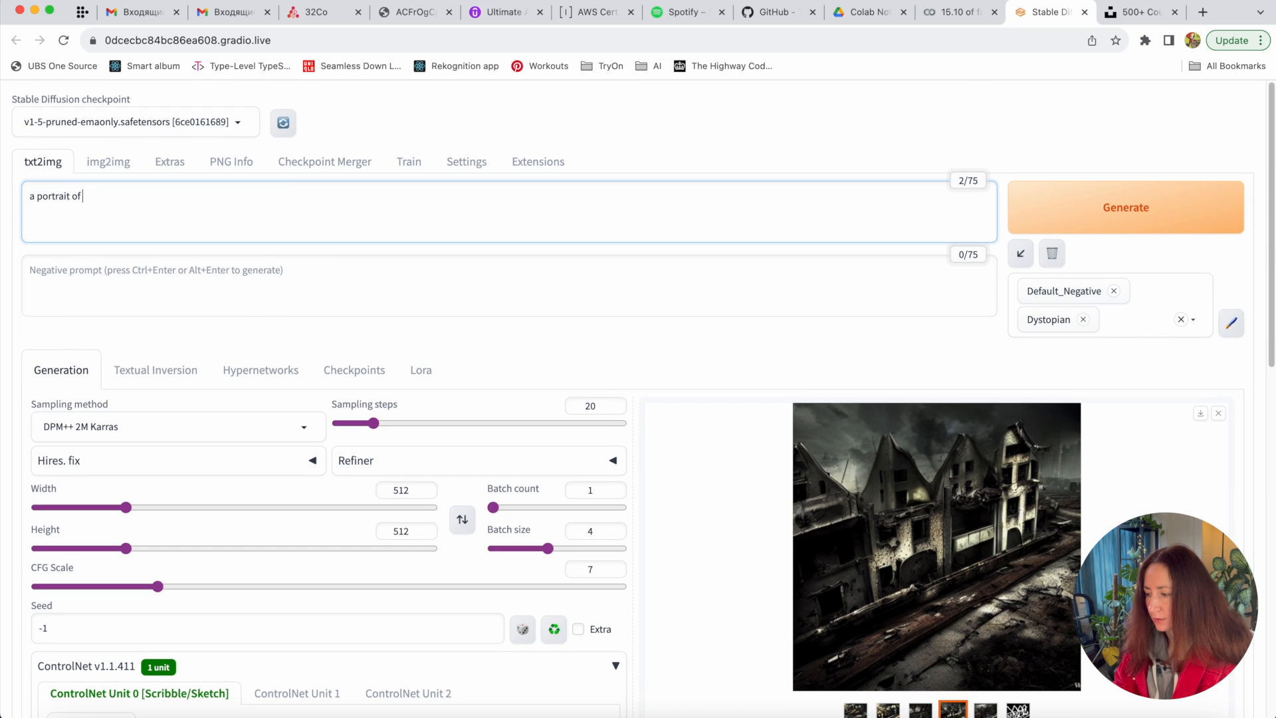
text(f a woman wi)
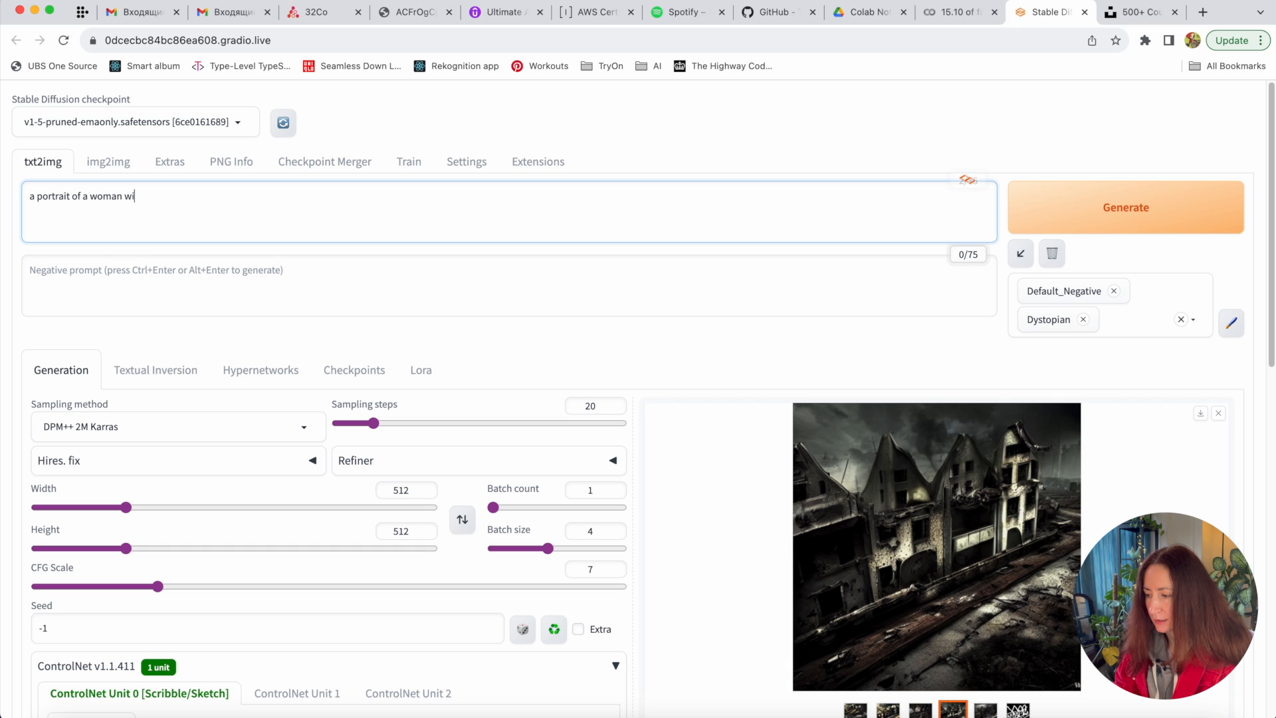
text(th short red hair)
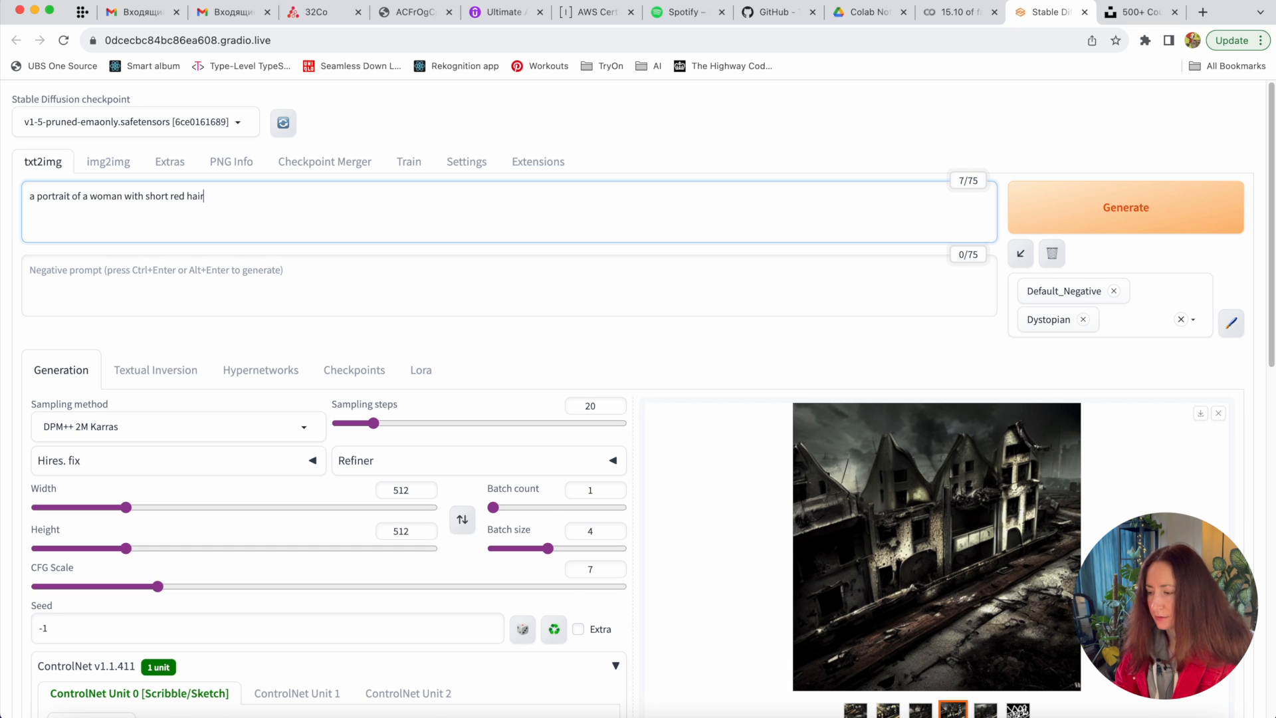
- Swap the Dystopian style for Photo with Bokeh and start generating
scroll(1093, 241, down, 1)
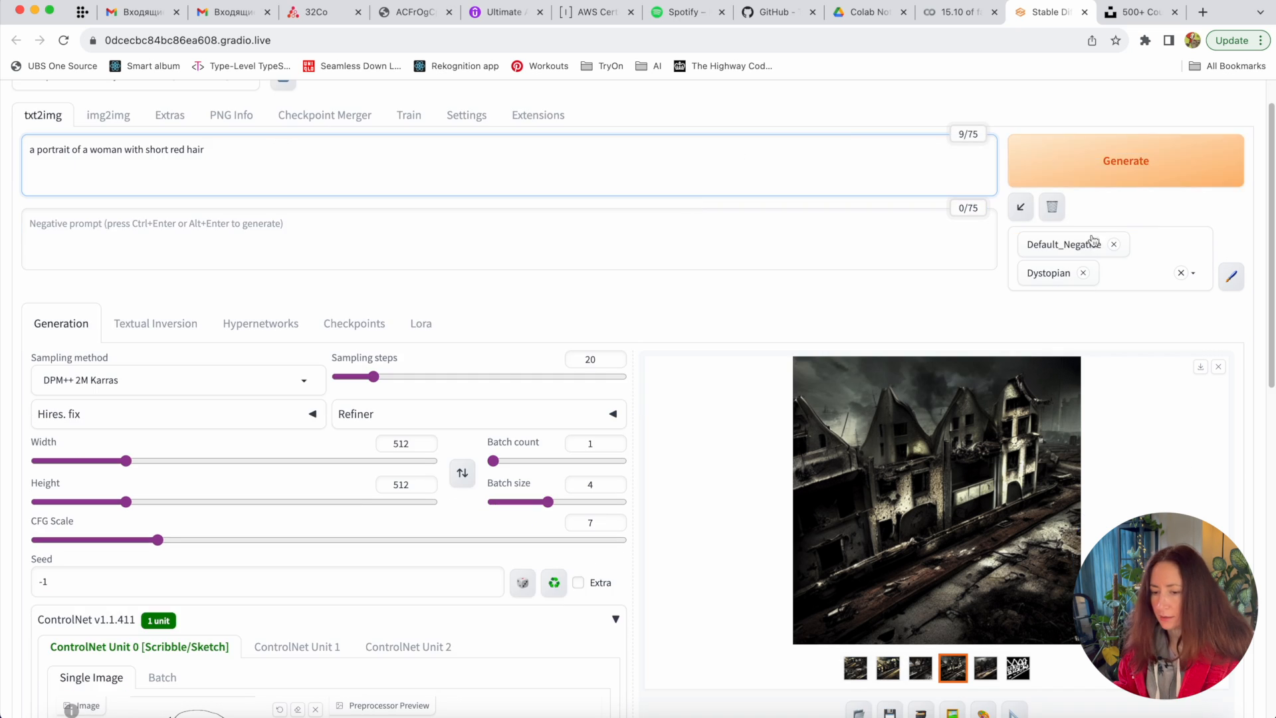
click(1083, 274)
click(1148, 245)
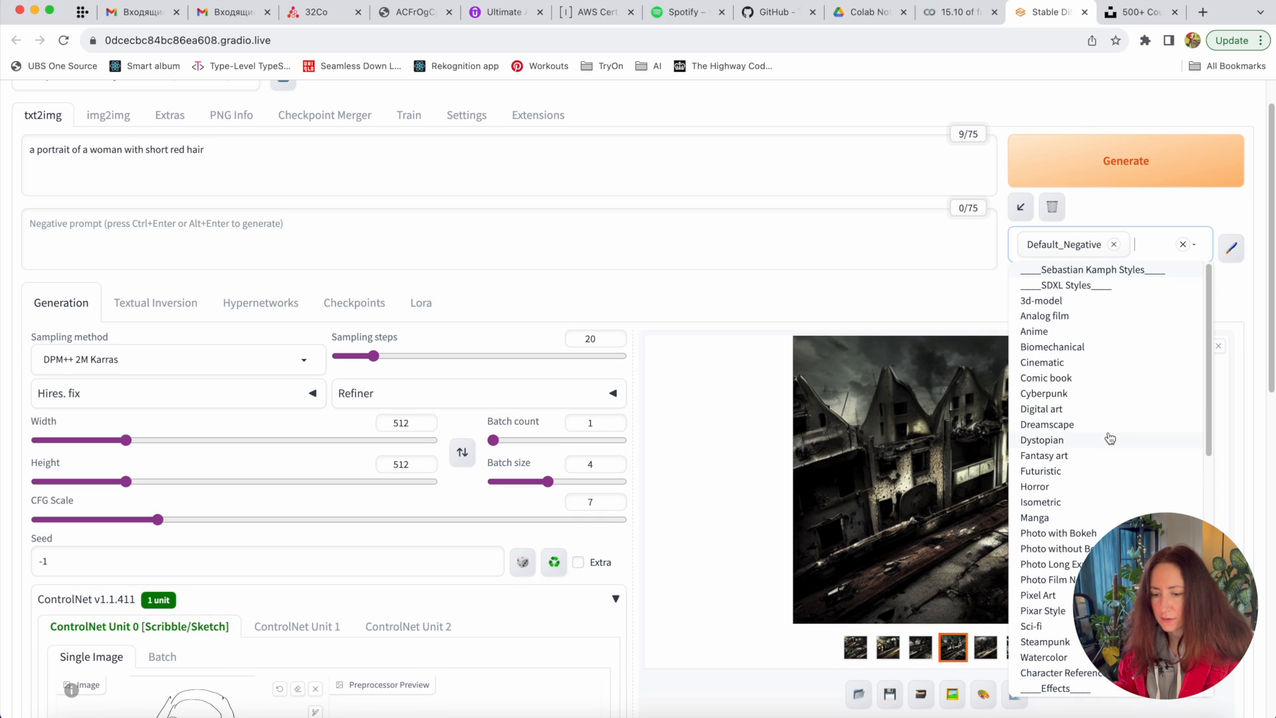
scroll(1107, 433, down, 3)
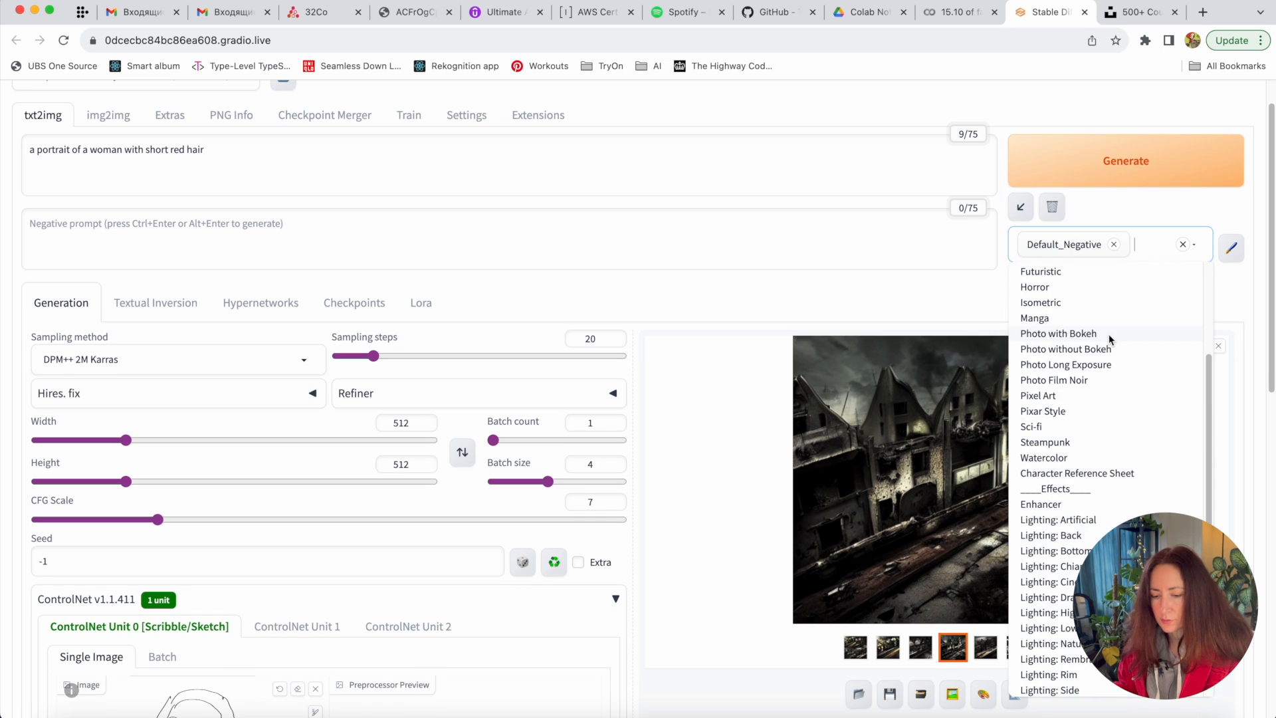
click(1108, 334)
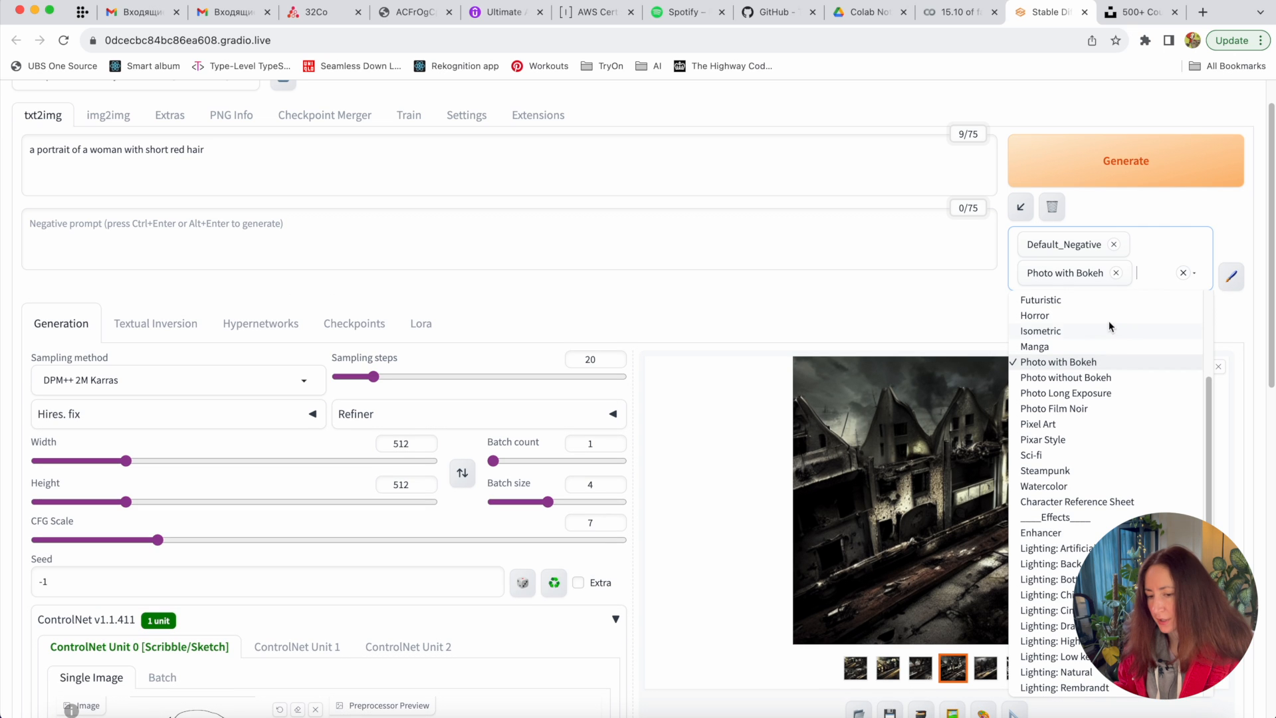
click(1124, 154)
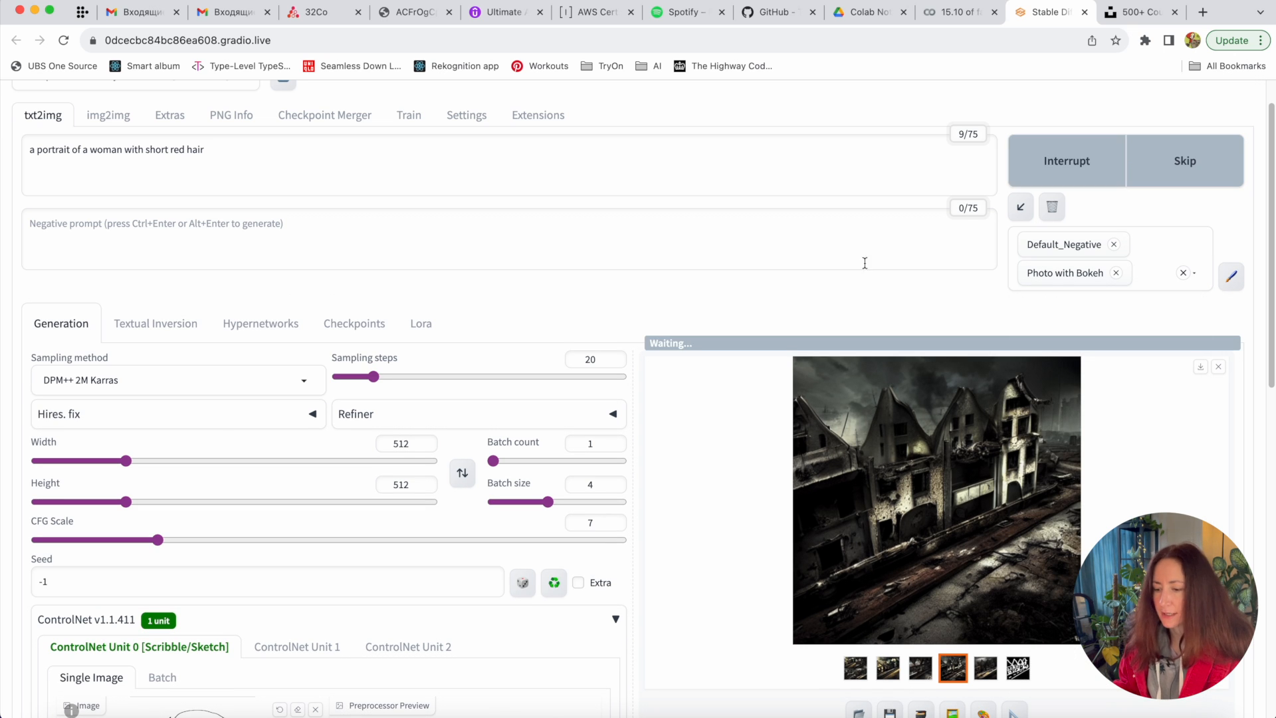
- Wait for the portraits to generate, briefly viewing the in-progress preview full-size
scroll(111, 598, down, 4)
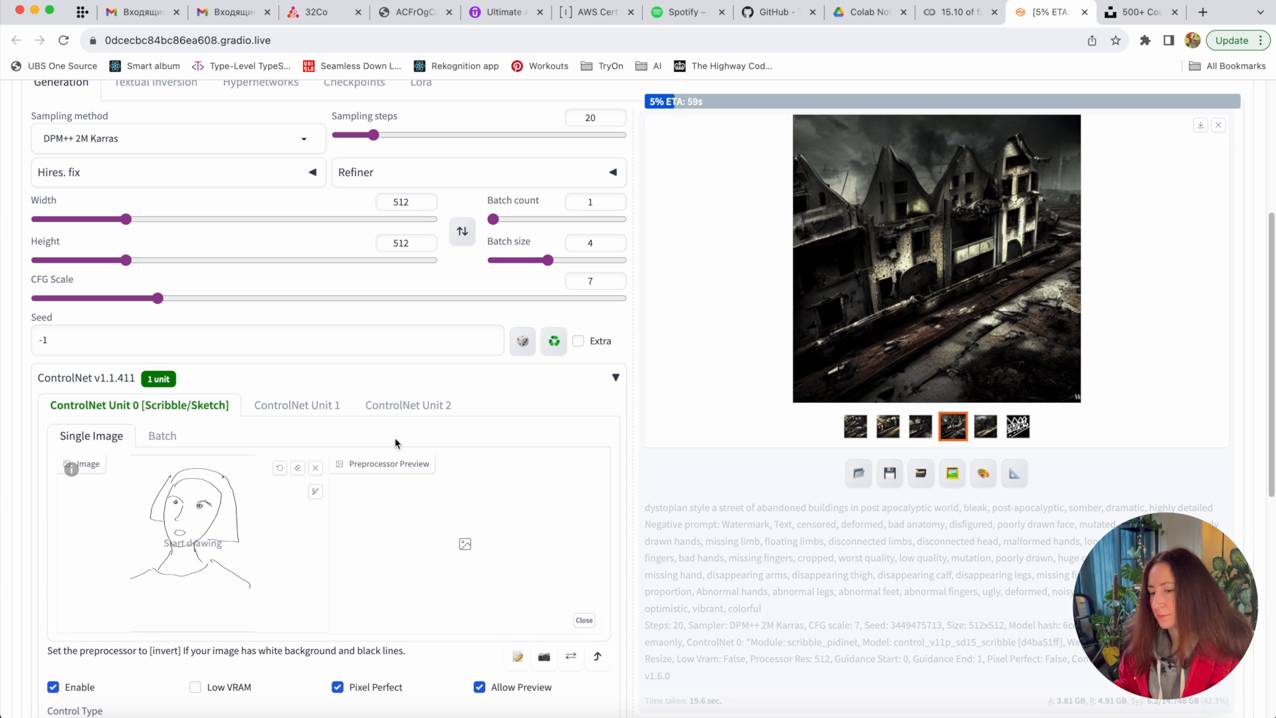
scroll(711, 334, up, 3)
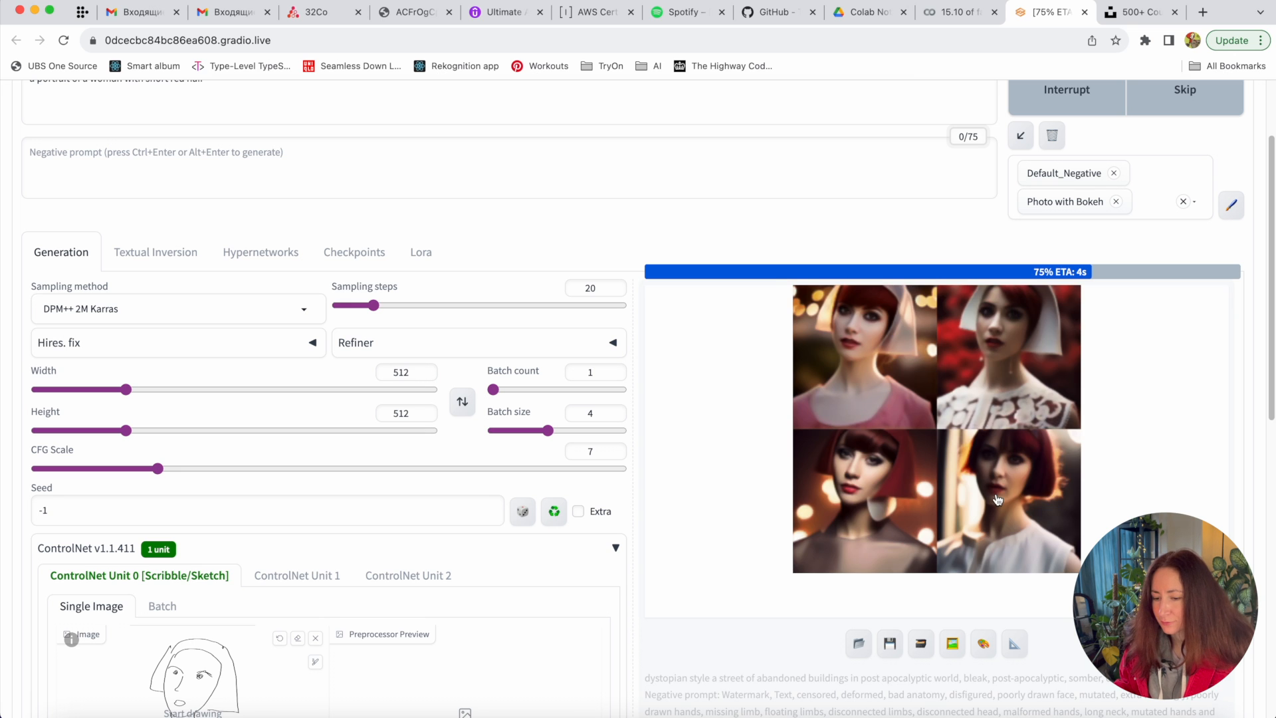
click(997, 500)
click(1116, 416)
scroll(1108, 477, down, 2)
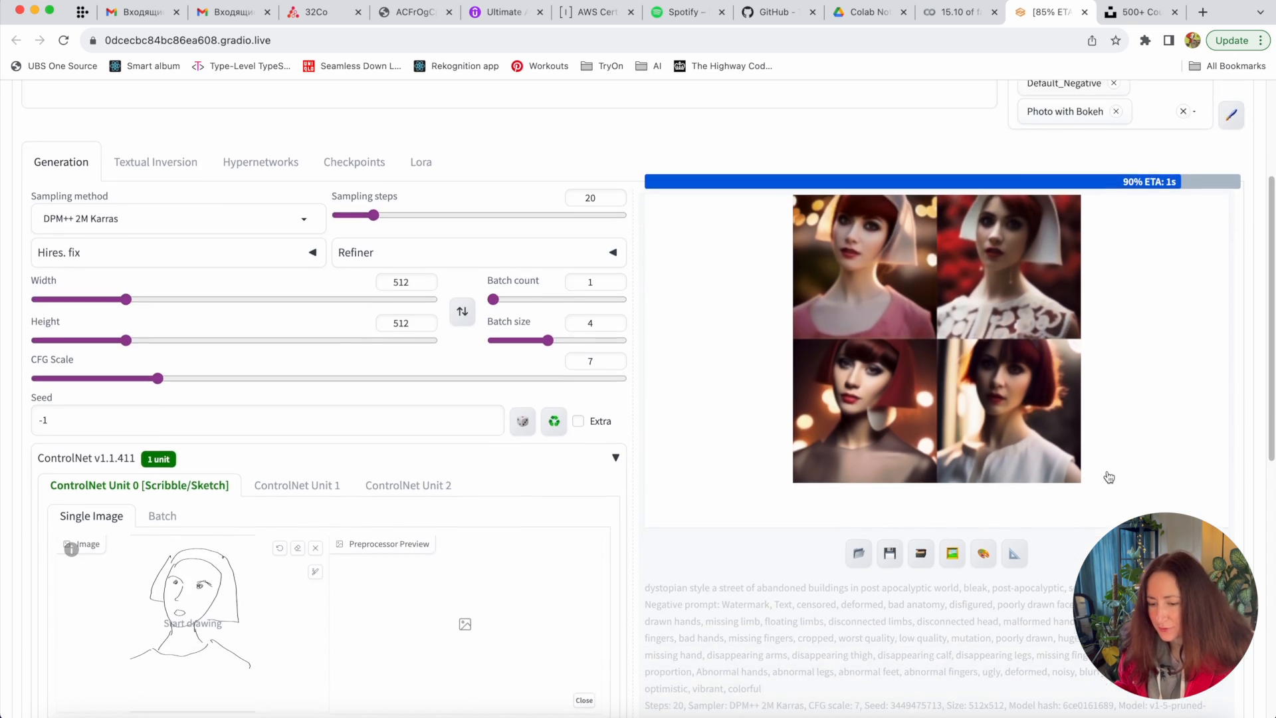
scroll(1108, 477, down, 2)
- Review each of the four red-haired bokeh portraits full-size, then close the viewer
click(990, 333)
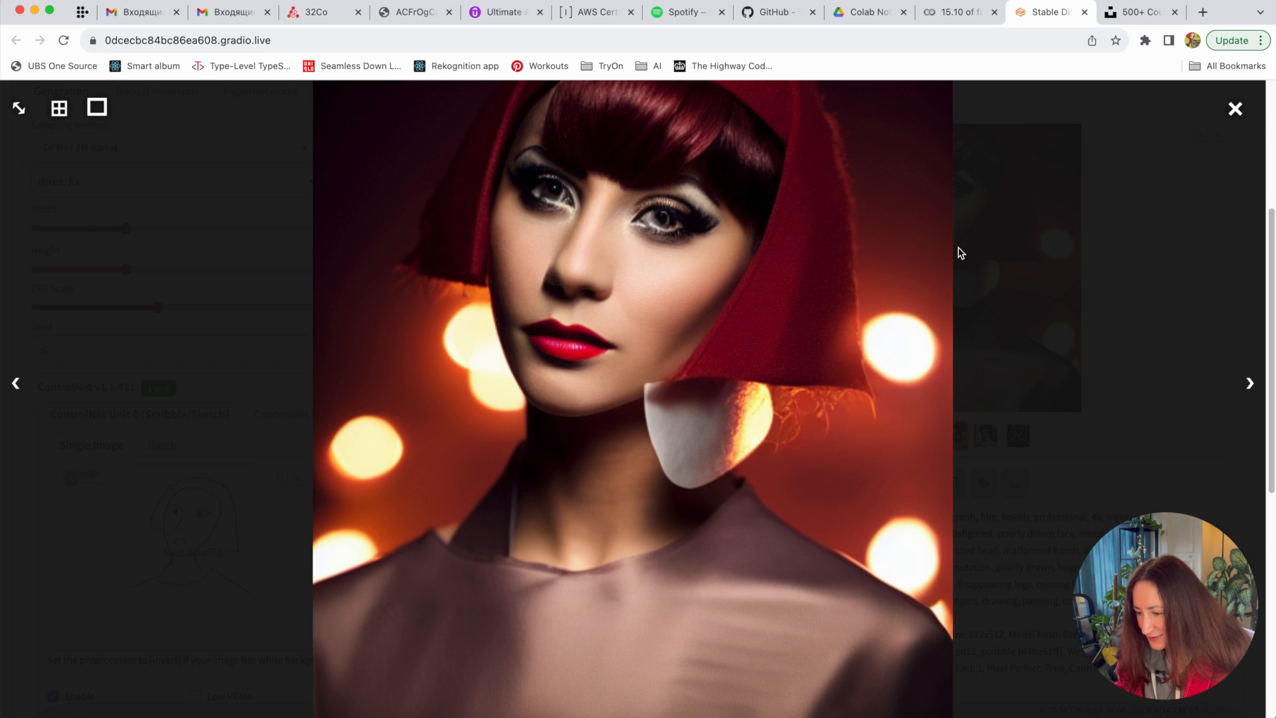
key(Right)
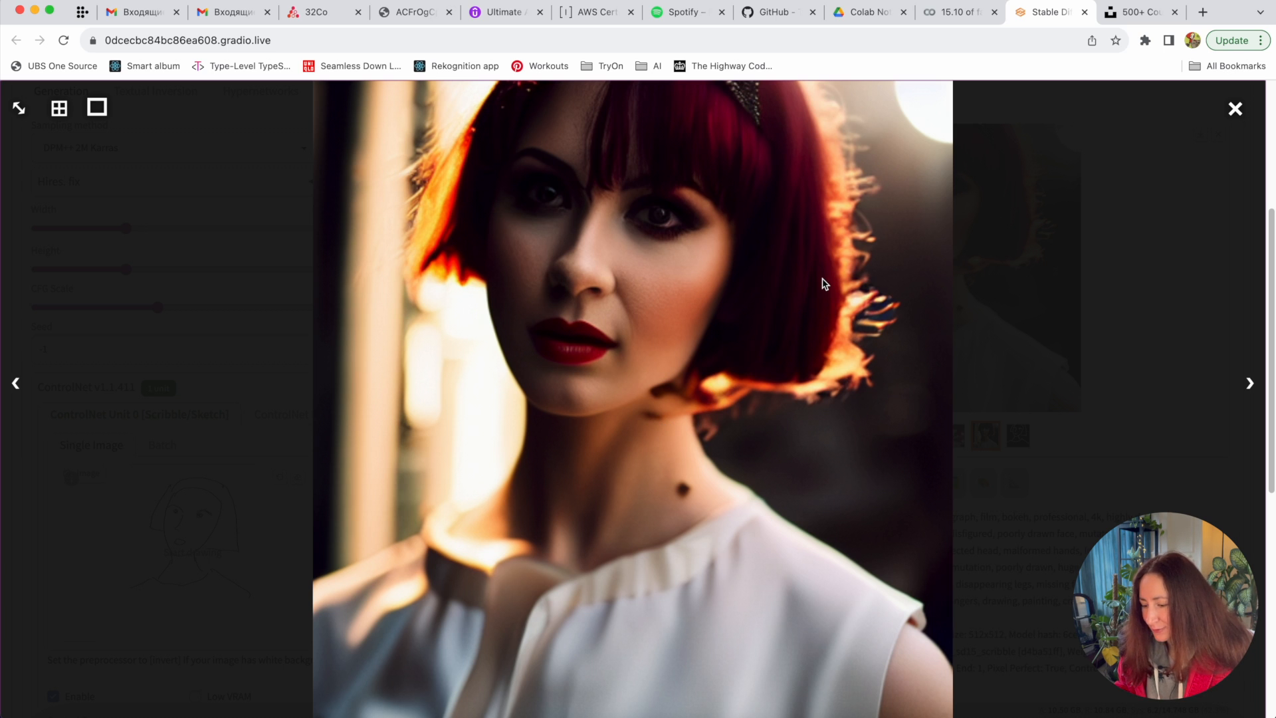
key(Right)
key(Right)
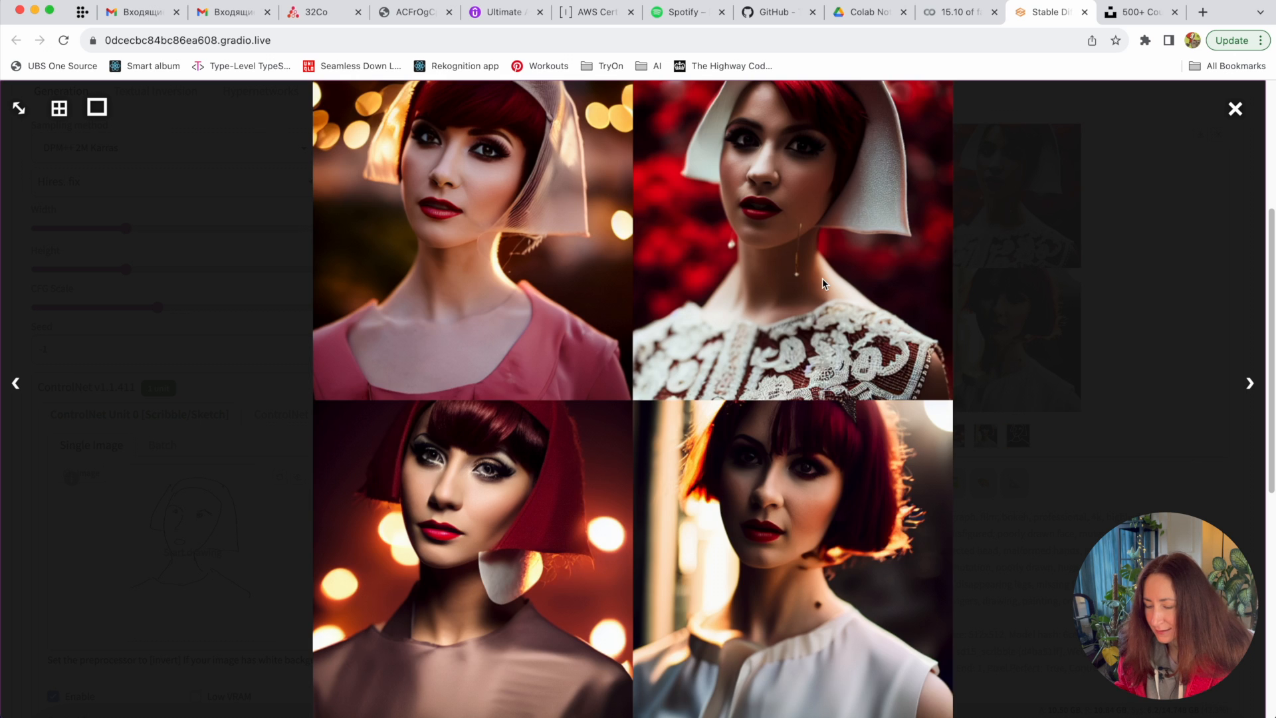
key(Right)
key(Right)
key(Right)
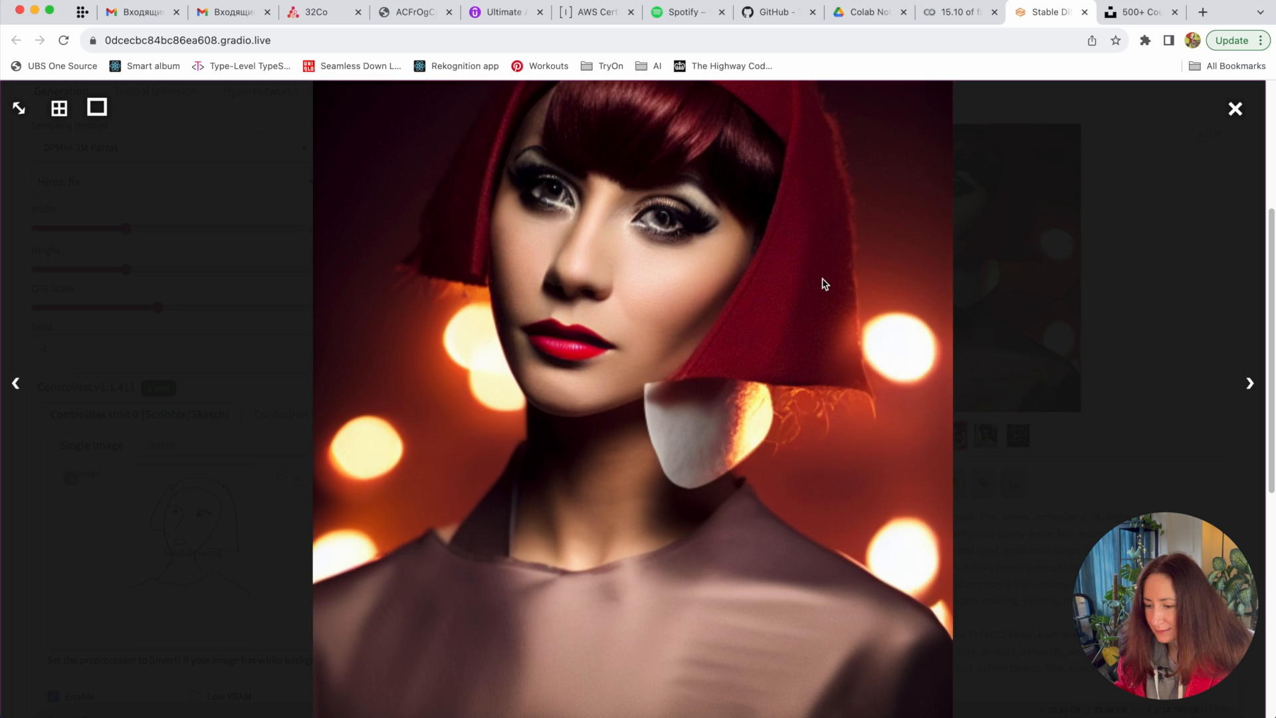
key(Right)
scroll(739, 392, up, 2)
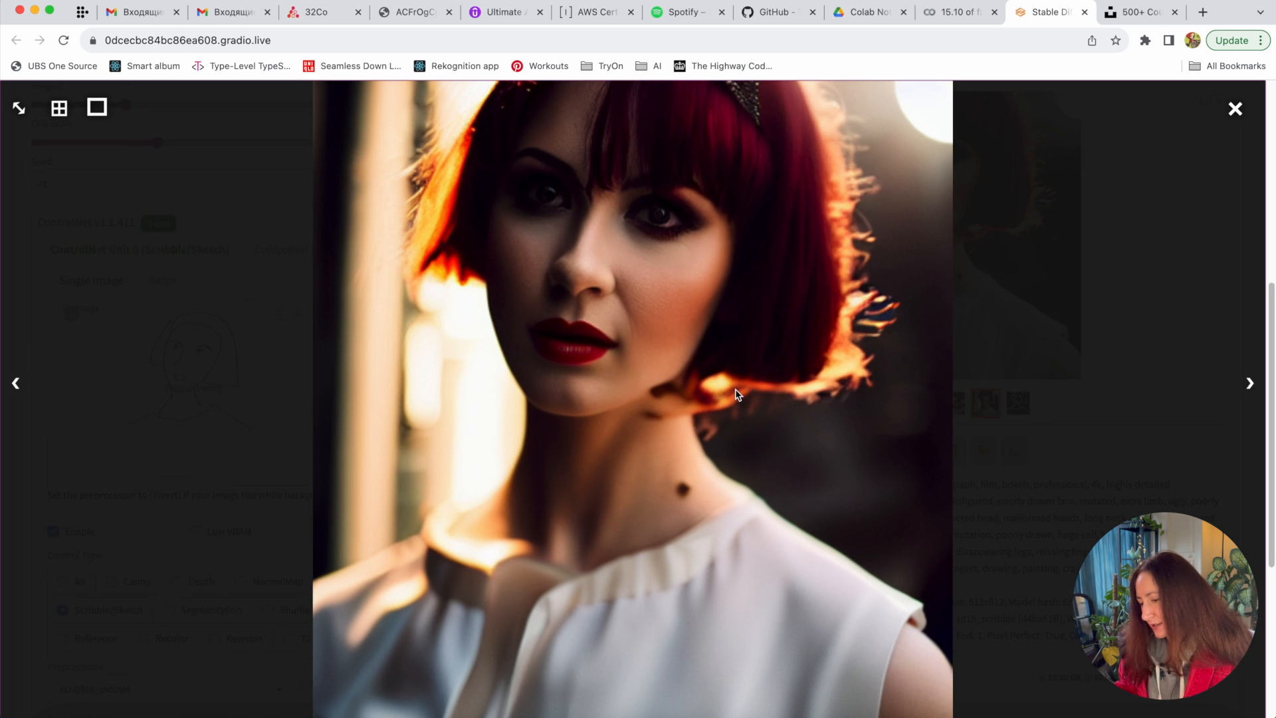
click(1082, 180)
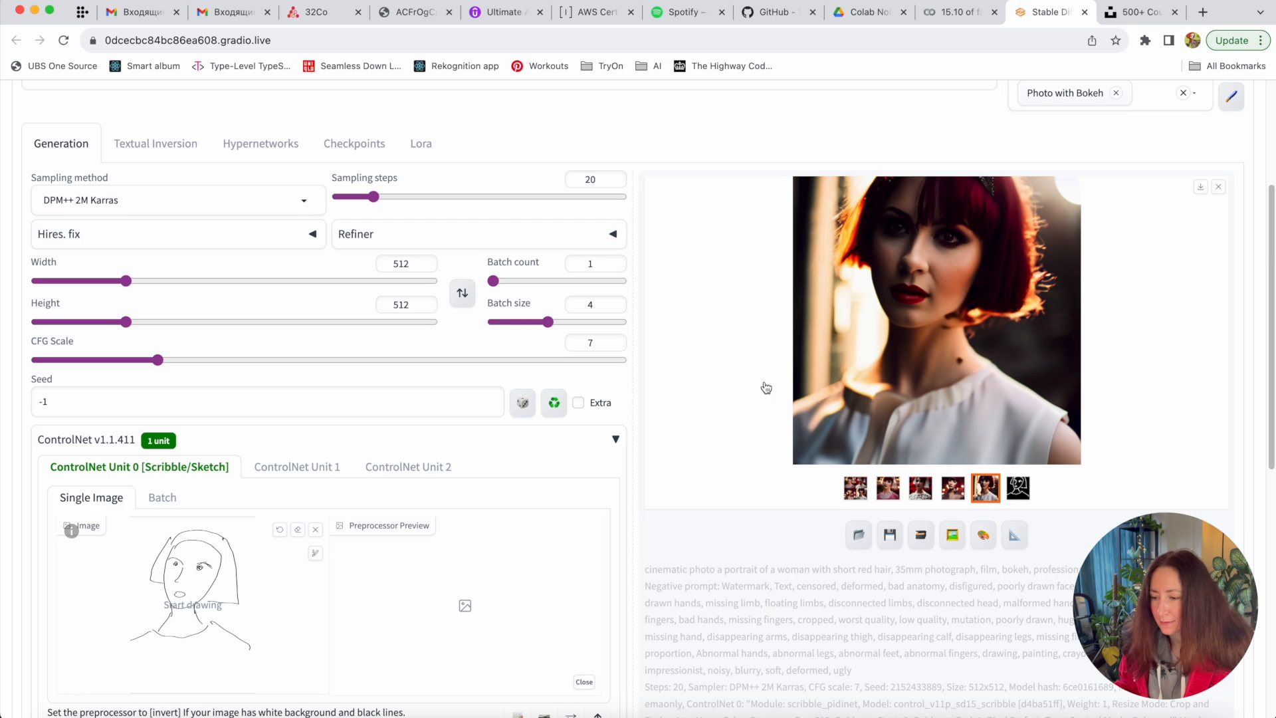
scroll(676, 475, down, 3)
scroll(658, 478, down, 1)
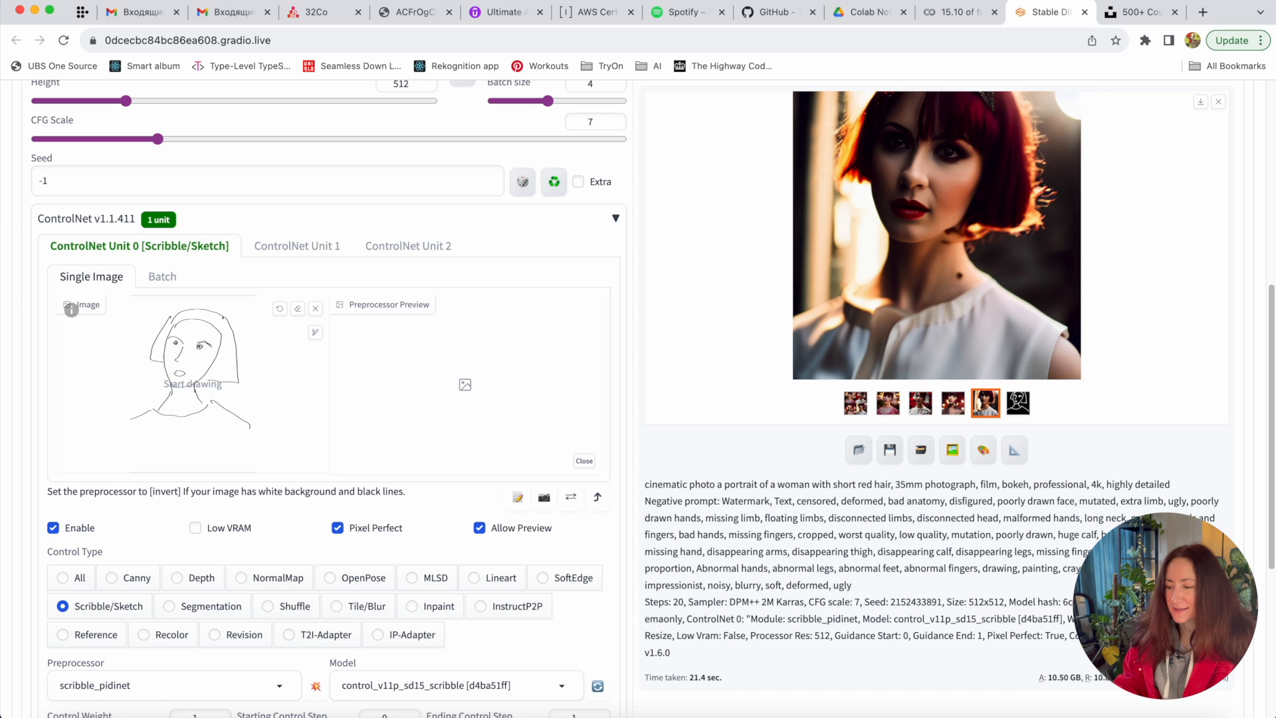
scroll(409, 436, down, 1)
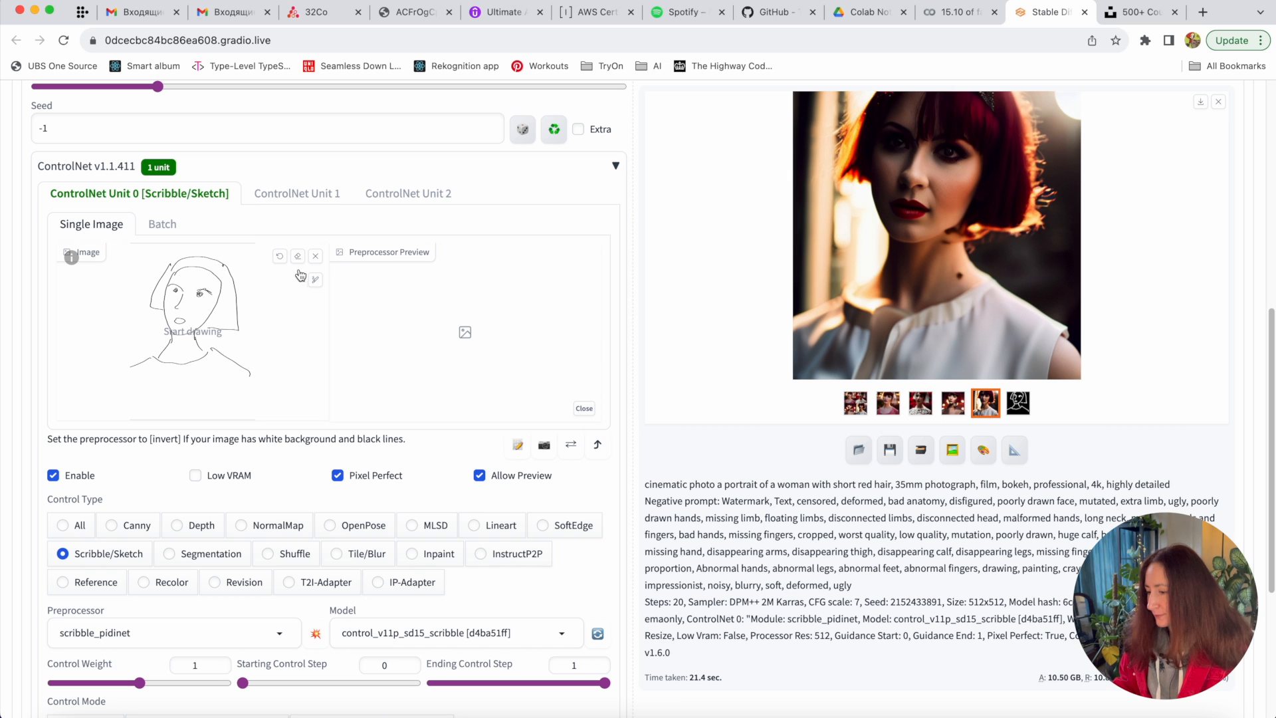
- Replace the face sketch in the ControlNet input with Untitled 1.png
click(316, 257)
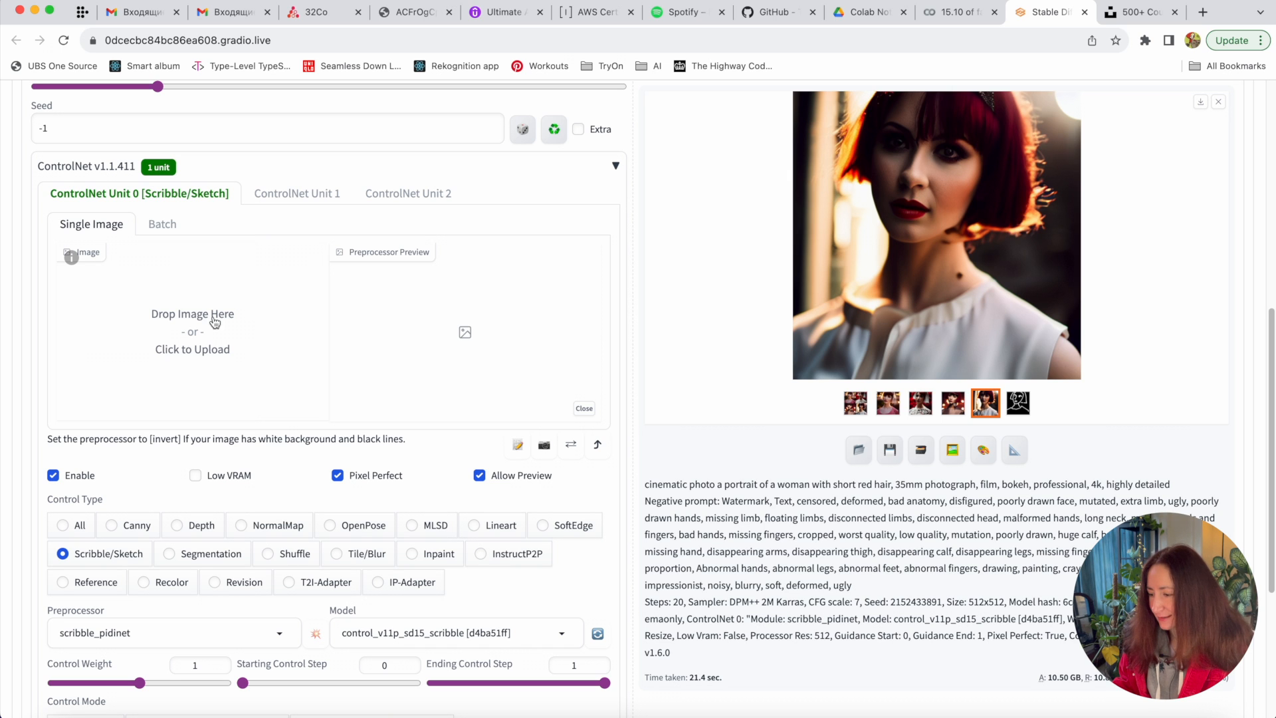
click(197, 338)
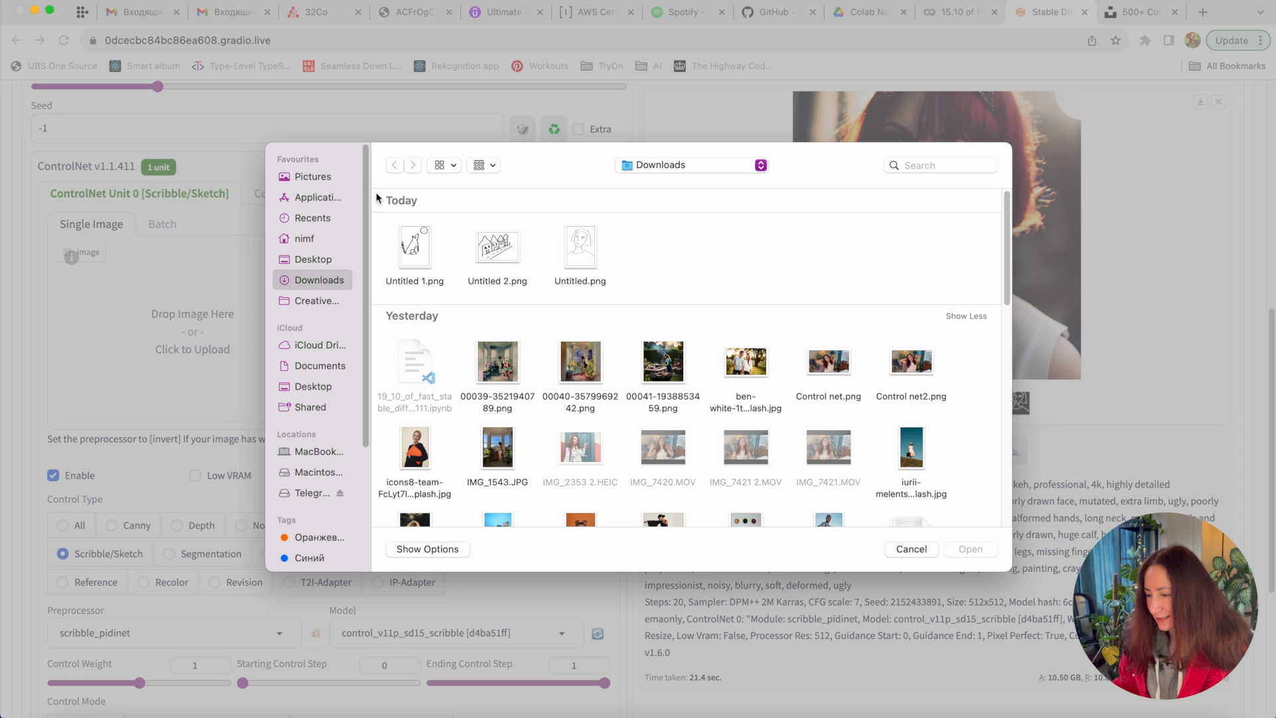
double_click(415, 251)
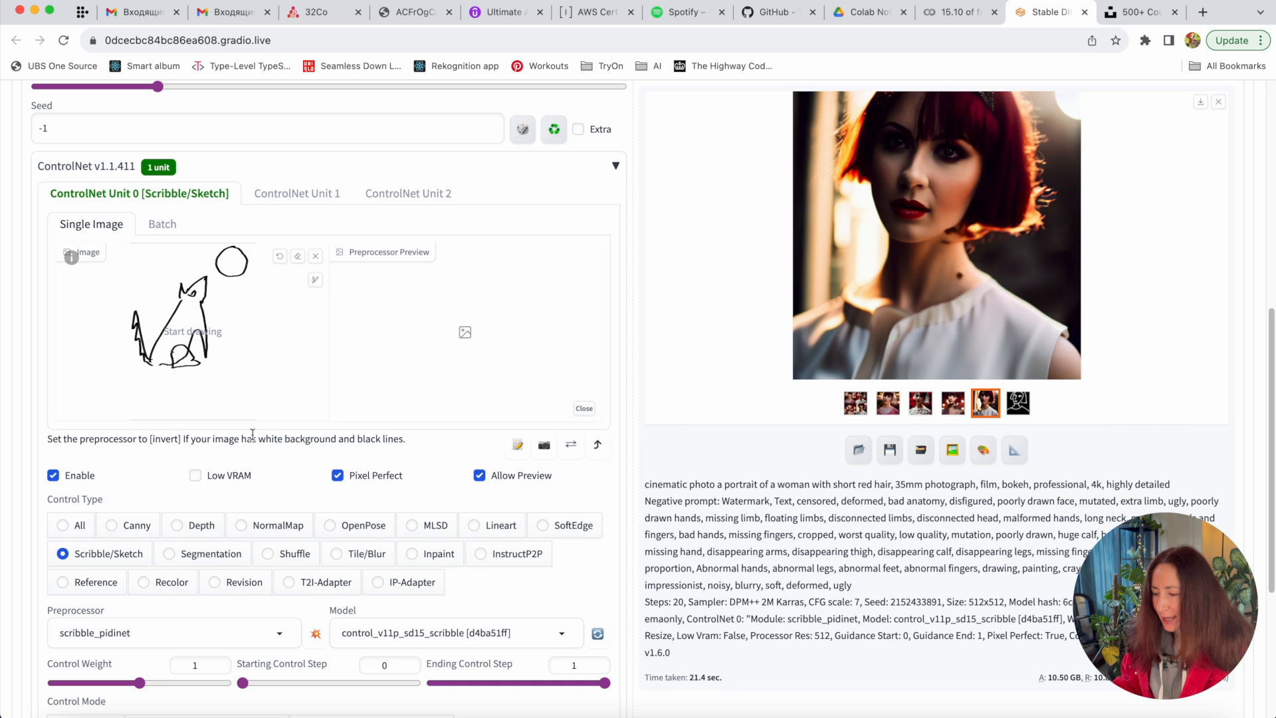
- Switch the preprocessor to scribble_xdog and run it to preview the white-on-black line map
scroll(338, 626, down, 3)
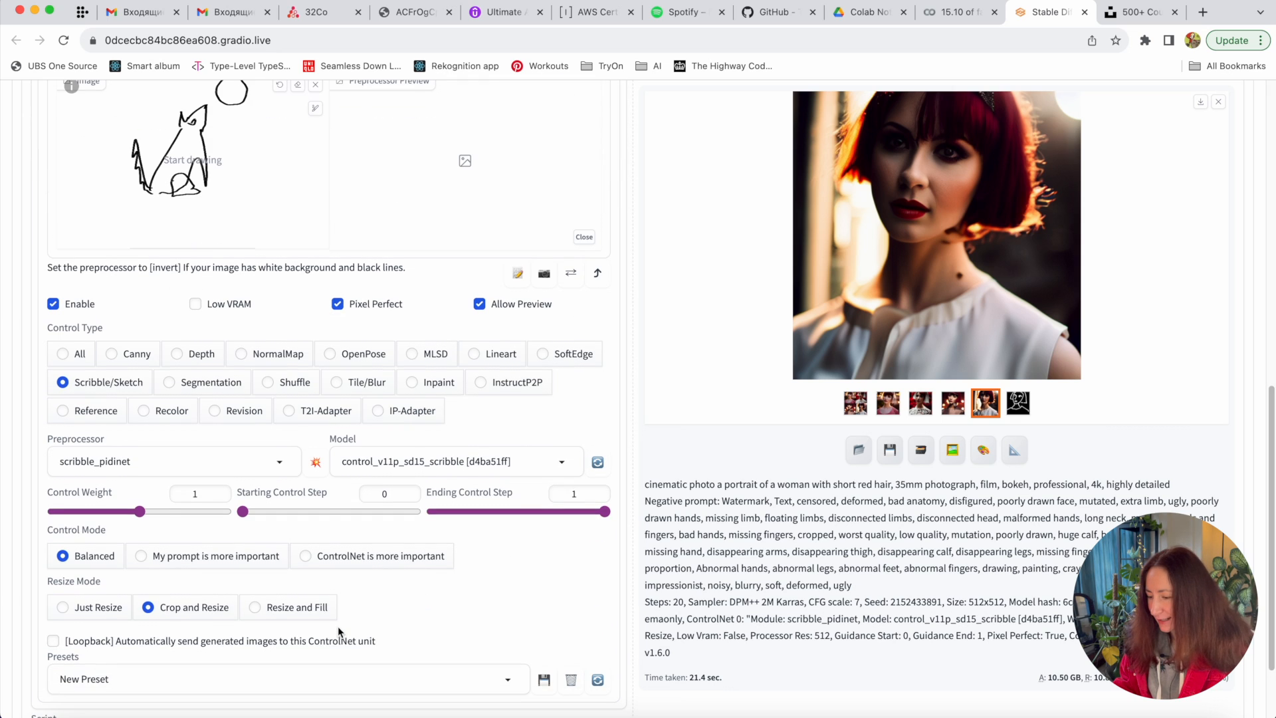
click(224, 465)
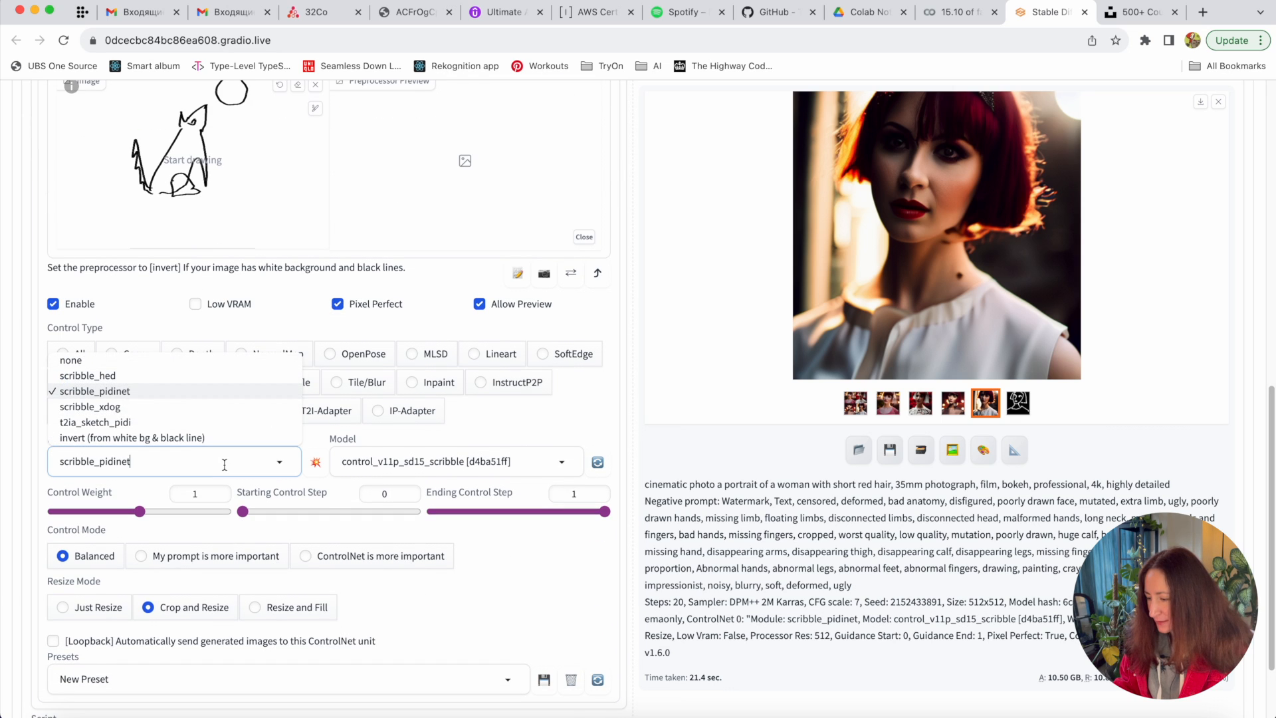
click(146, 408)
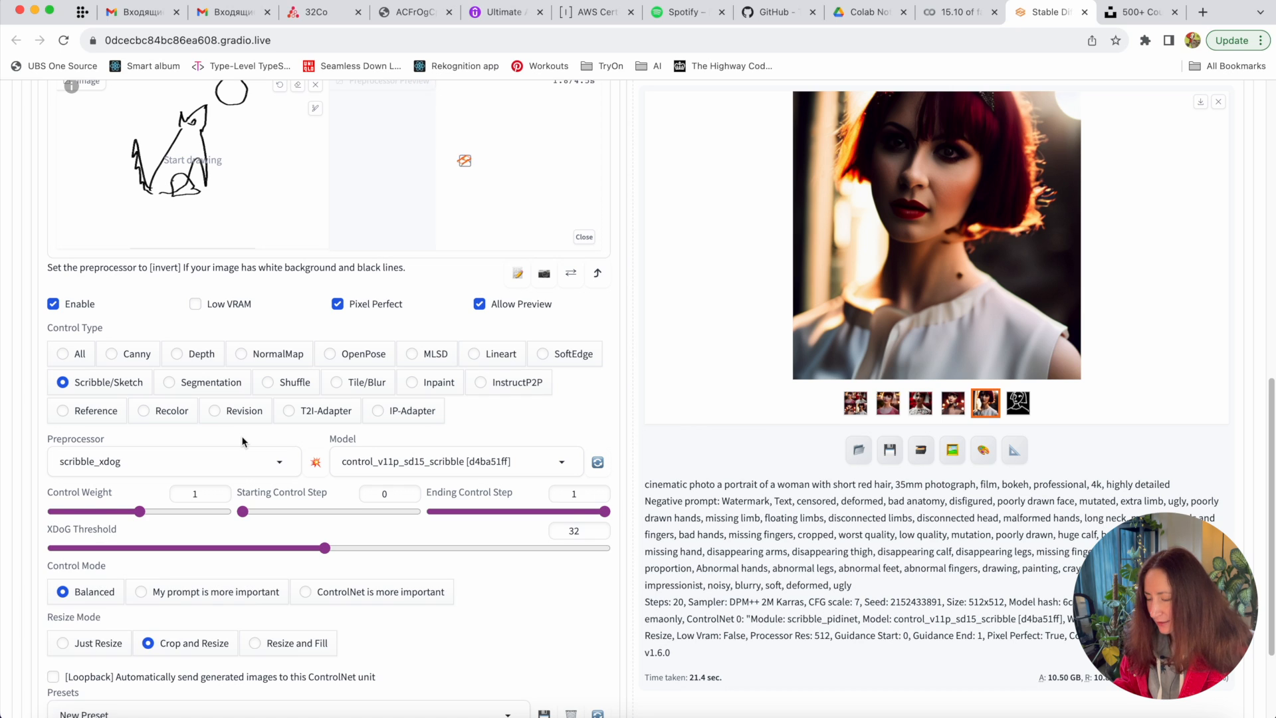
click(316, 461)
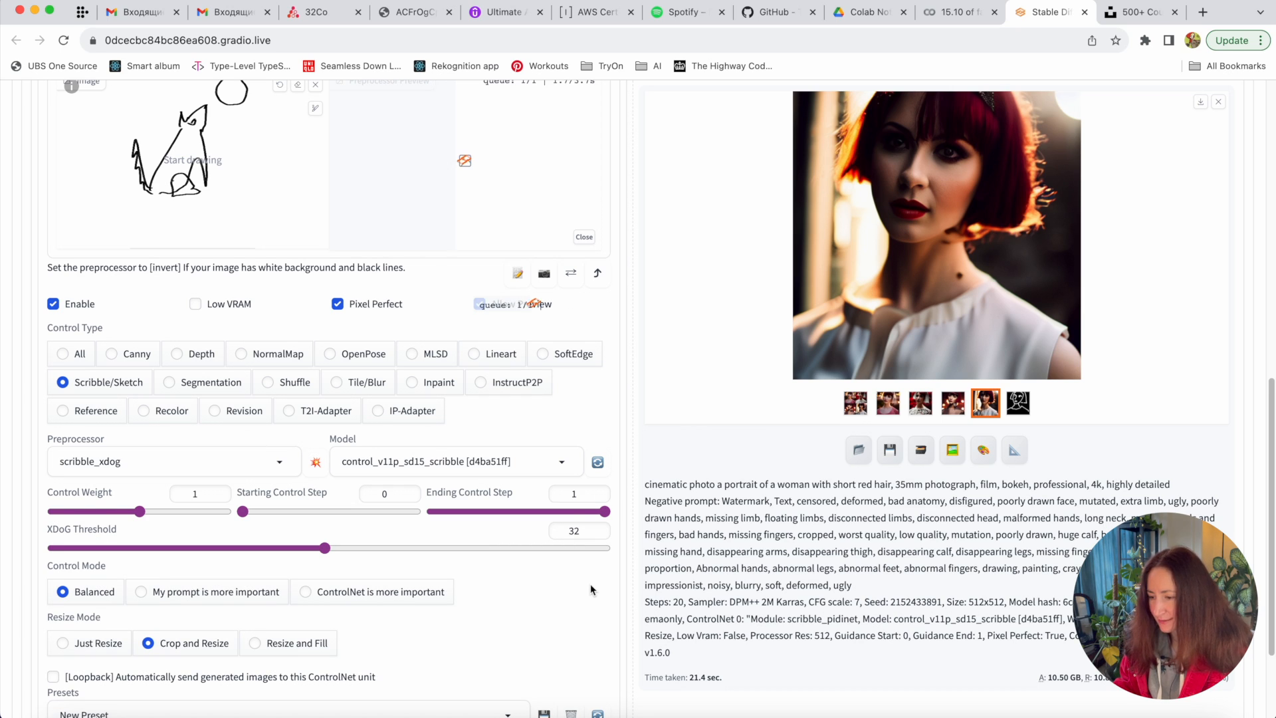
scroll(590, 585, up, 2)
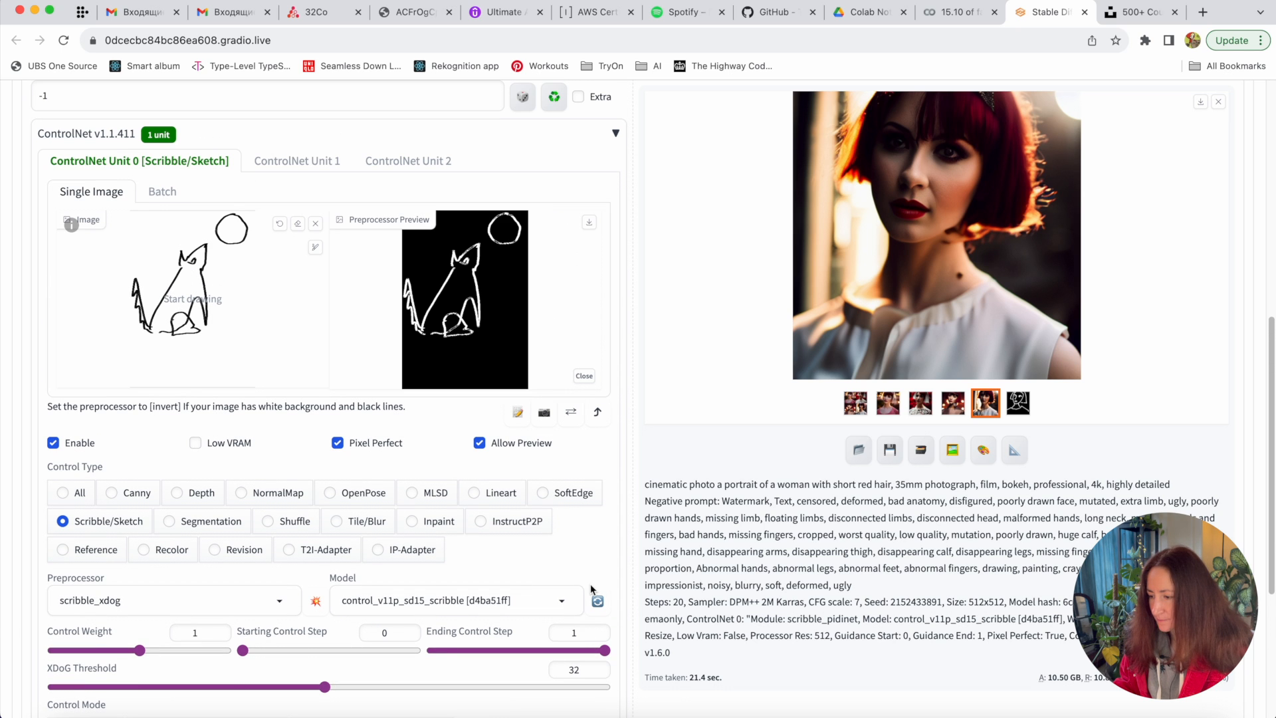
scroll(590, 583, up, 8)
- Rewrite the positive prompt to 'wolf hauls at the big red moon,'
click(310, 197)
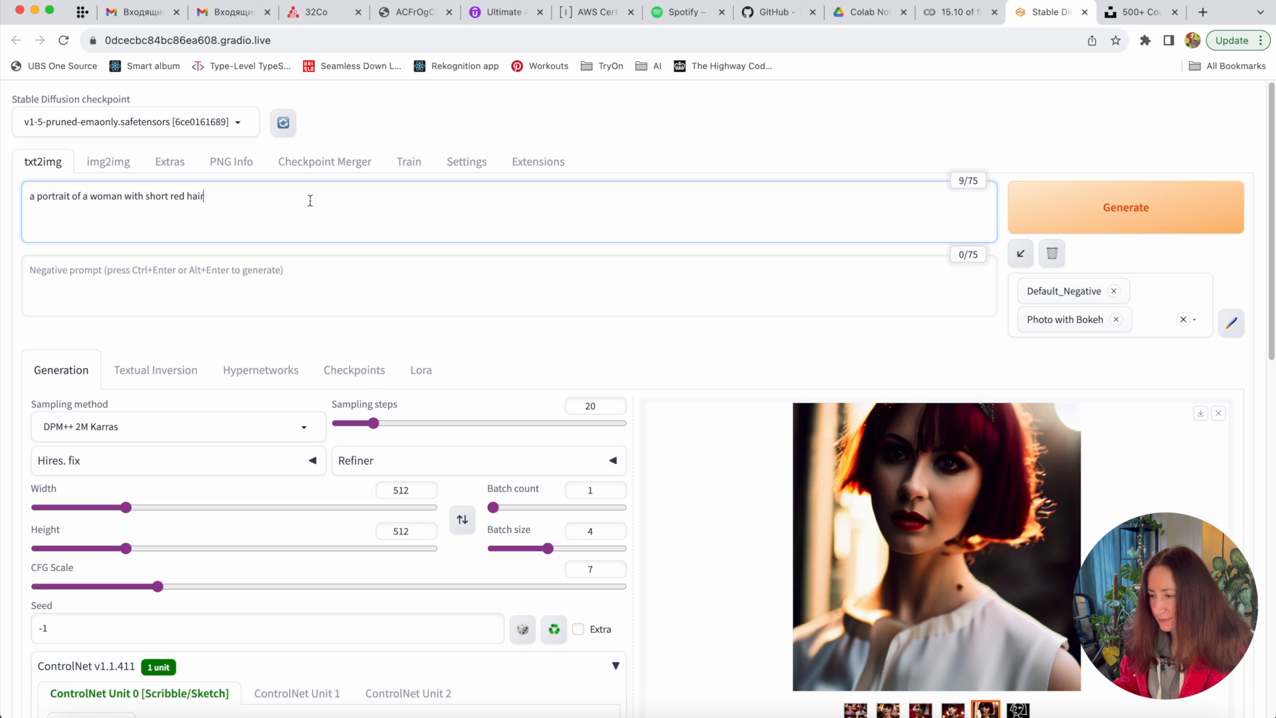
key(ctrl+a)
text(wolf hauls a)
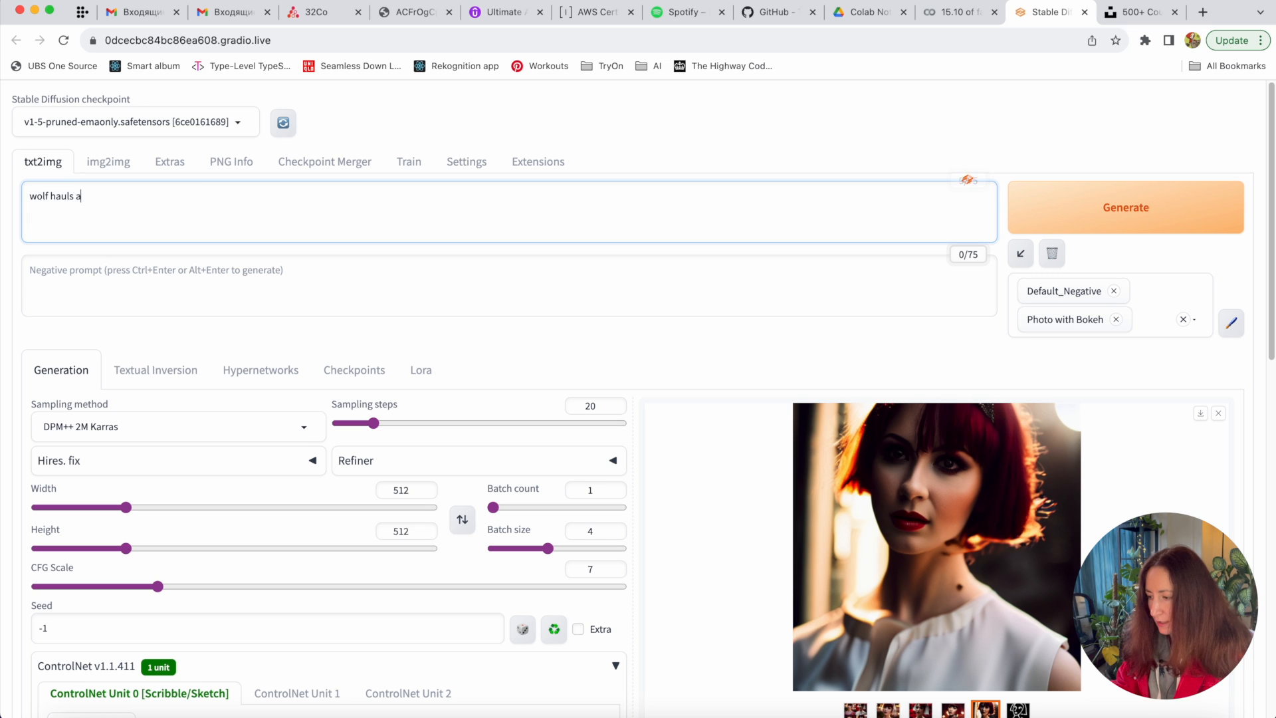
text(t the moon,)
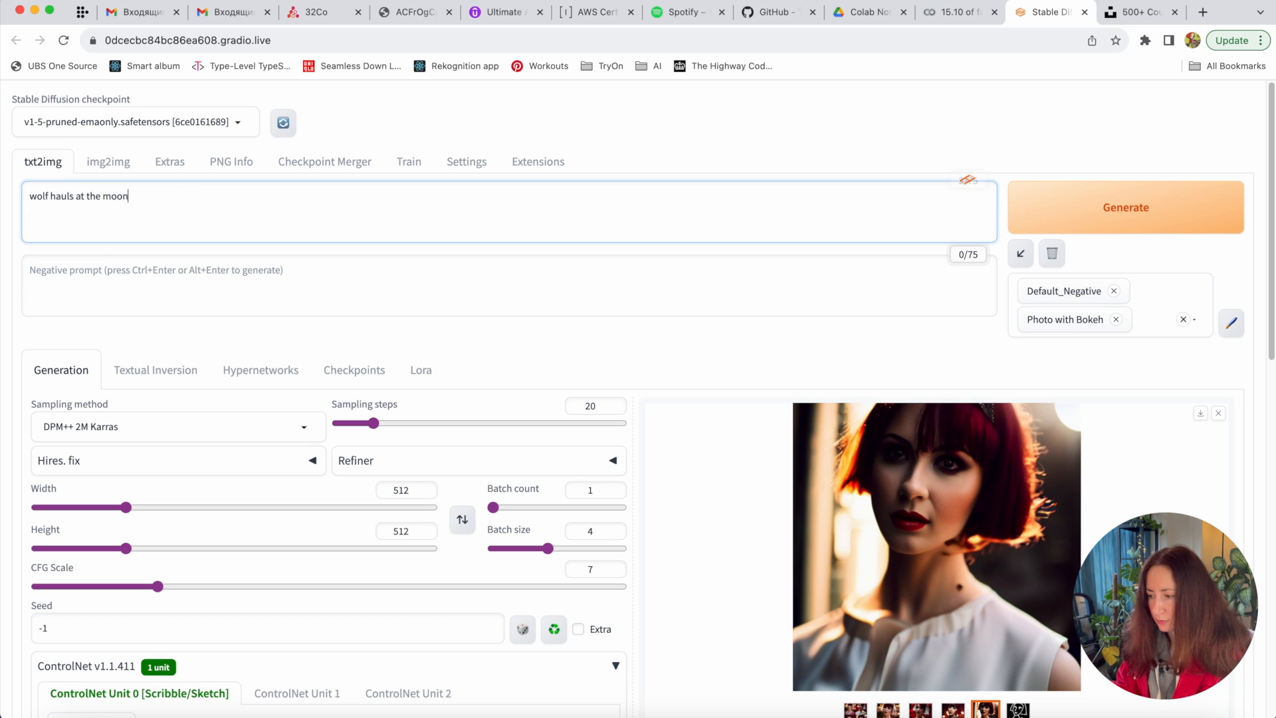
click(104, 195)
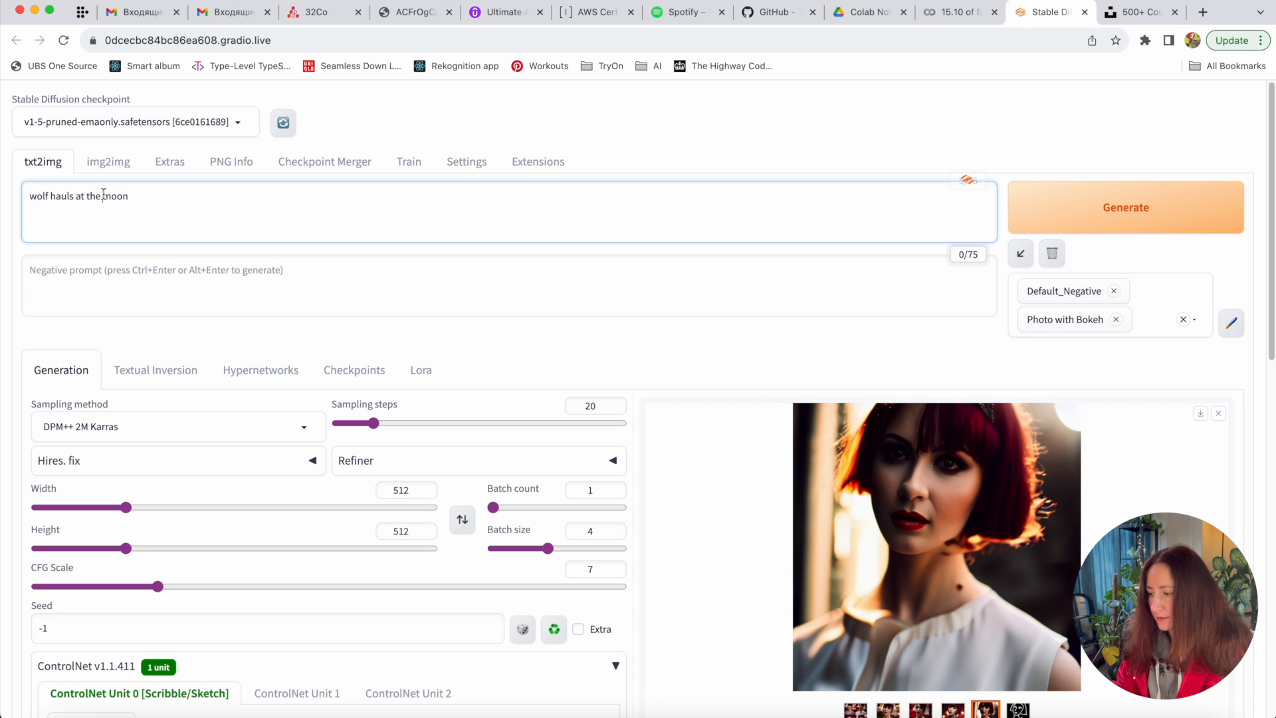
text(big red)
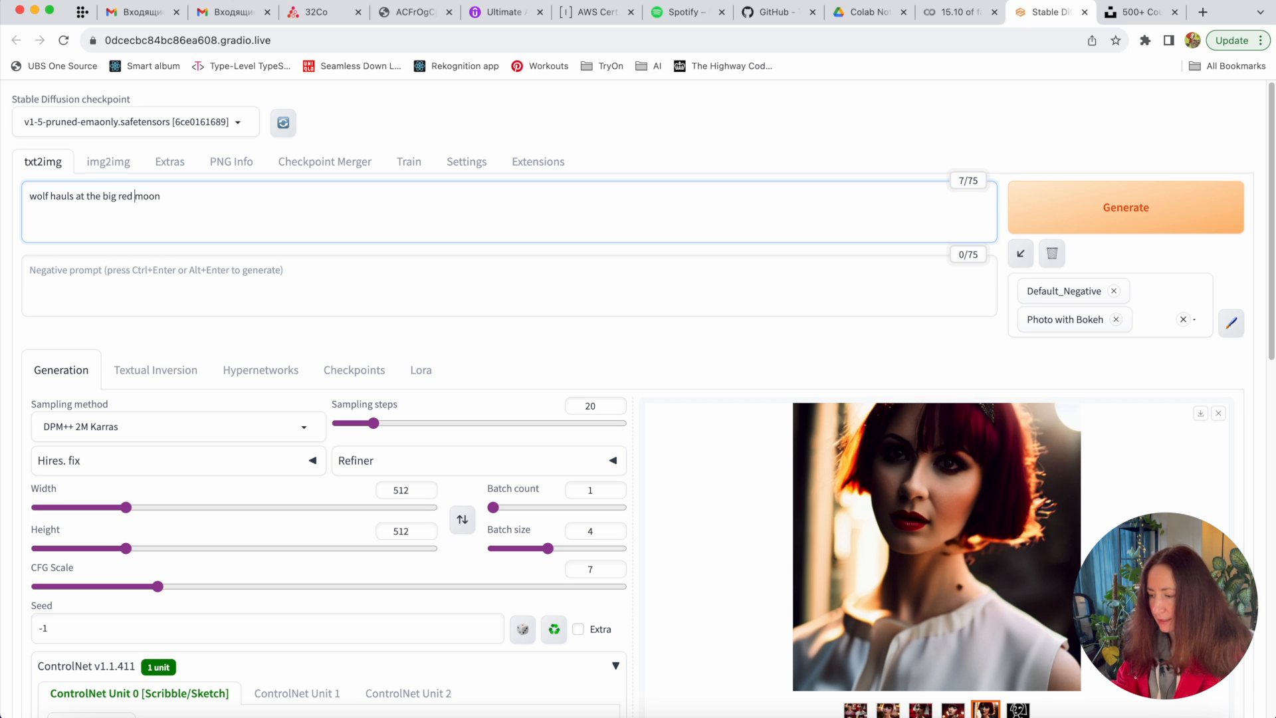
double_click(60, 200)
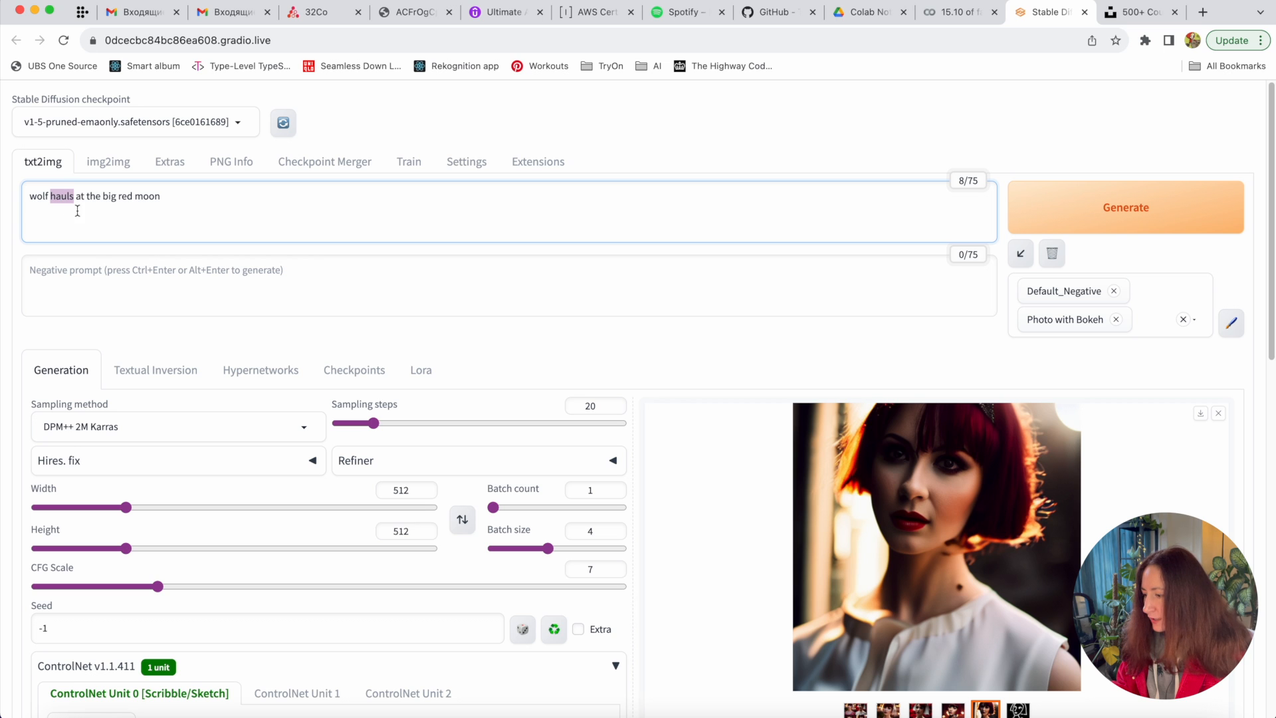
- Swap the Photo with Bokeh style for the Fantasy art style
click(1116, 319)
click(1155, 297)
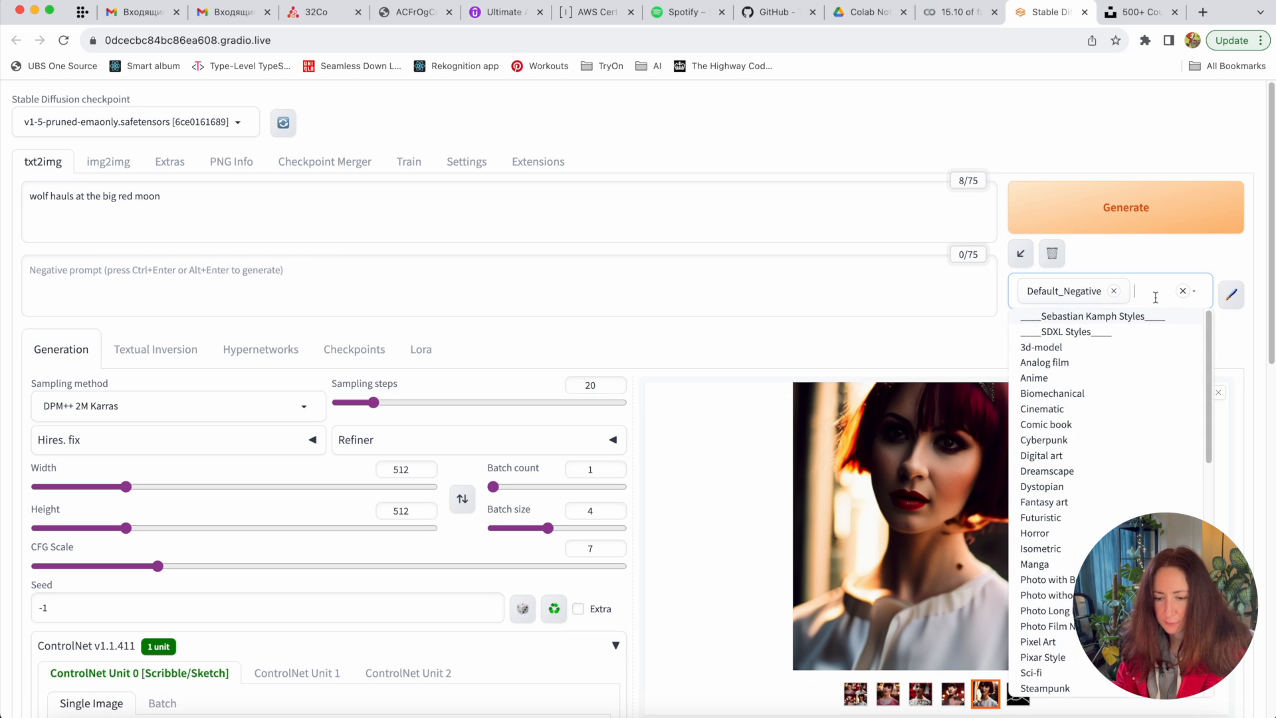
click(1071, 456)
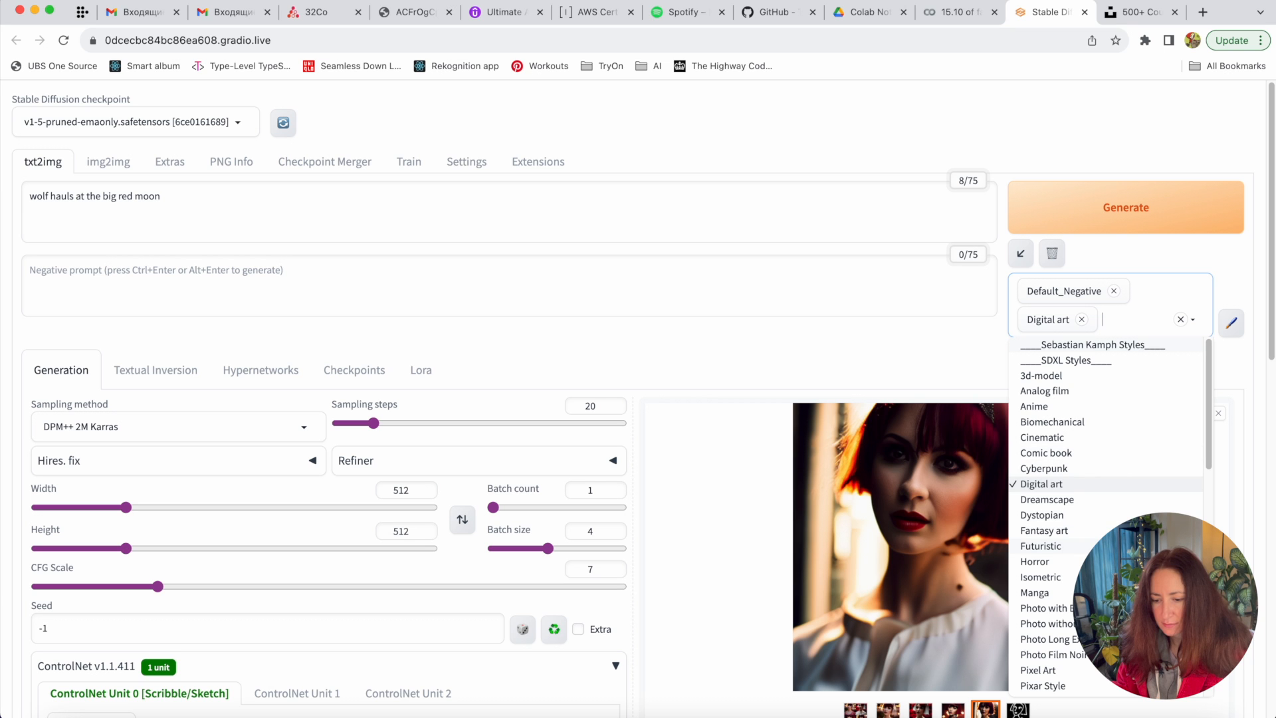
click(1088, 529)
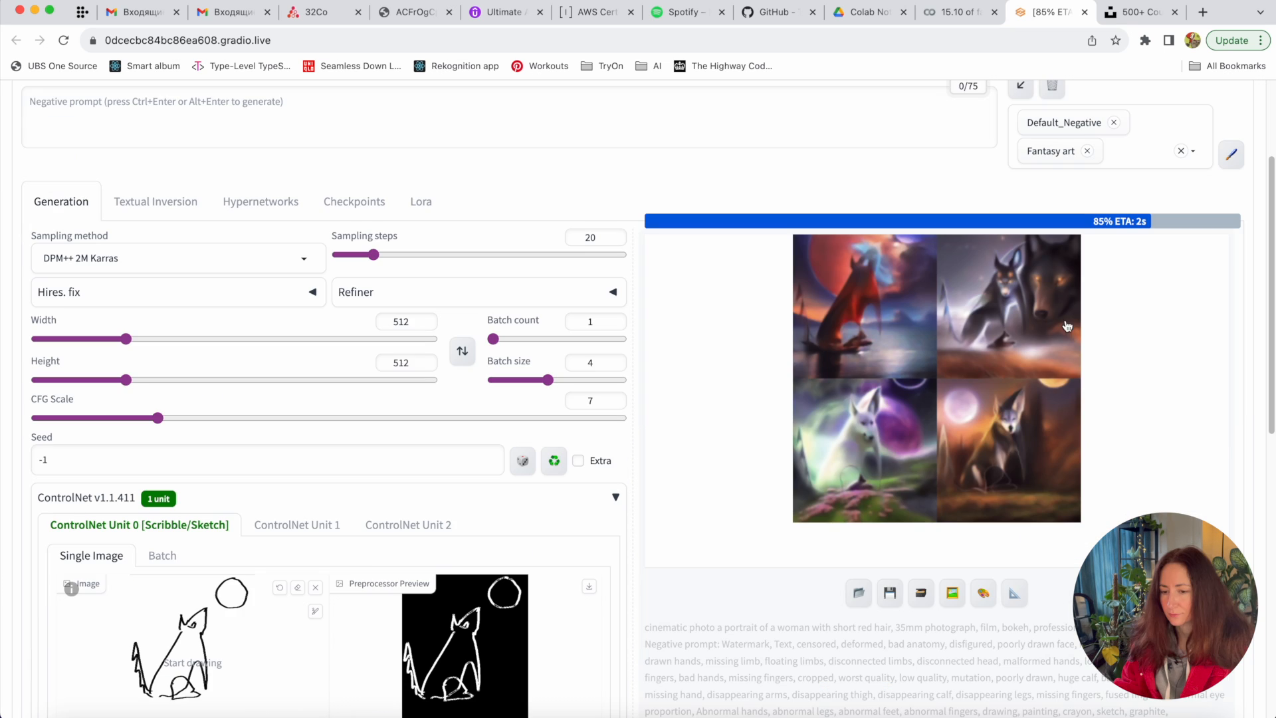
- Page through the four fantasy-art wolf and moon results full screen, then close the viewer
scroll(1012, 449, down, 2)
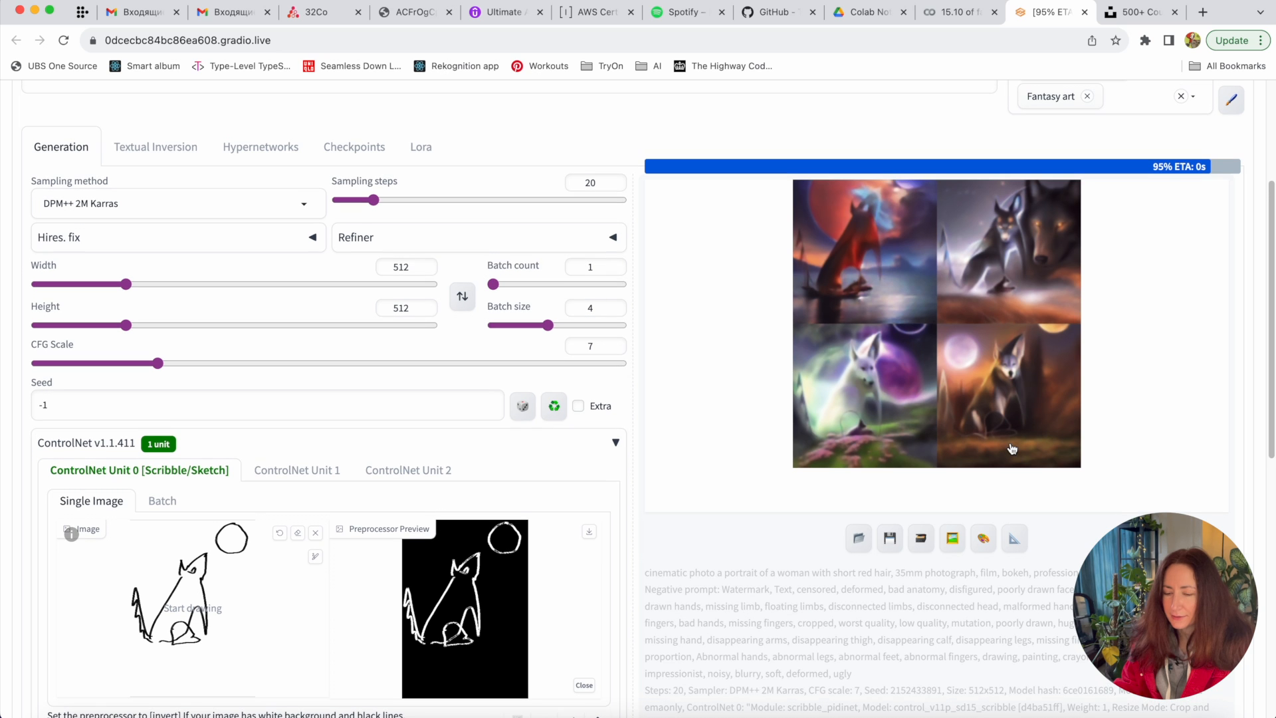
scroll(1012, 448, up, 1)
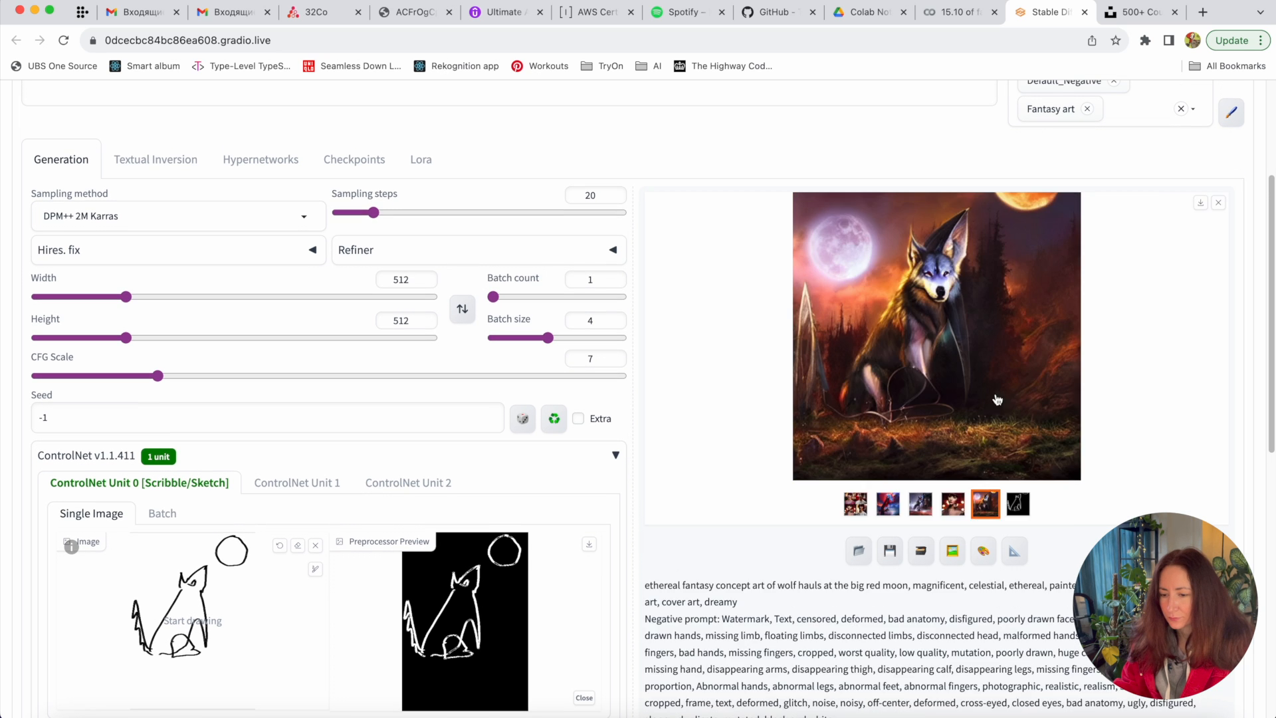
click(997, 399)
key(Right)
key(Right)
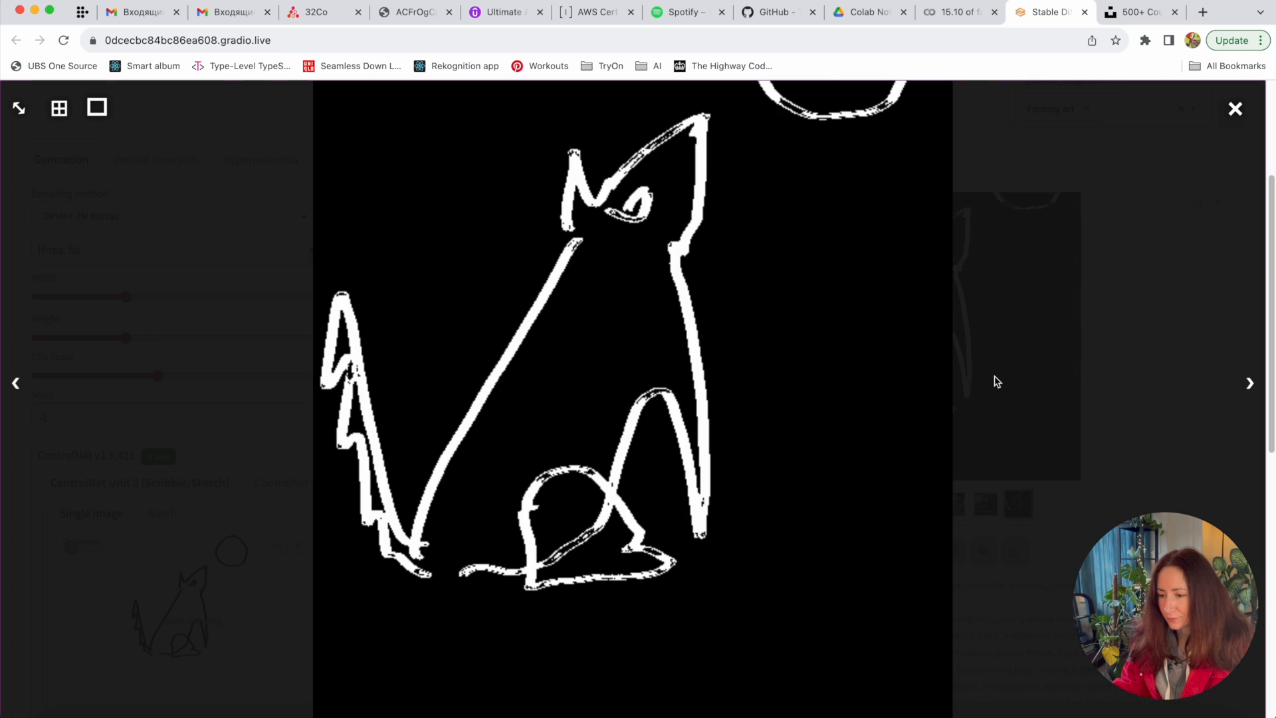
key(Right)
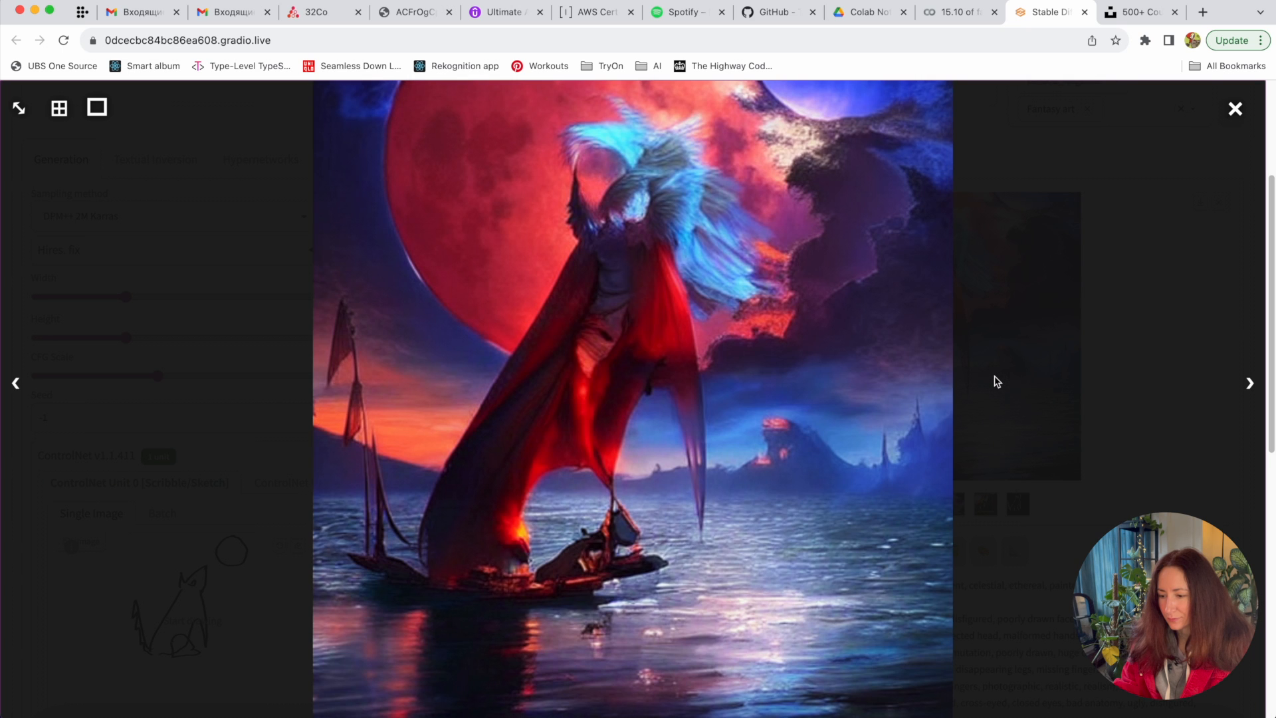
key(Right)
key(Right)
key(Right)
key(Right)
key(Right)
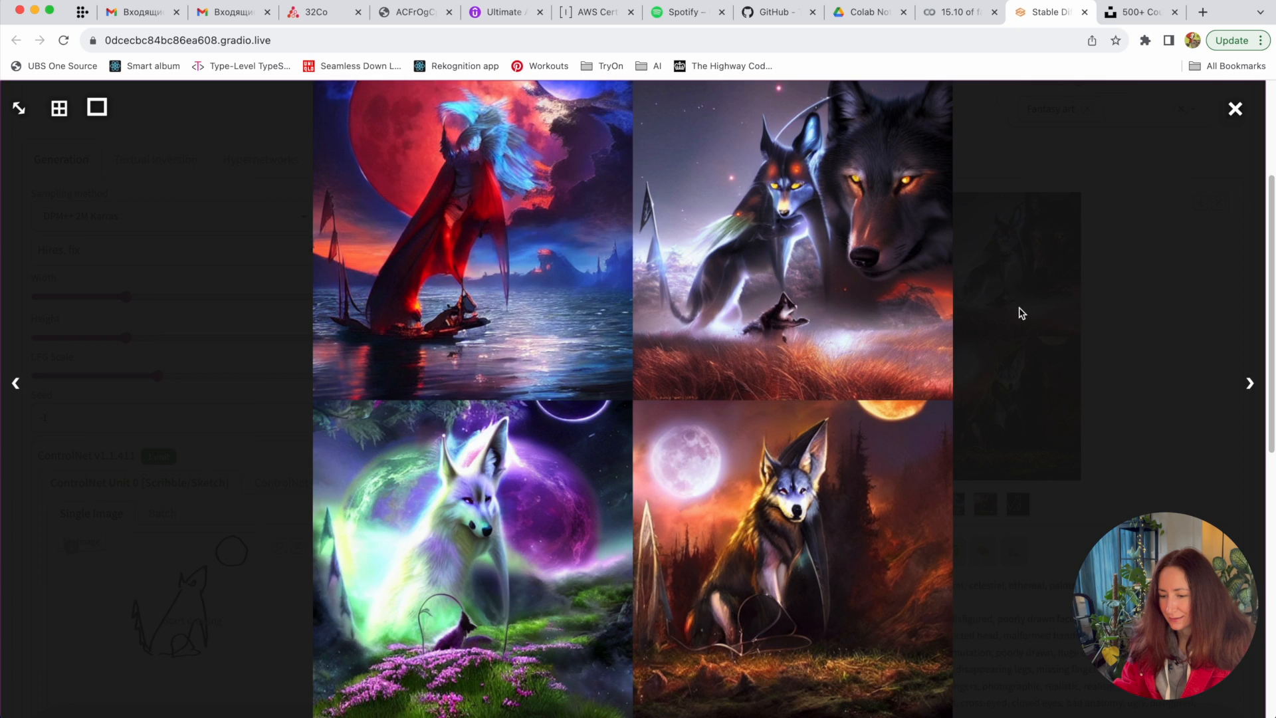
click(1017, 310)
scroll(515, 512, down, 2)
scroll(636, 346, down, 7)
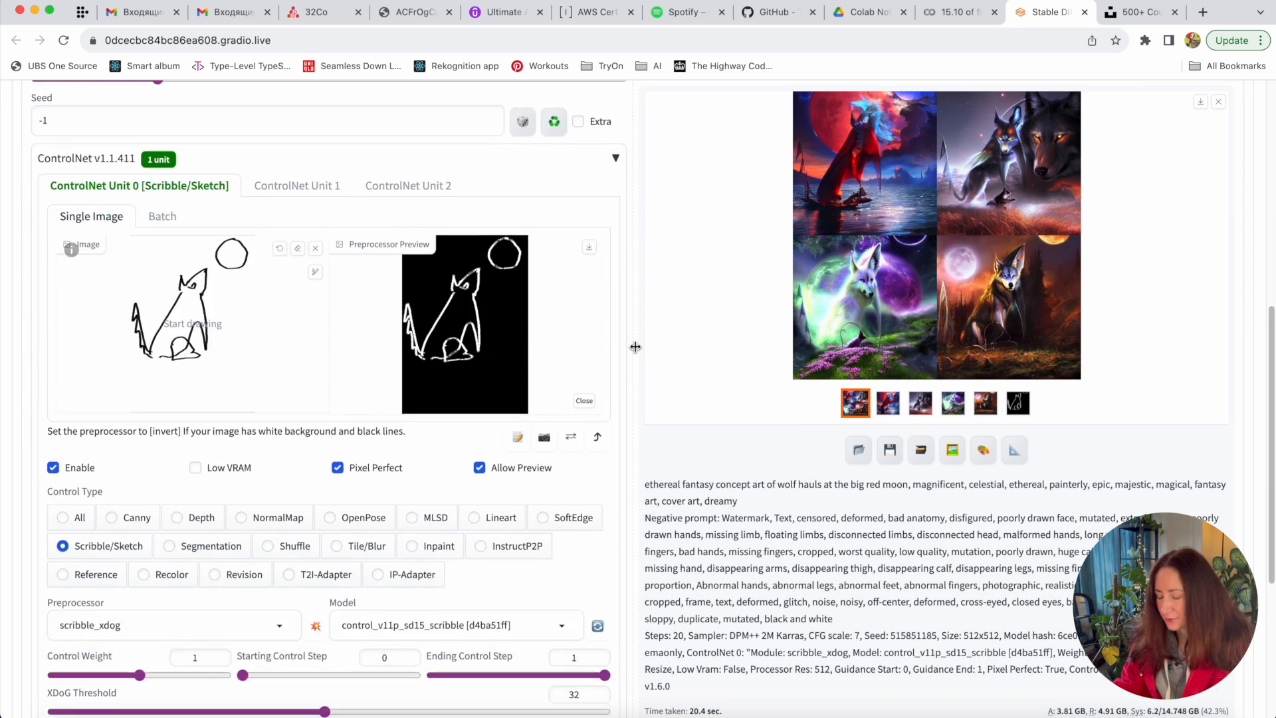
- Set the preprocessor to scribble_hed and generate a new batch
click(154, 318)
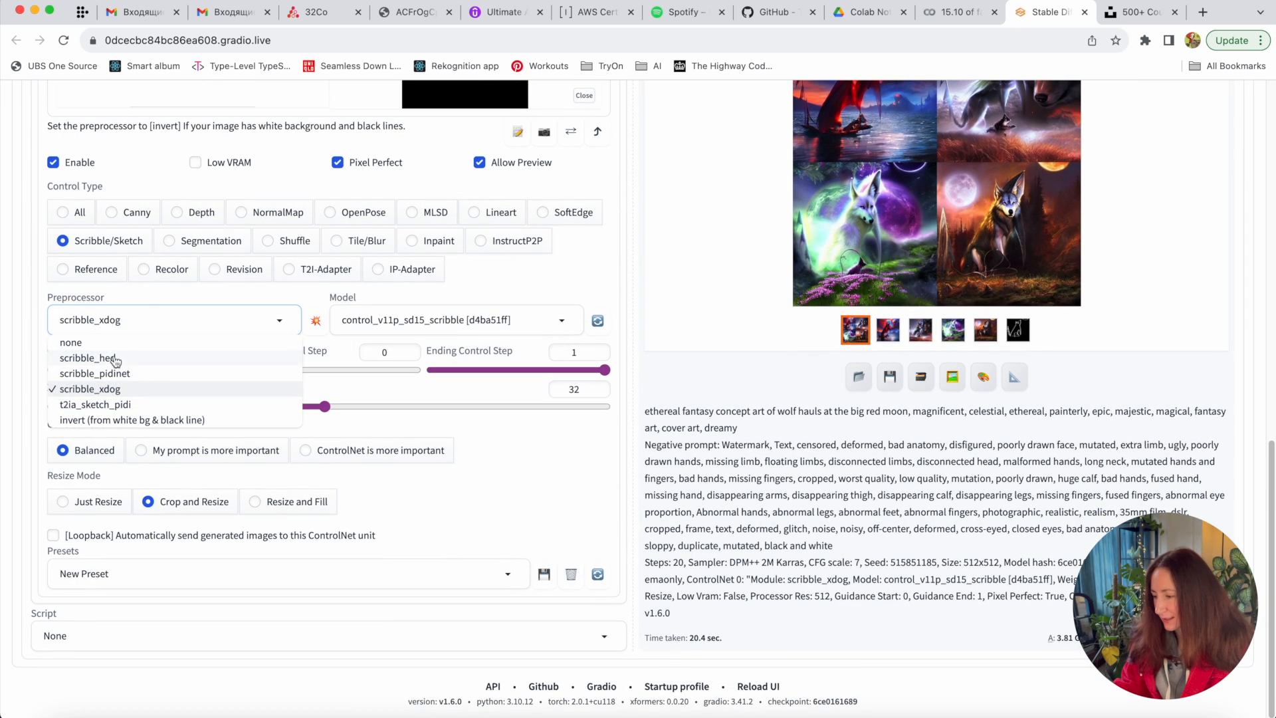
click(143, 361)
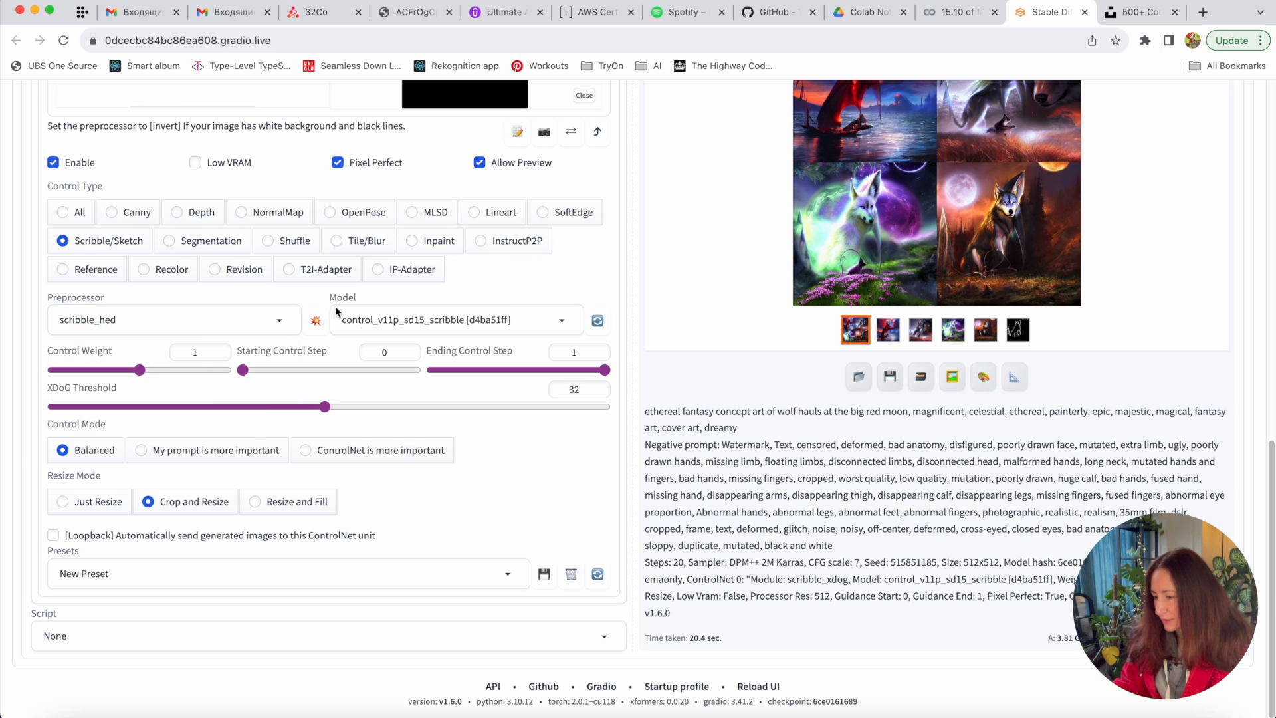
click(437, 317)
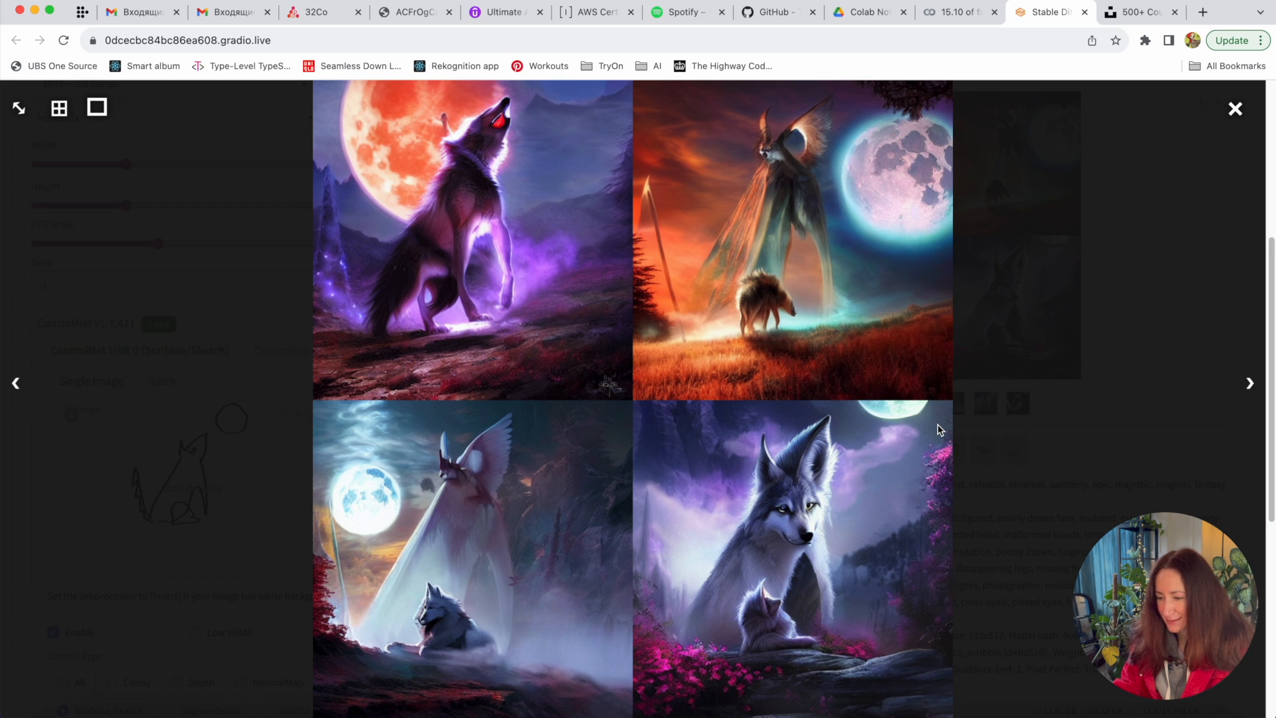
- Inspect the second result, a purple wolf howling at a red moon, full screen
click(462, 158)
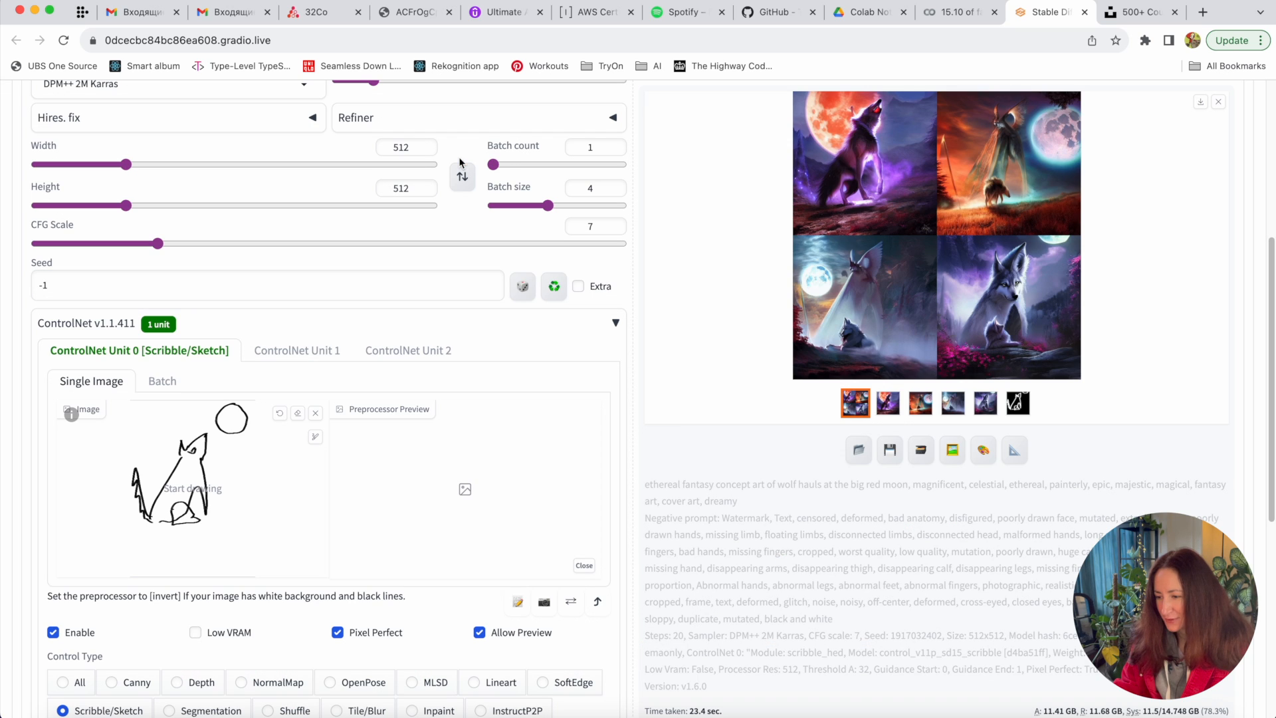
click(886, 401)
click(940, 178)
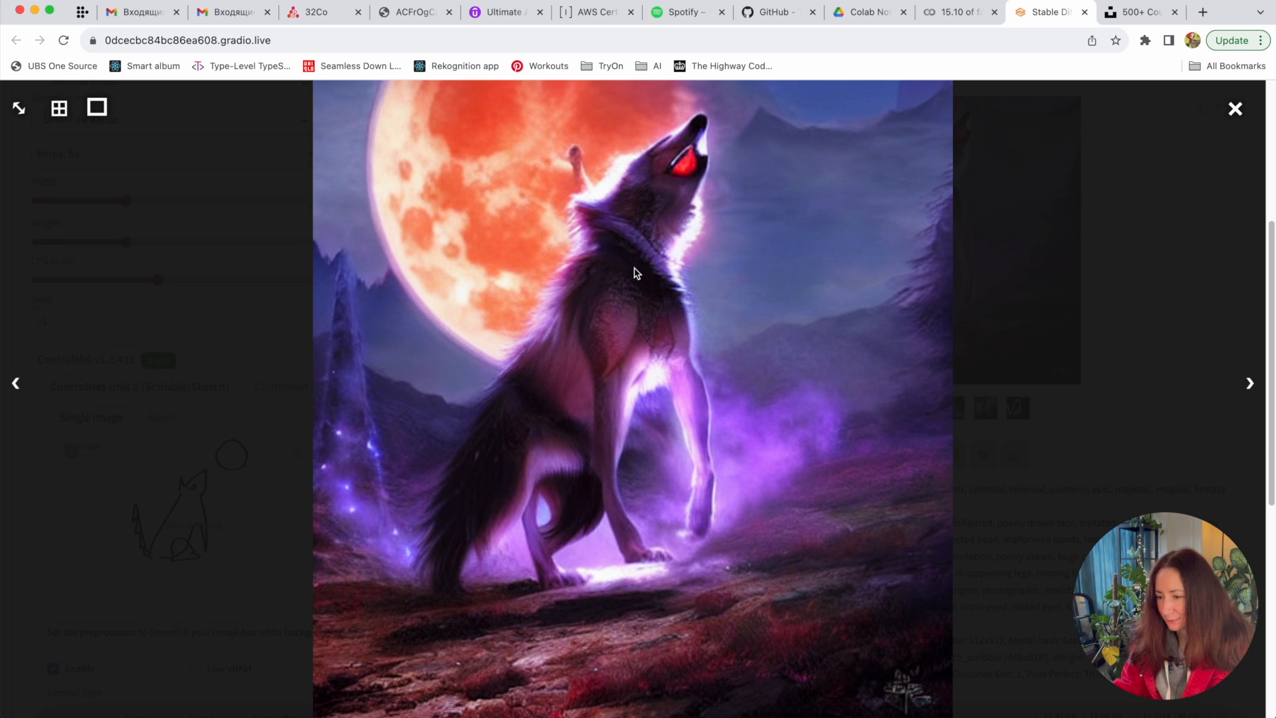
scroll(635, 273, down, 3)
scroll(634, 273, down, 1)
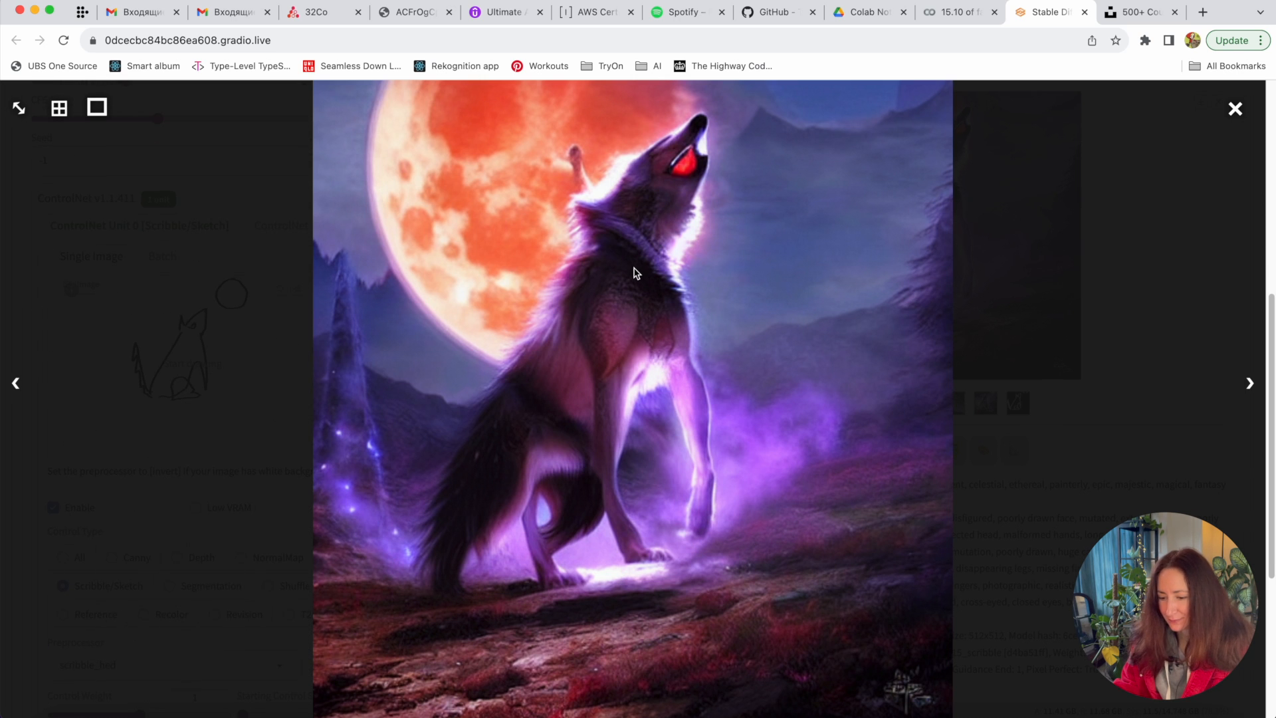
click(1187, 244)
scroll(858, 518, down, 5)
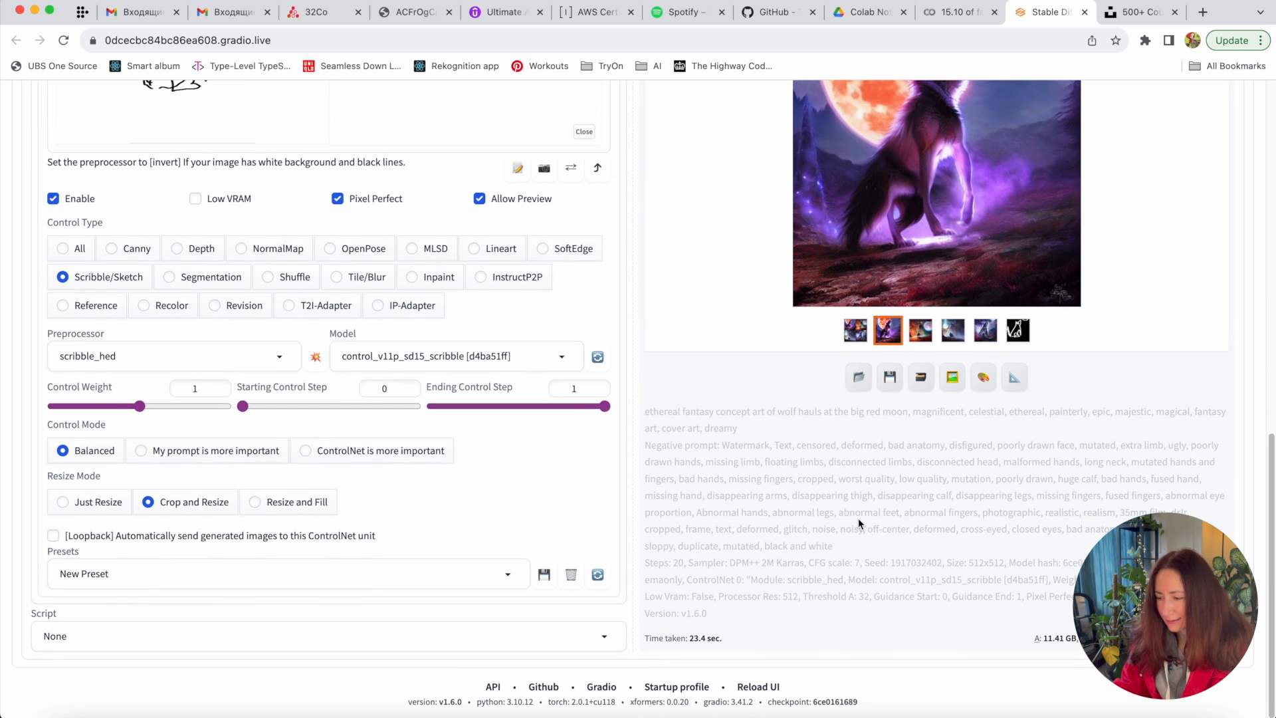
- Set the preprocessor to scribble_pidinet and generate a fresh batch
click(201, 349)
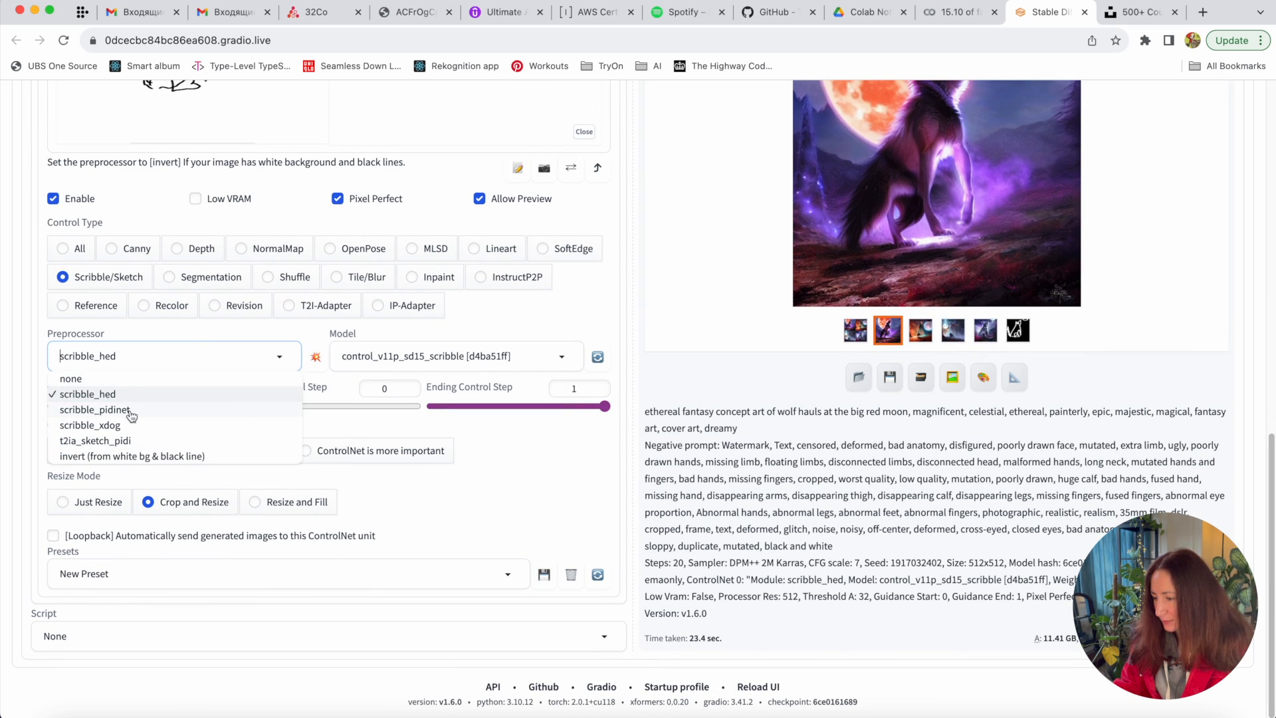
click(130, 409)
scroll(600, 331, up, 12)
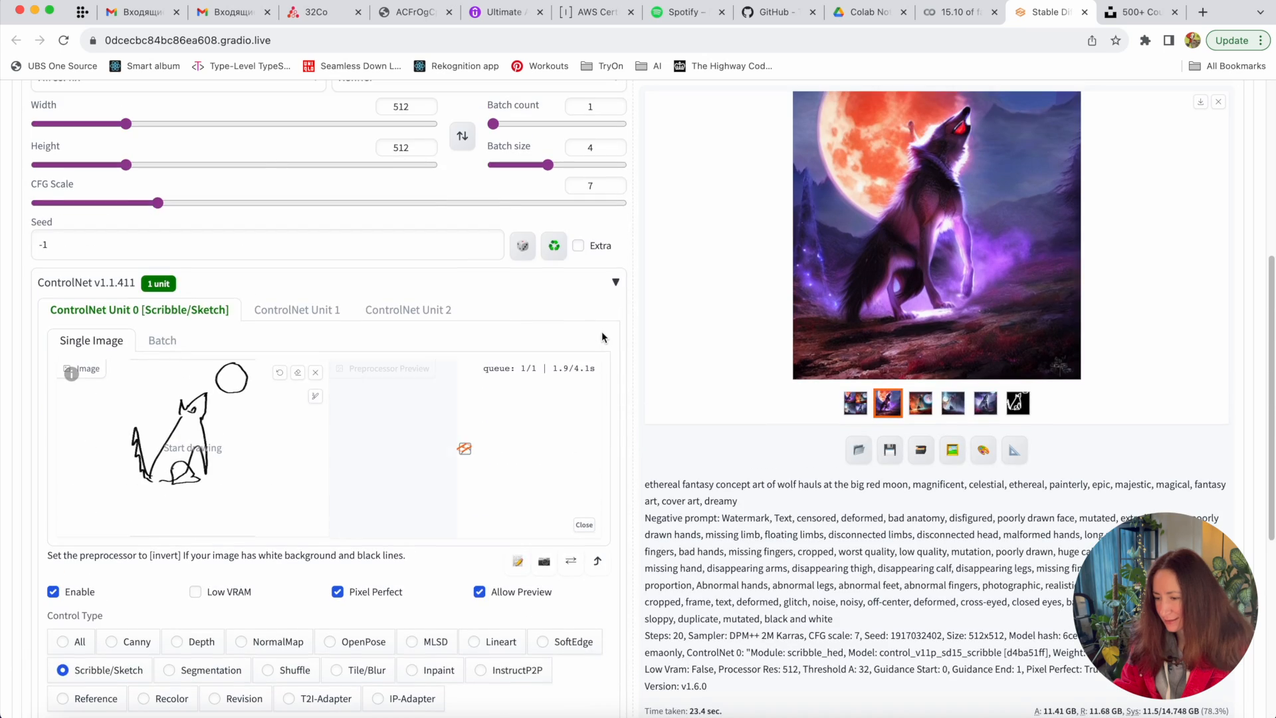
scroll(601, 331, down, 11)
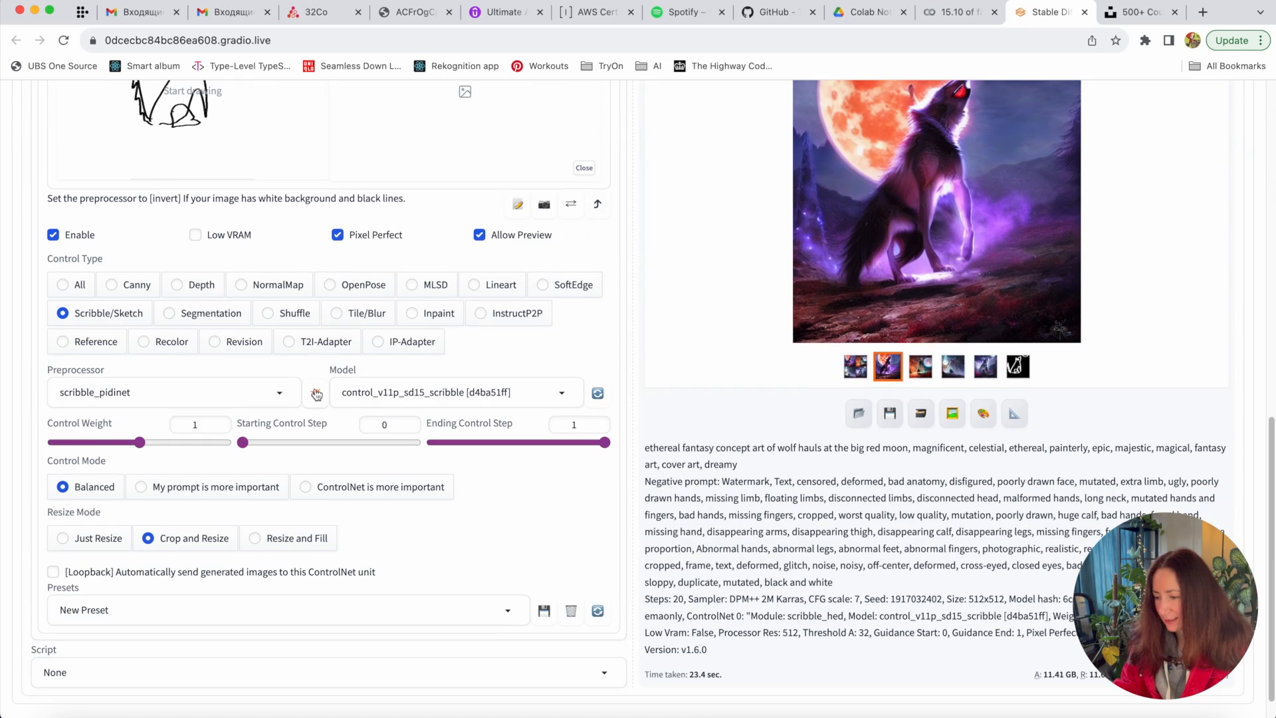
scroll(1013, 303, up, 8)
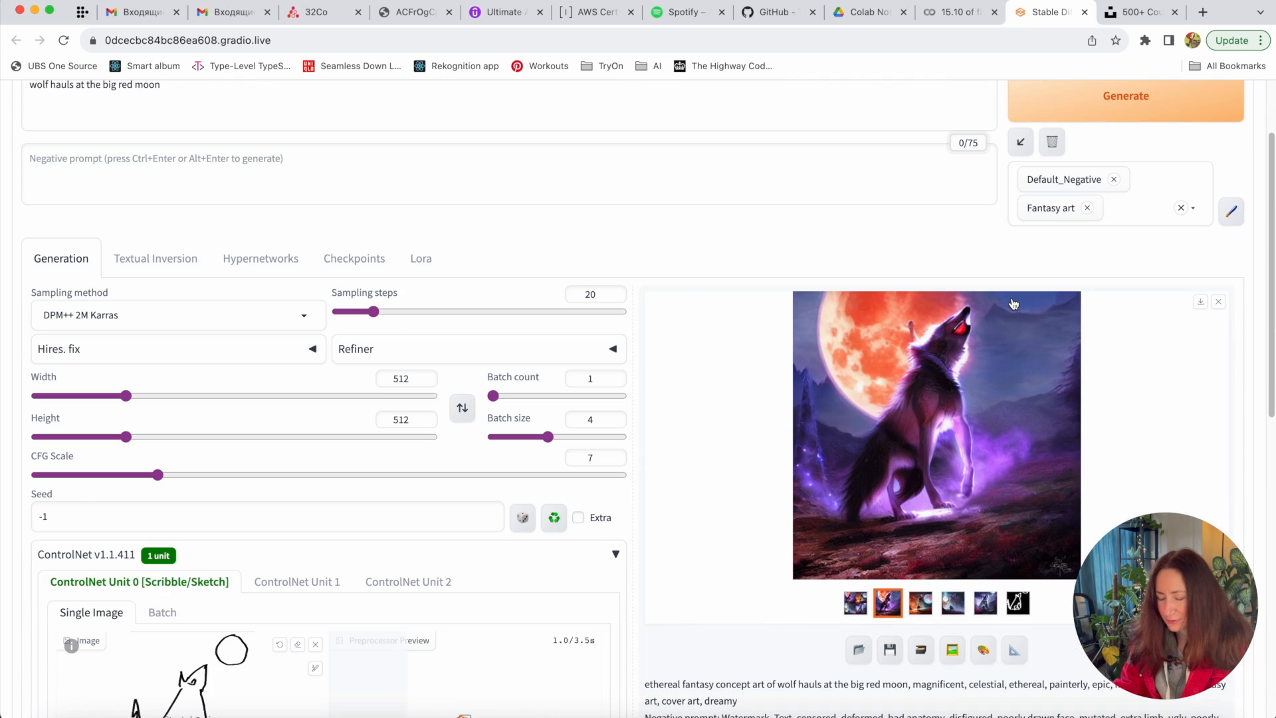
click(1165, 114)
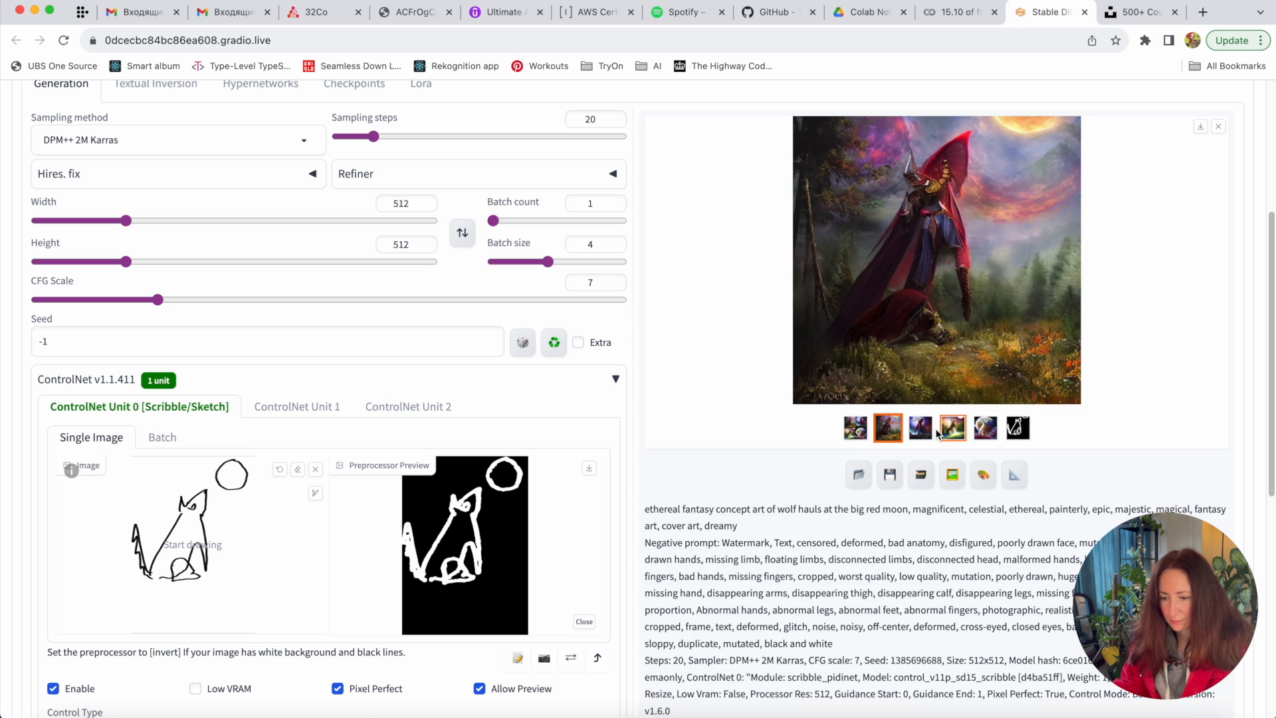
- Compare the gallery results: red-caped knight, wolves before the moon, meadow wolf, and preprocessor map
click(922, 429)
click(954, 429)
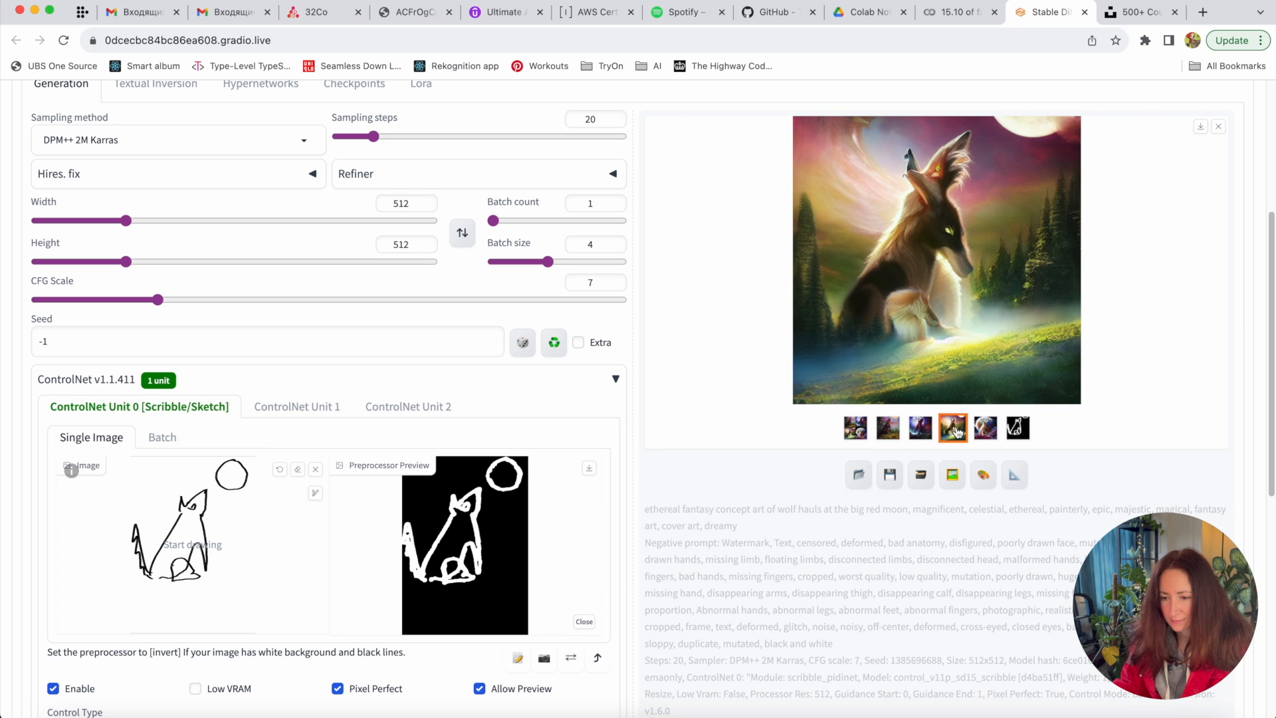
click(977, 432)
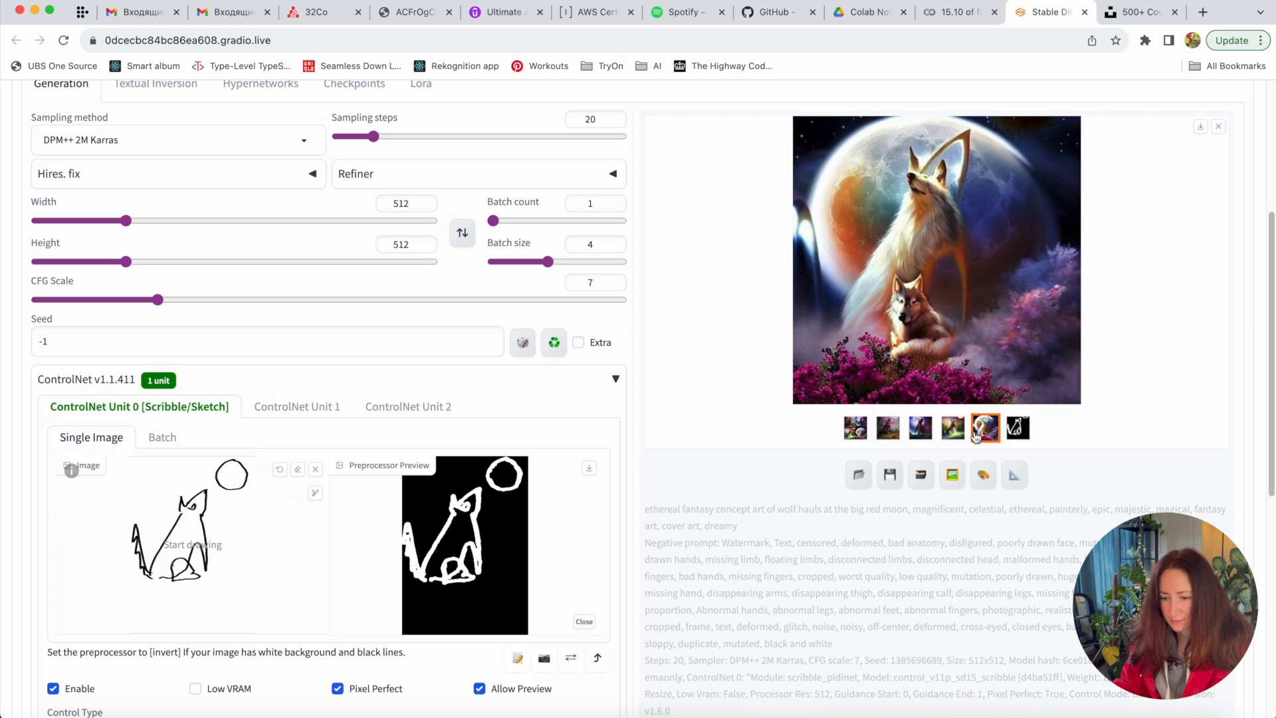
click(1016, 432)
click(984, 429)
click(953, 429)
click(920, 428)
click(892, 429)
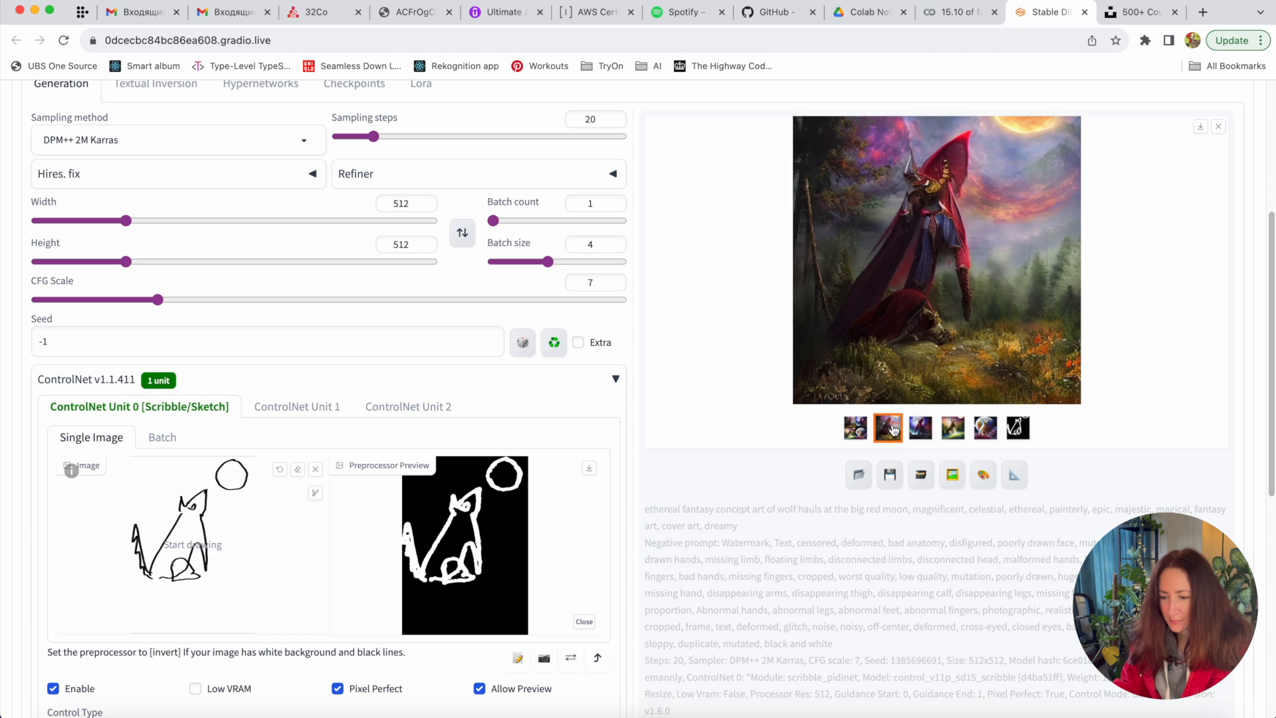
click(855, 429)
click(888, 429)
click(921, 429)
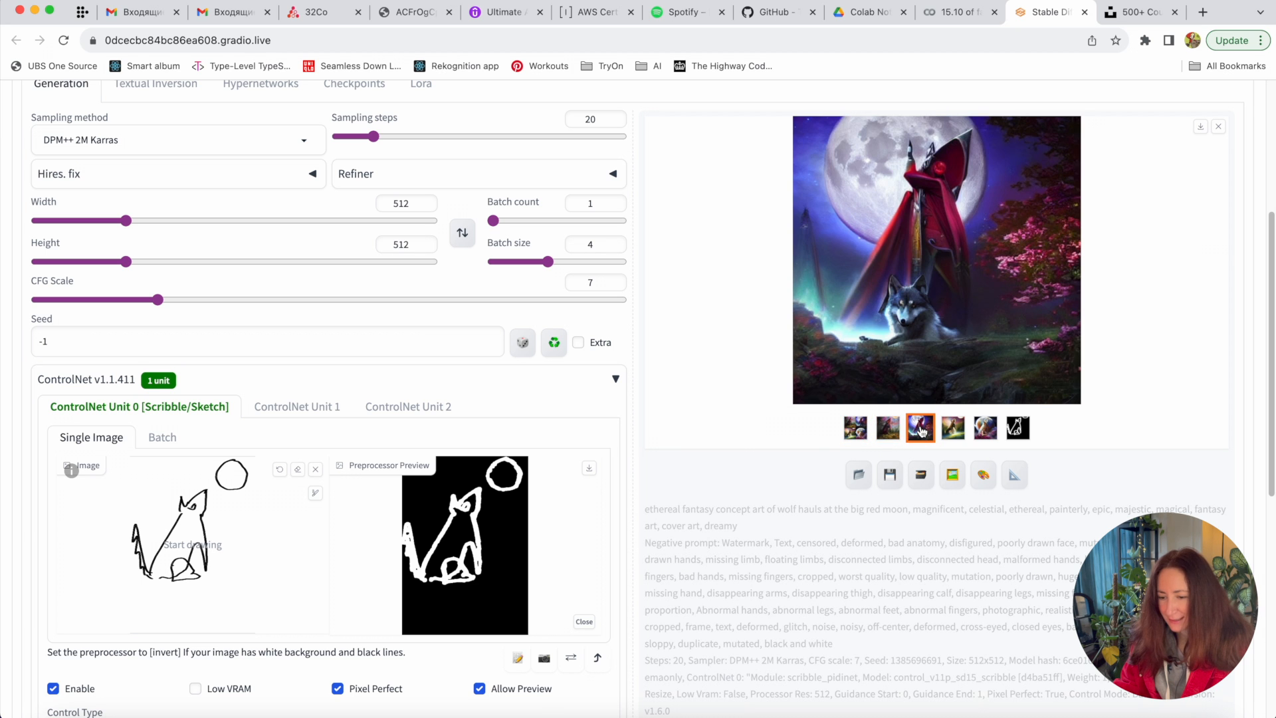
scroll(576, 513, down, 5)
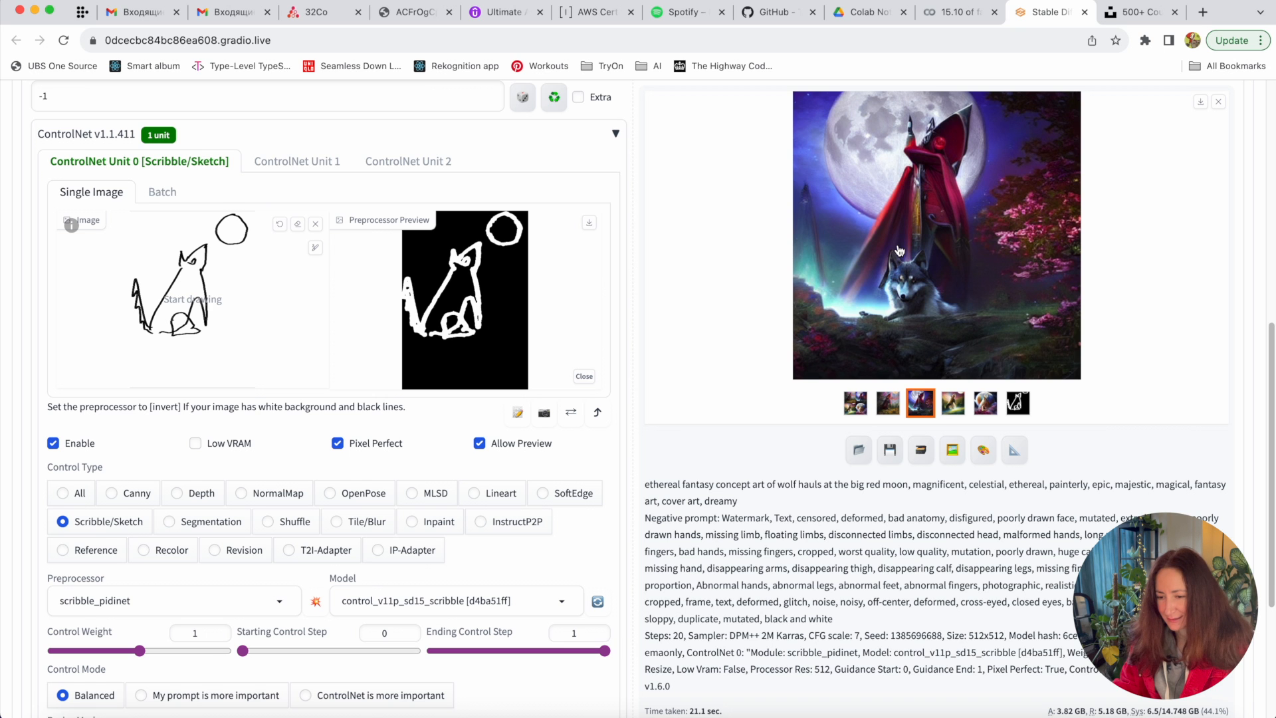
scroll(900, 252, up, 8)
scroll(899, 251, down, 3)
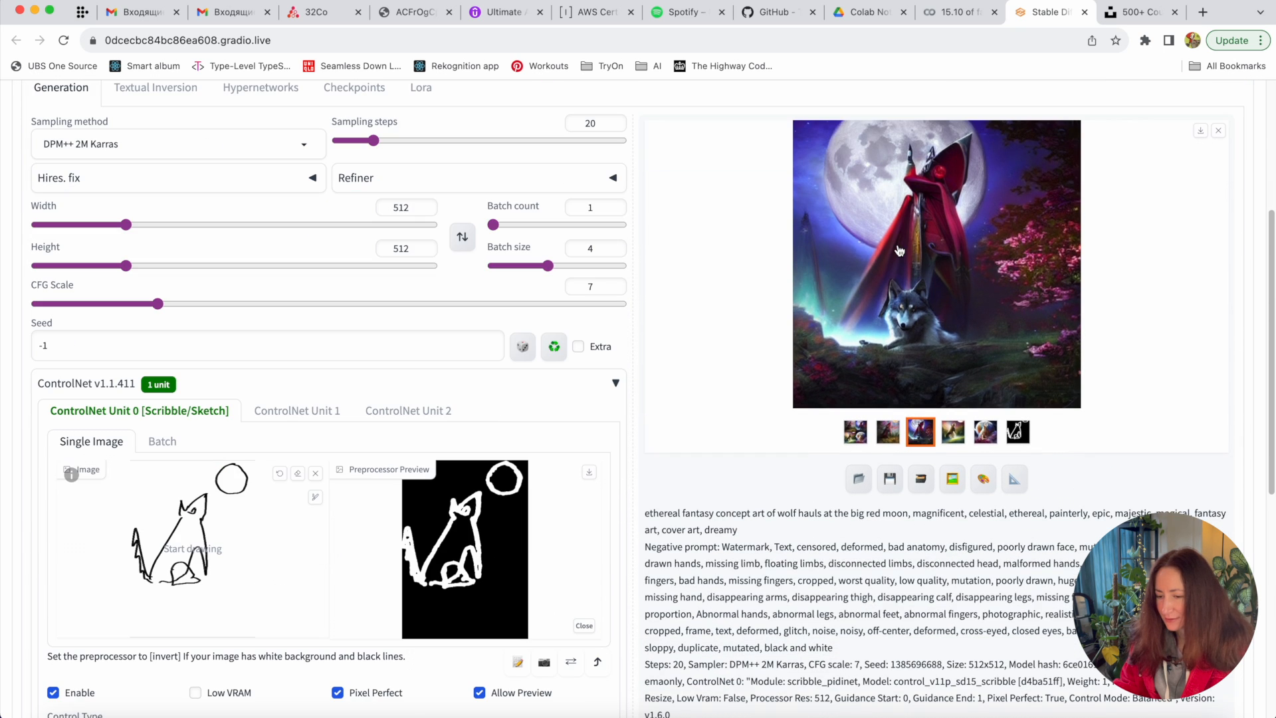
scroll(258, 541, down, 3)
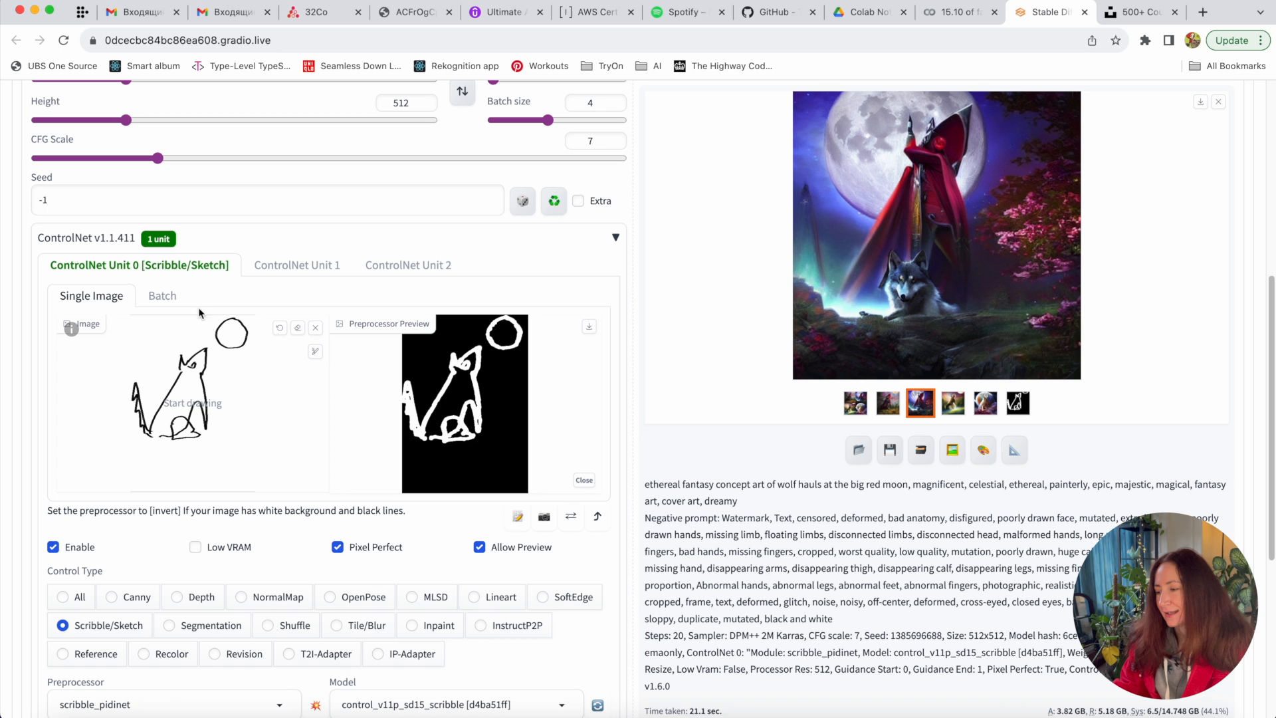
- Switch ControlNet Unit 0 to its Batch tab and focus the Input Directory field
click(168, 297)
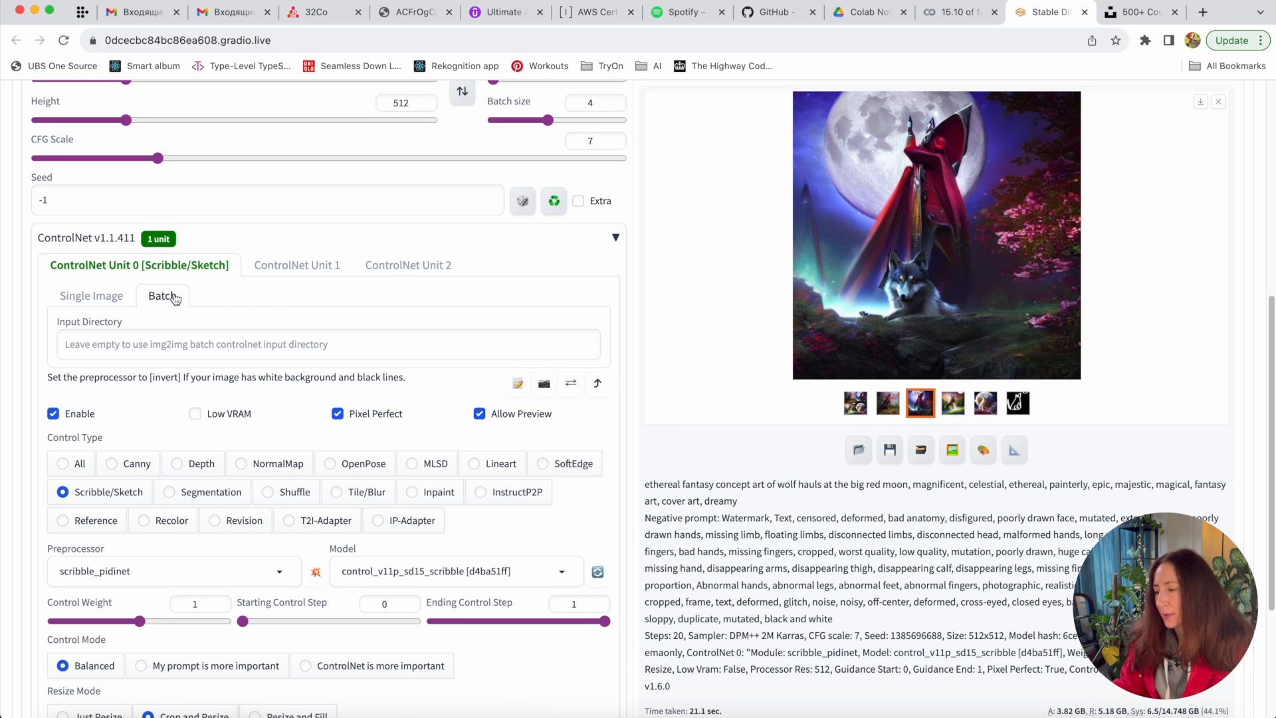
scroll(321, 415, down, 1)
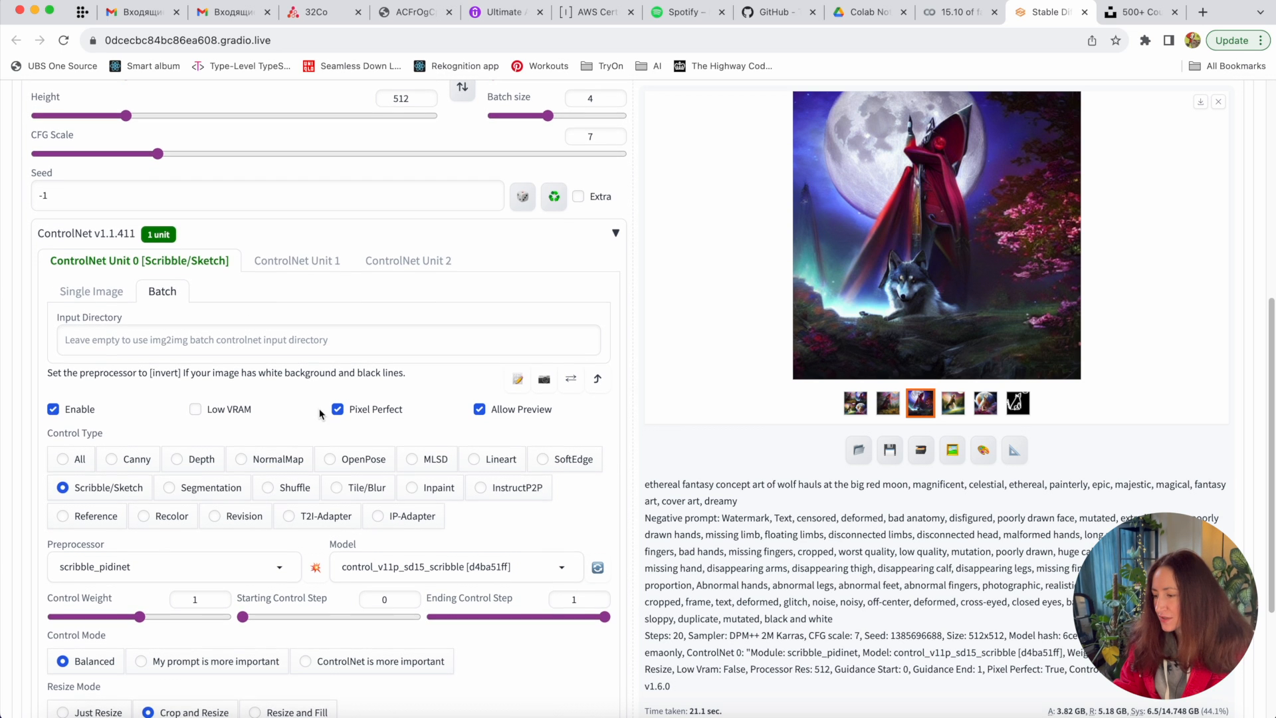
click(121, 295)
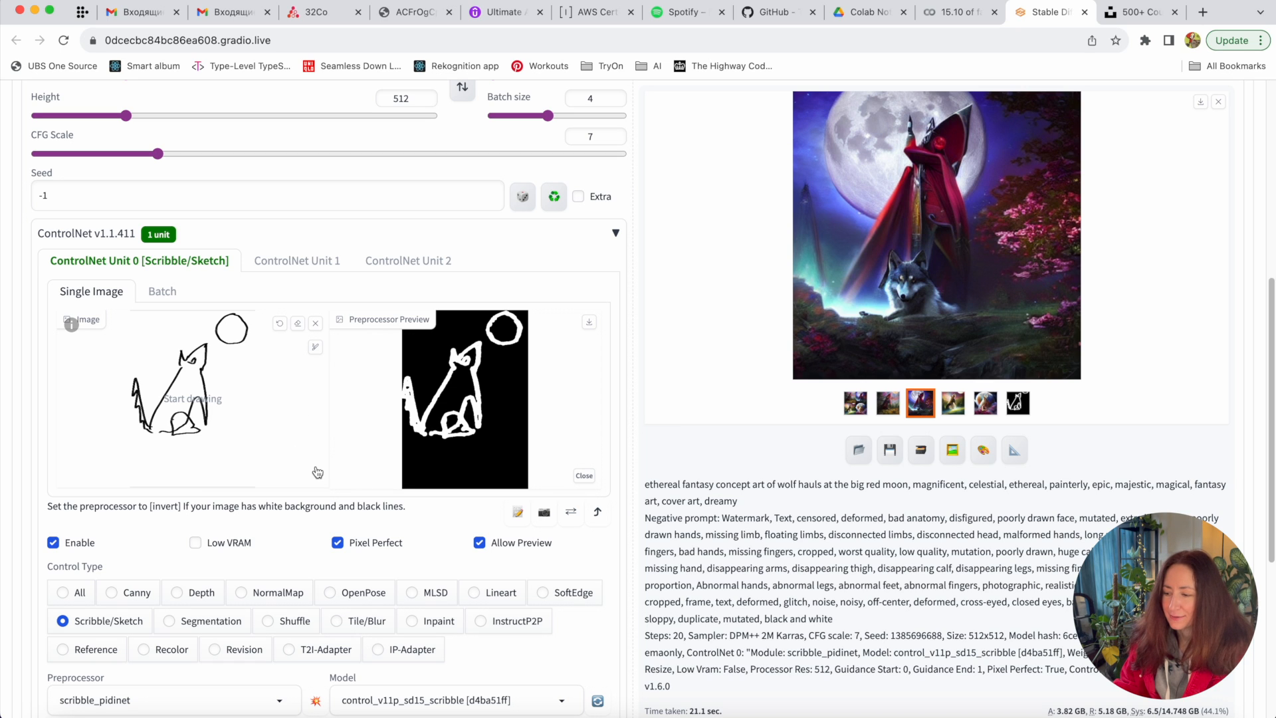
scroll(319, 470, up, 1)
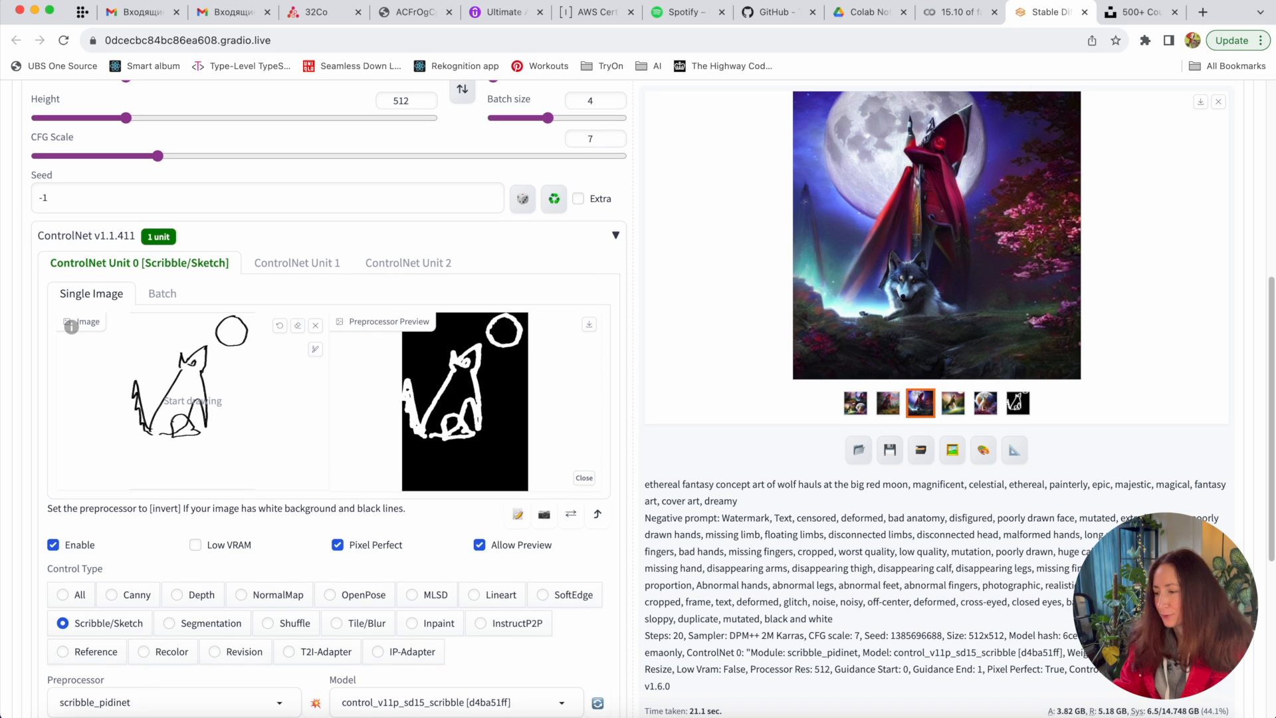
click(167, 293)
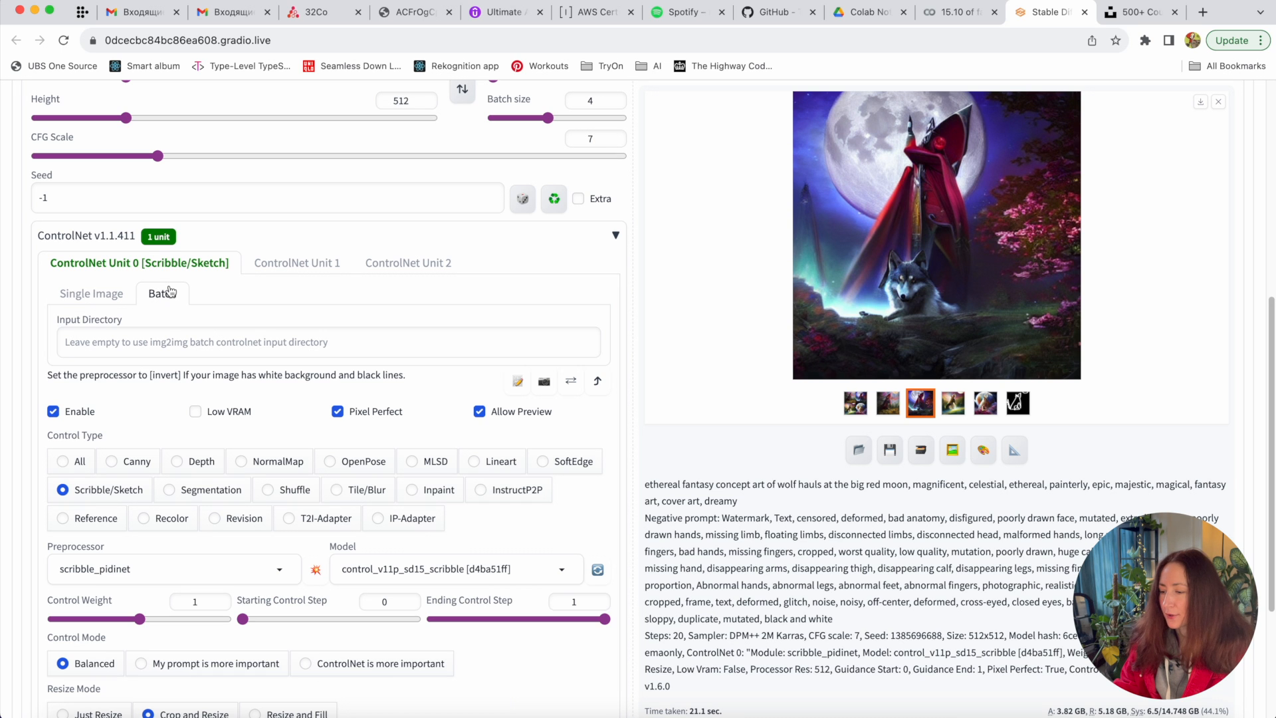
click(290, 344)
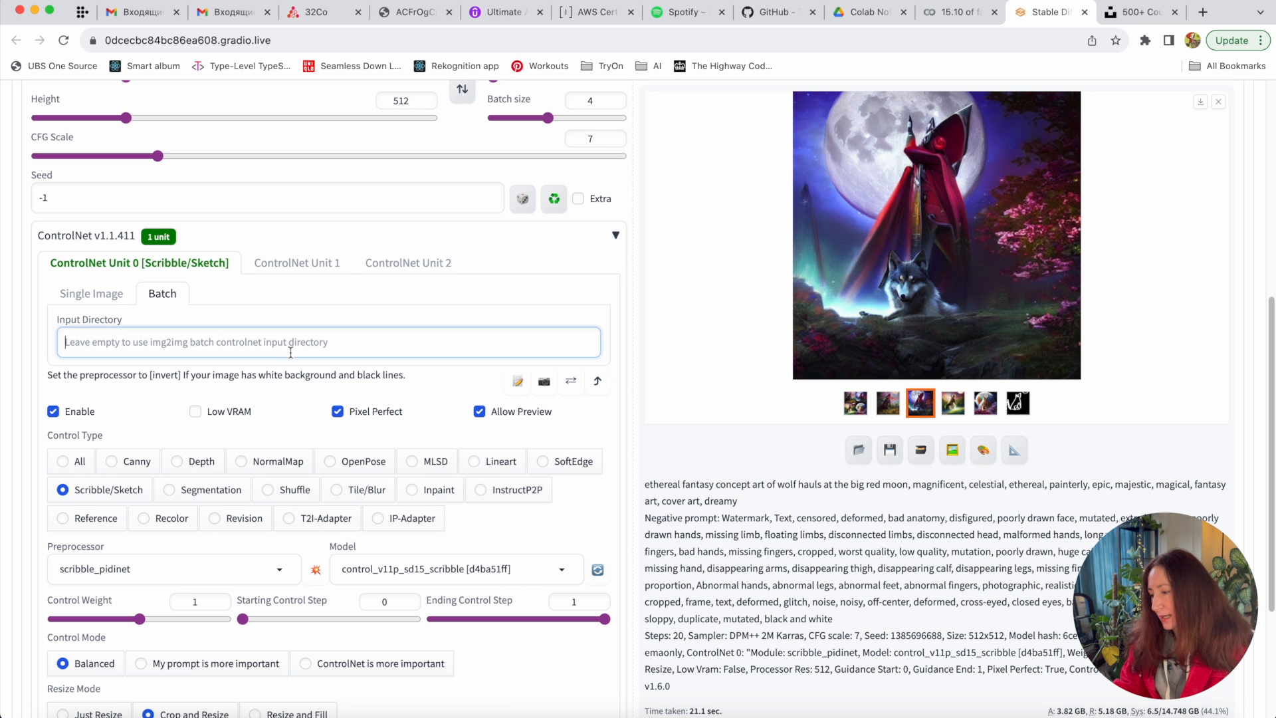
- Revisit the Single Image tab, then leave the unit on the Batch tab
scroll(290, 349, down, 3)
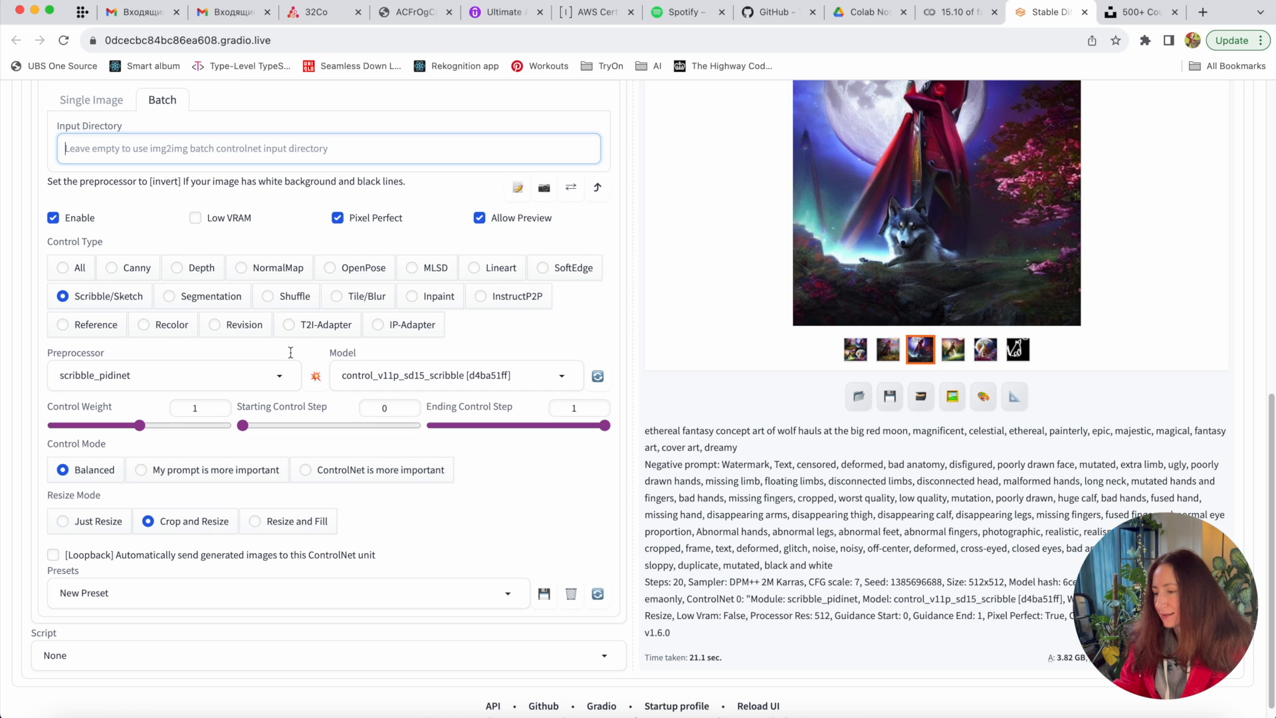
scroll(756, 290, up, 4)
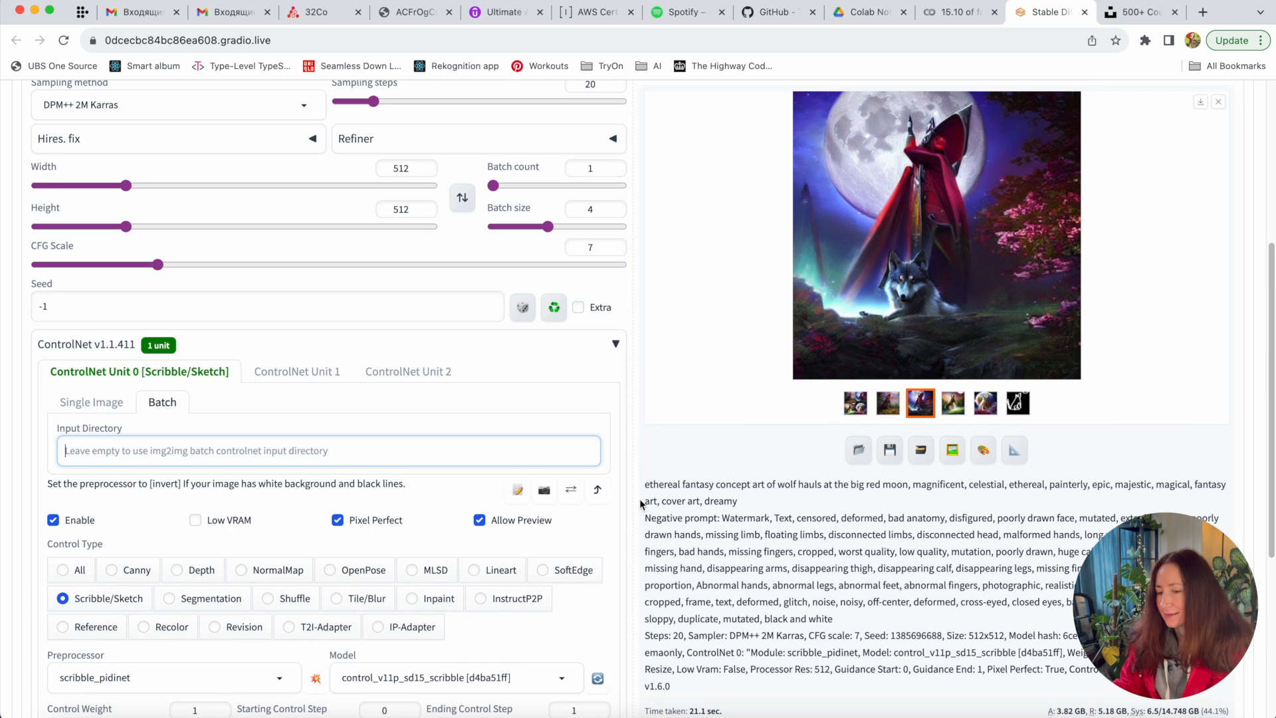
scroll(648, 526, down, 8)
scroll(648, 527, down, 2)
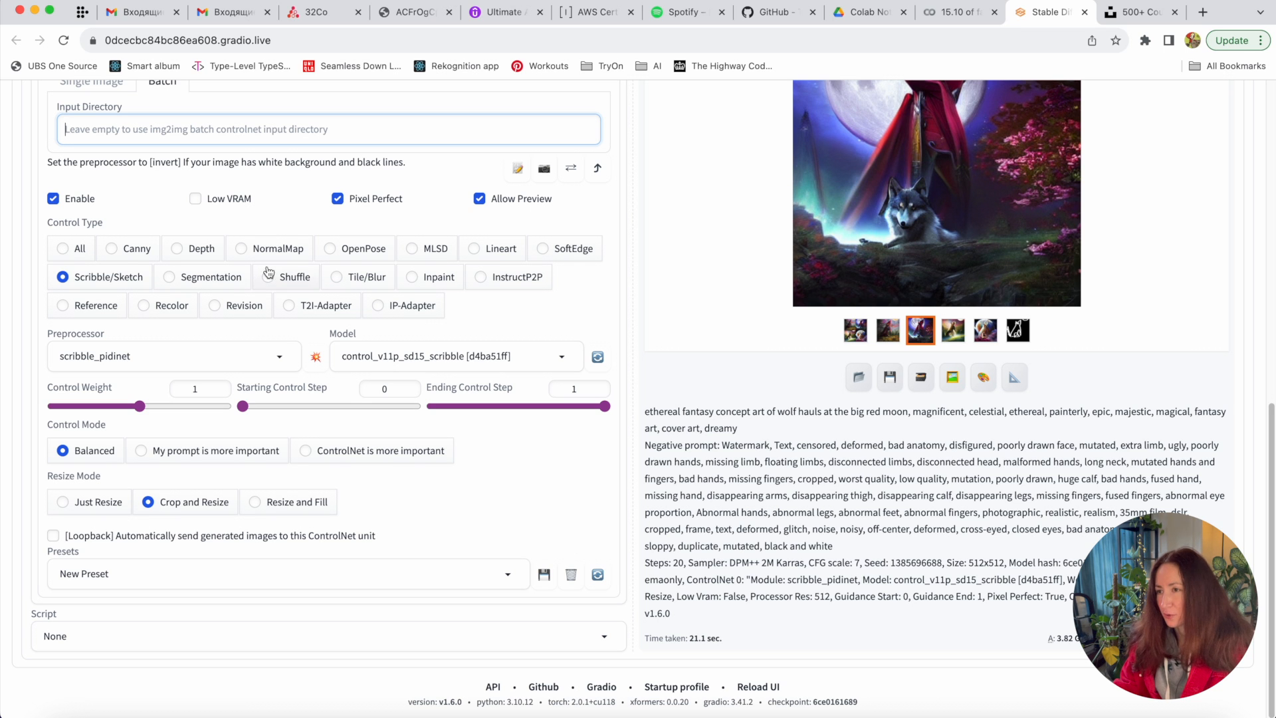
scroll(256, 278, up, 12)
click(89, 500)
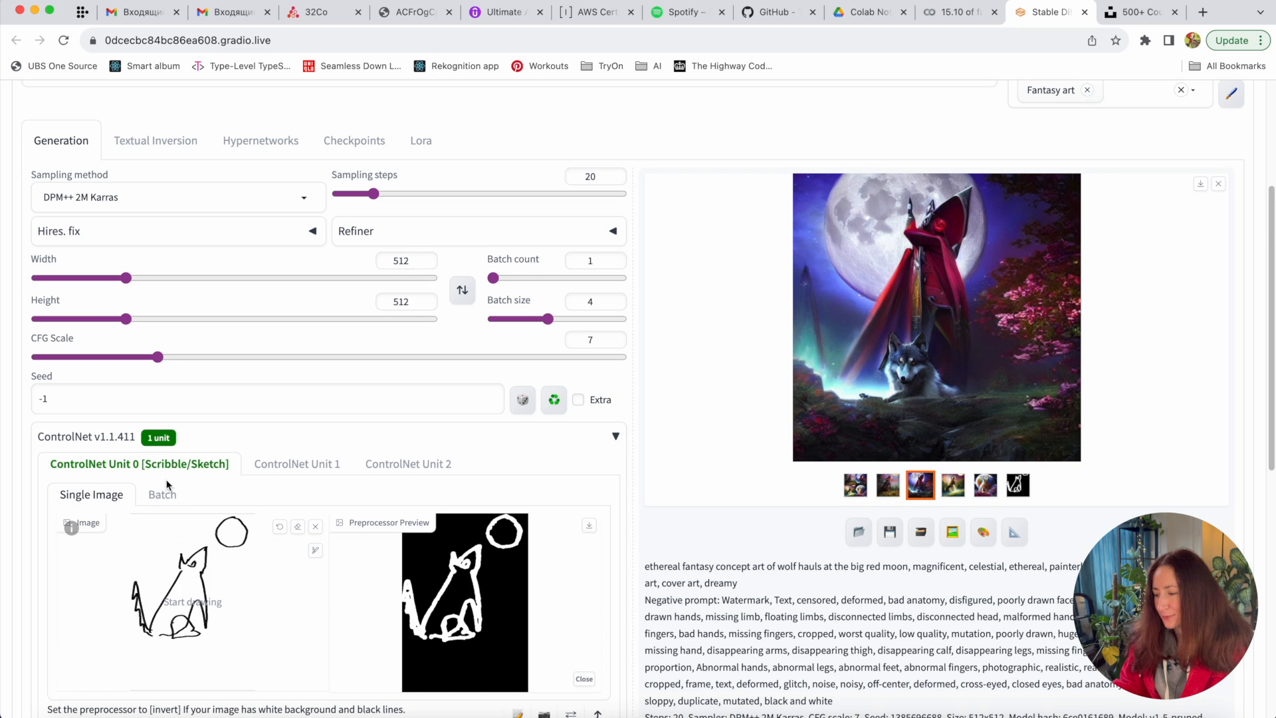
scroll(303, 626, down, 4)
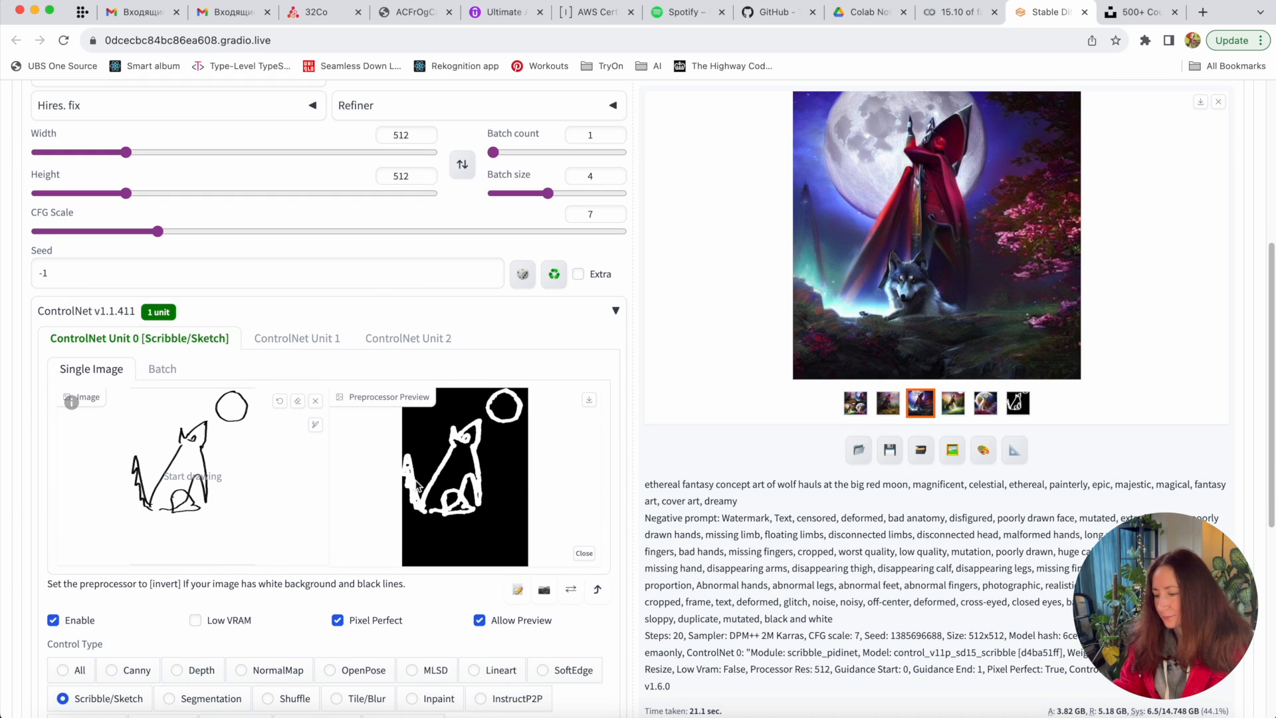
scroll(419, 483, down, 5)
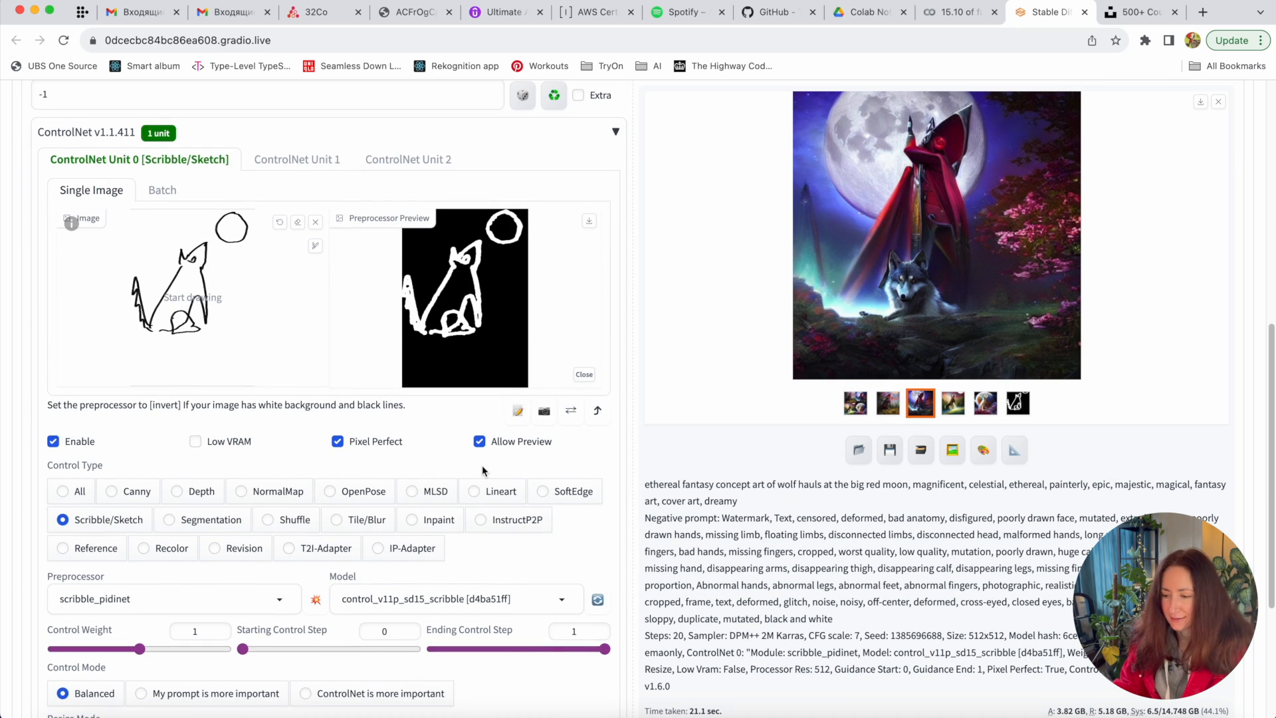
click(162, 190)
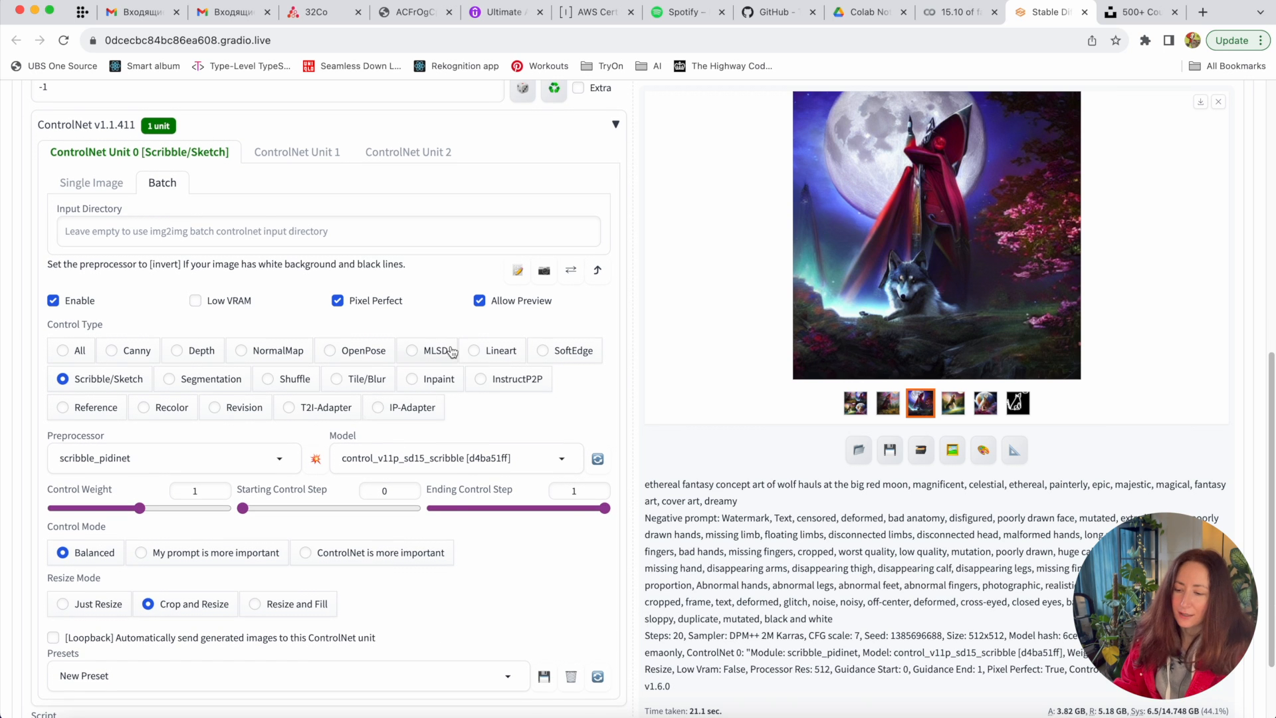
scroll(449, 351, up, 10)
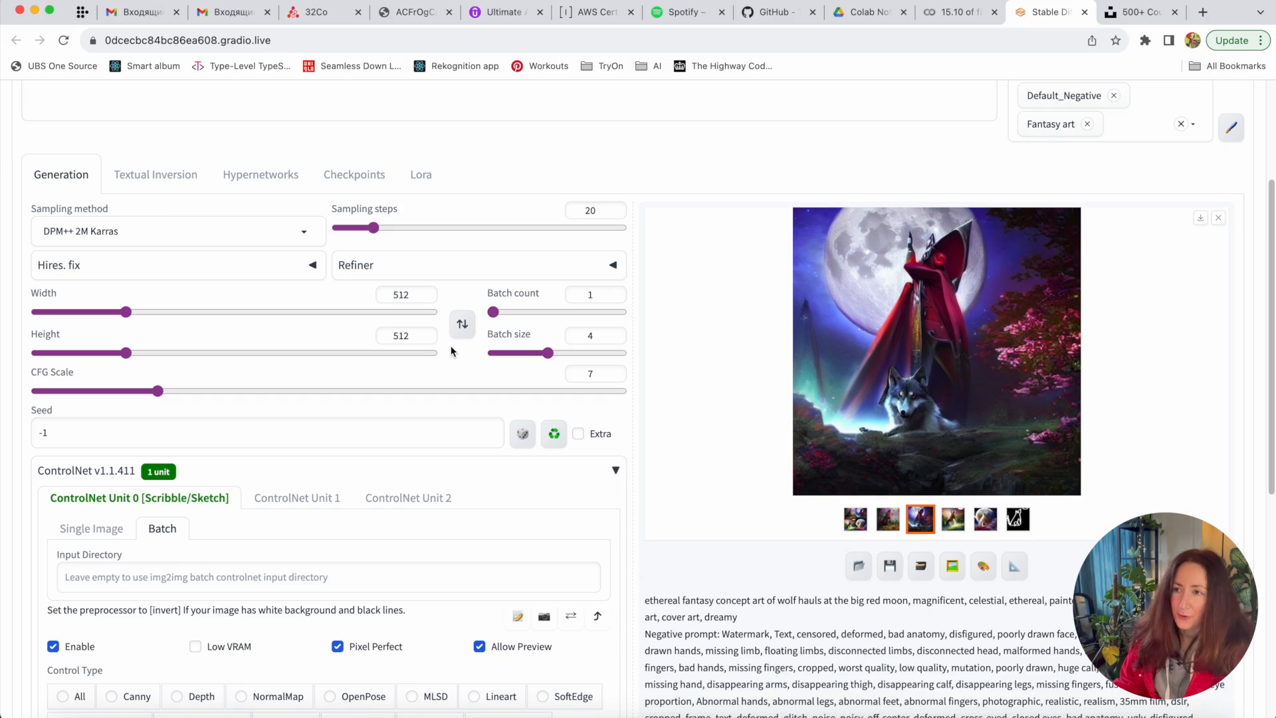